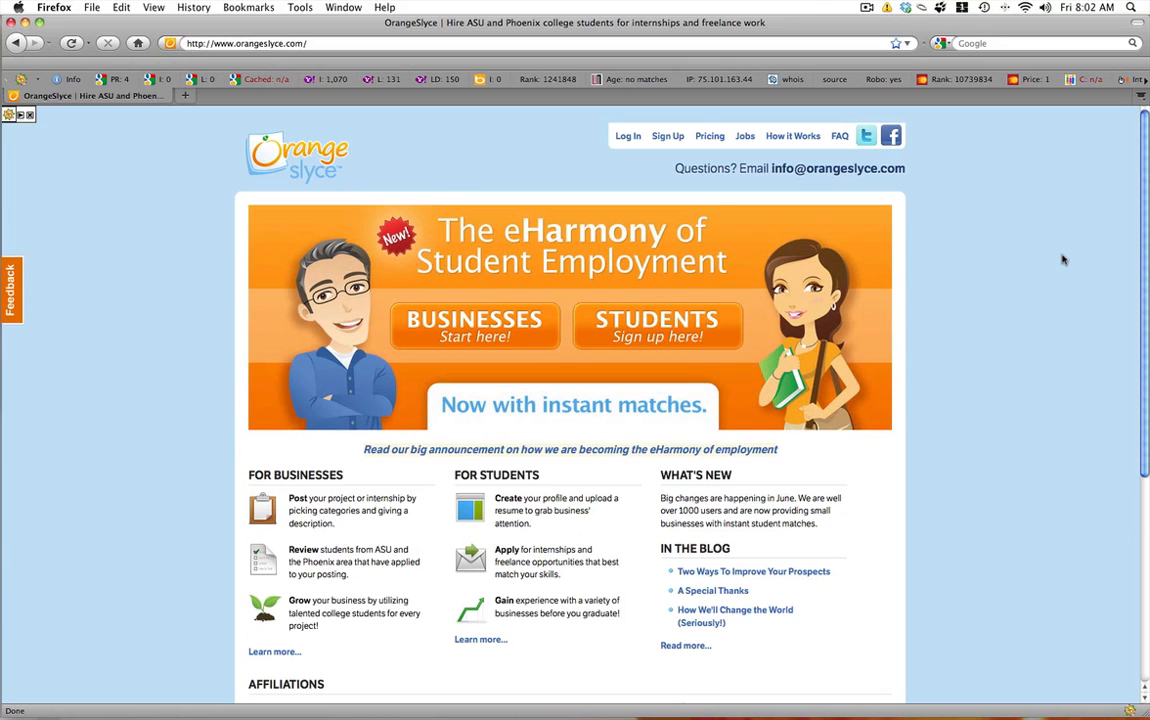
Load dmoz.org from the address bar, replacing the OrangeSlyce site
{"action": "left_click", "coordinate": [411, 43]}
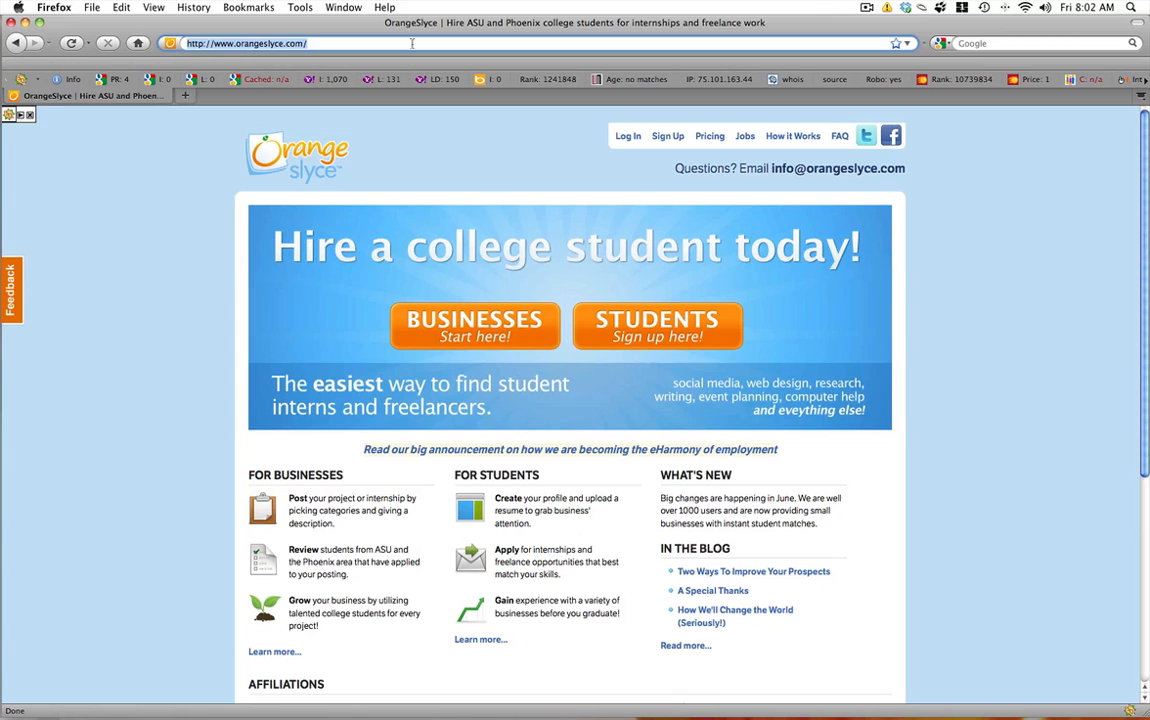
{"action": "type", "text": "dmoz.org"}
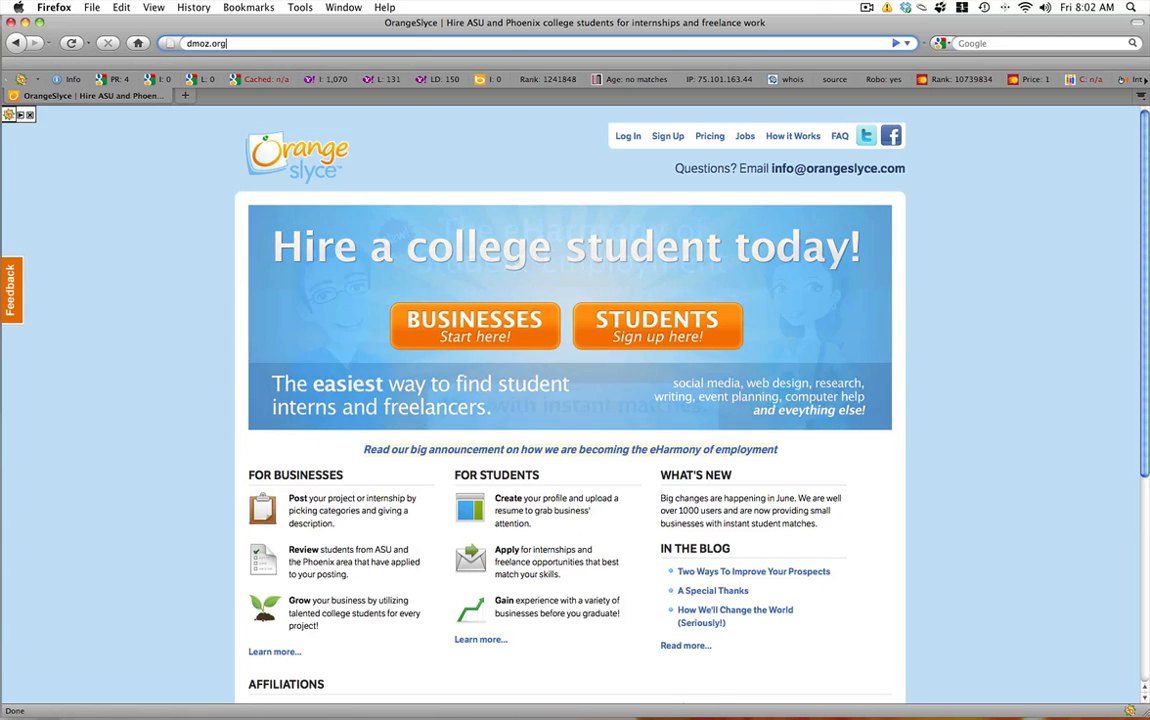
{"action": "key", "text": "Return"}
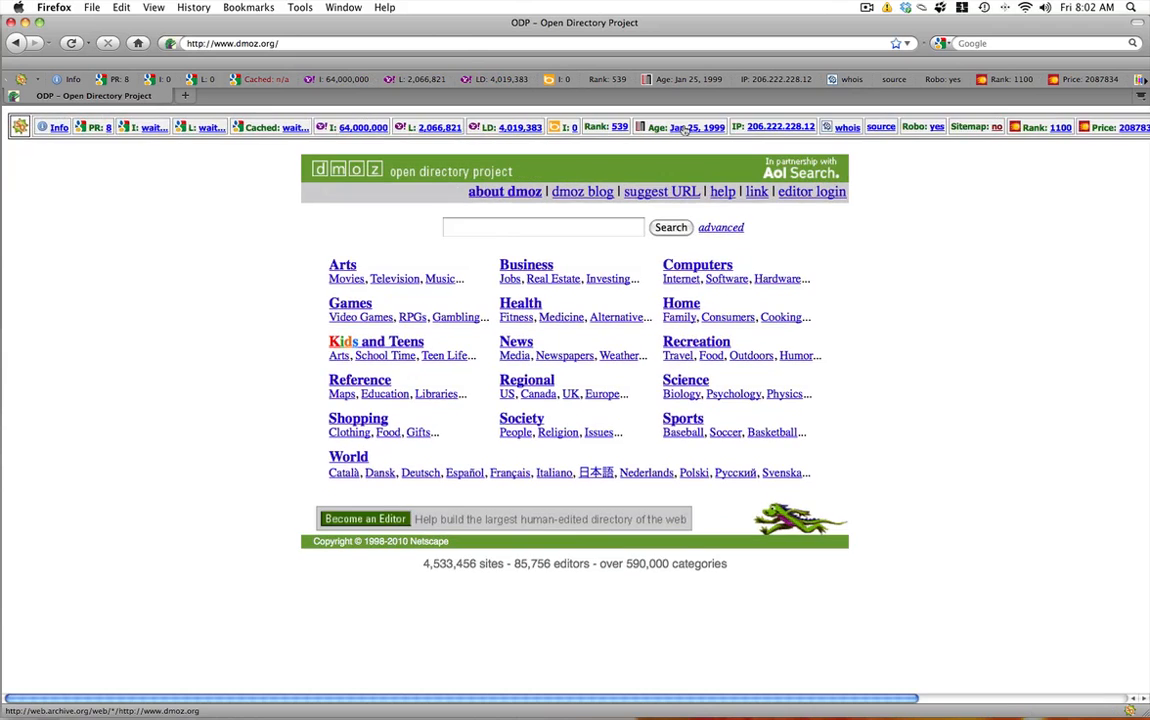
Zoom the dmoz home page in for easier reading
{"action": "key", "text": "ctrl+plus"}
{"action": "key", "text": "ctrl+plus"}
{"action": "key", "text": "ctrl+plus"}
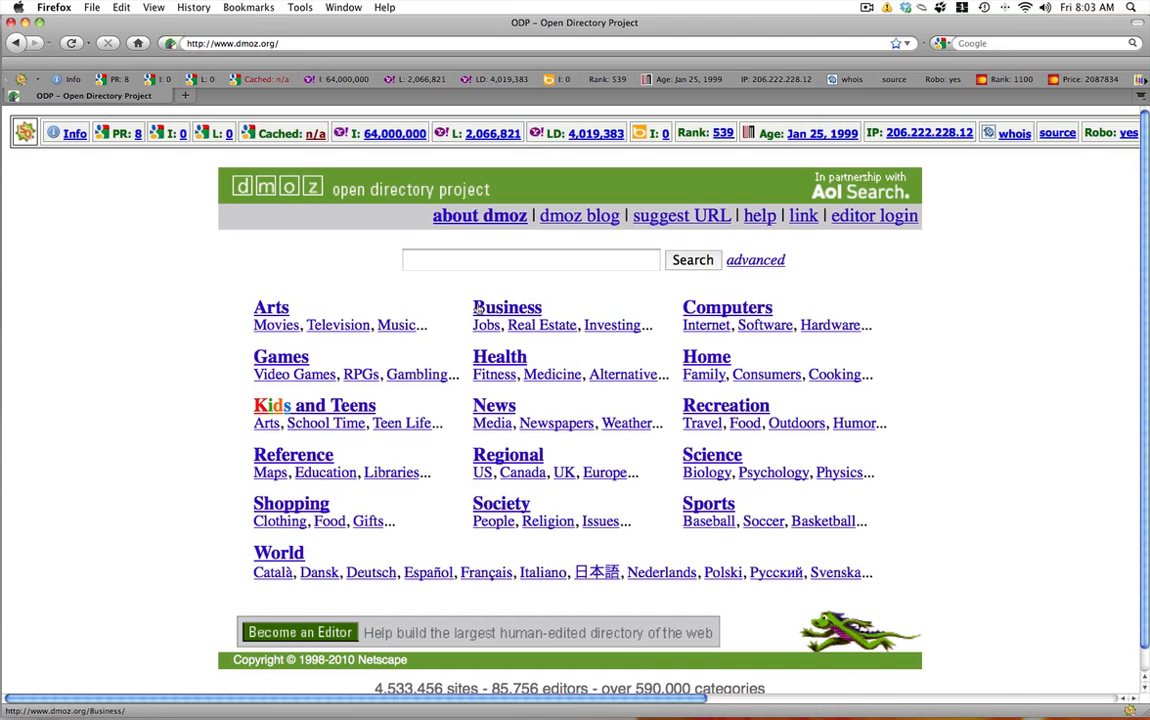
Browse Business > Regional > Asia > Hong Kong listings, then return home via the dmoz logo
{"action": "left_click", "coordinate": [521, 308]}
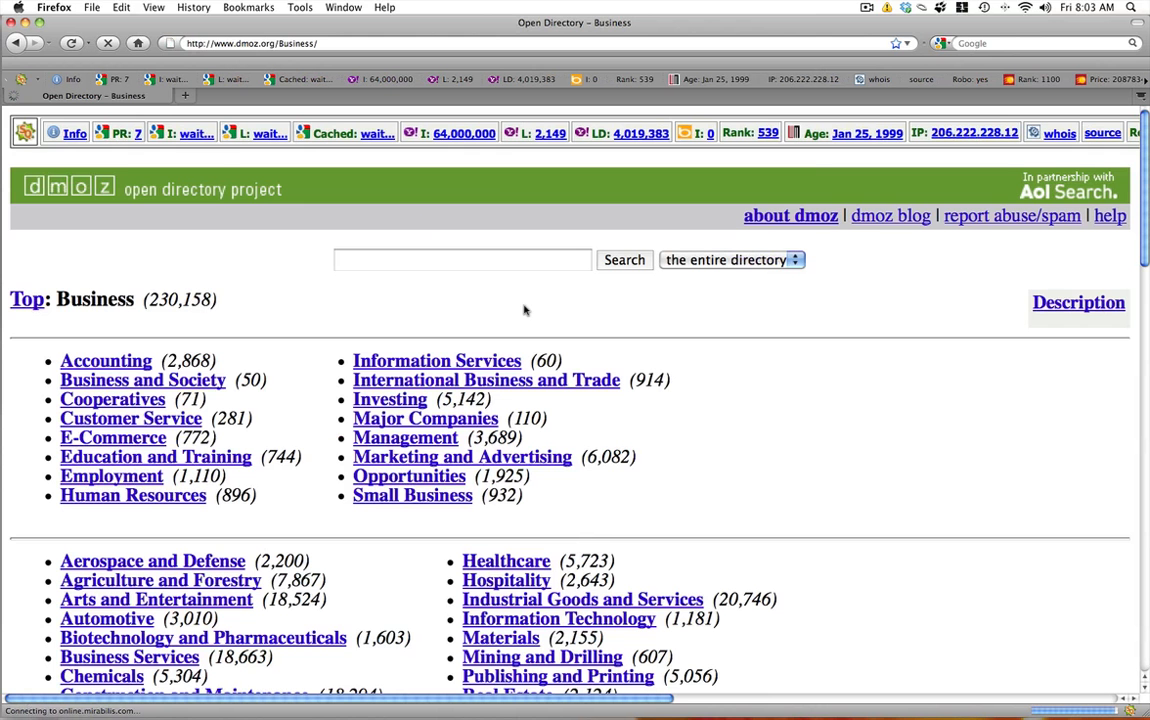
{"action": "scroll", "coordinate": [305, 320], "scroll_direction": "down", "scroll_amount": 3}
{"action": "scroll", "coordinate": [305, 320], "scroll_direction": "down", "scroll_amount": 3}
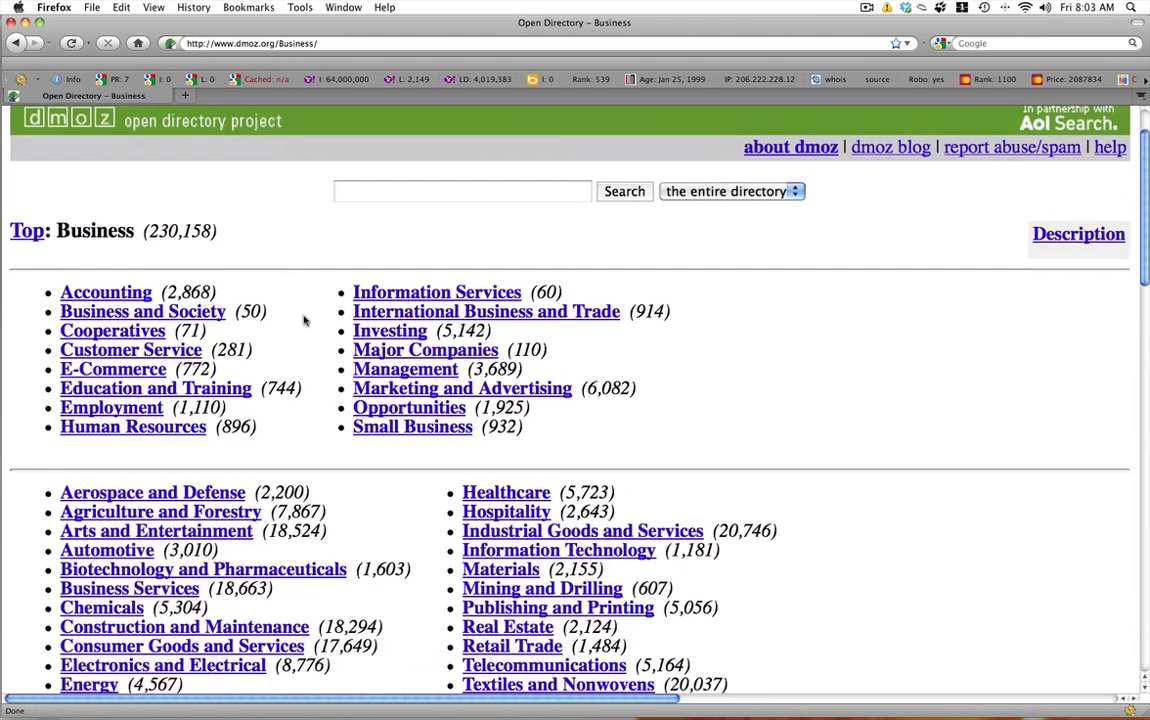
{"action": "scroll", "coordinate": [305, 320], "scroll_direction": "down", "scroll_amount": 2}
{"action": "scroll", "coordinate": [305, 320], "scroll_direction": "down", "scroll_amount": 1}
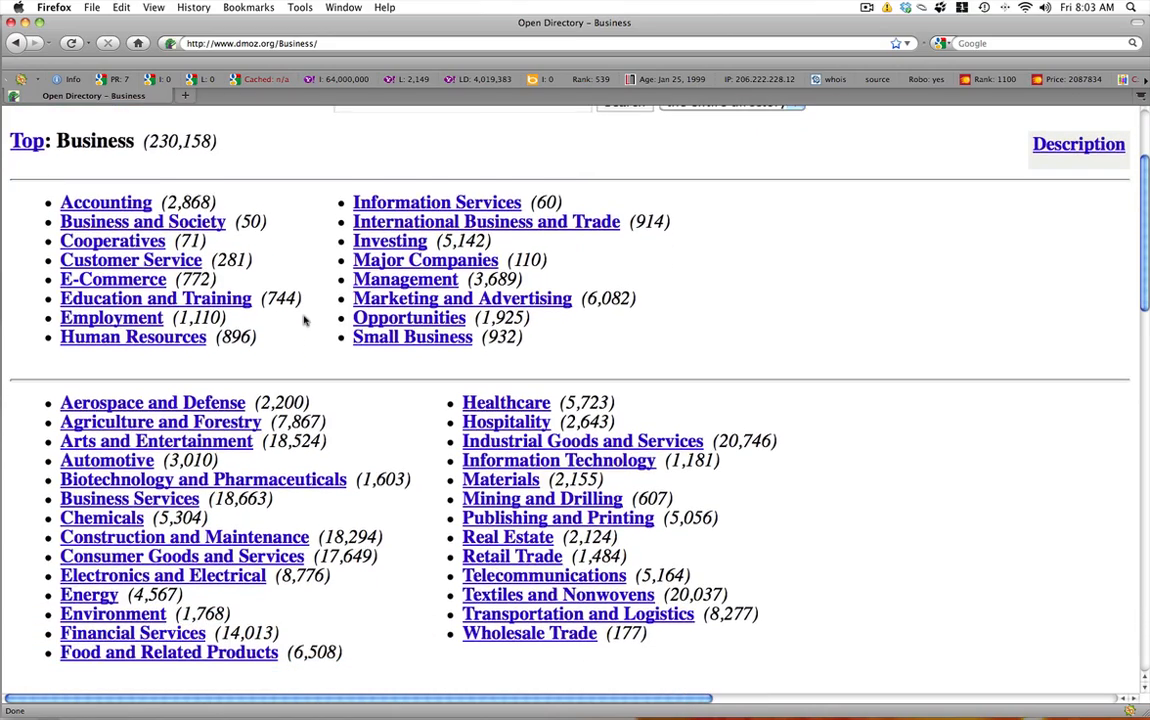
{"action": "scroll", "coordinate": [305, 320], "scroll_direction": "down", "scroll_amount": 2}
{"action": "scroll", "coordinate": [305, 320], "scroll_direction": "down", "scroll_amount": 2}
{"action": "scroll", "coordinate": [305, 320], "scroll_direction": "down", "scroll_amount": 2}
{"action": "scroll", "coordinate": [305, 320], "scroll_direction": "down", "scroll_amount": 2}
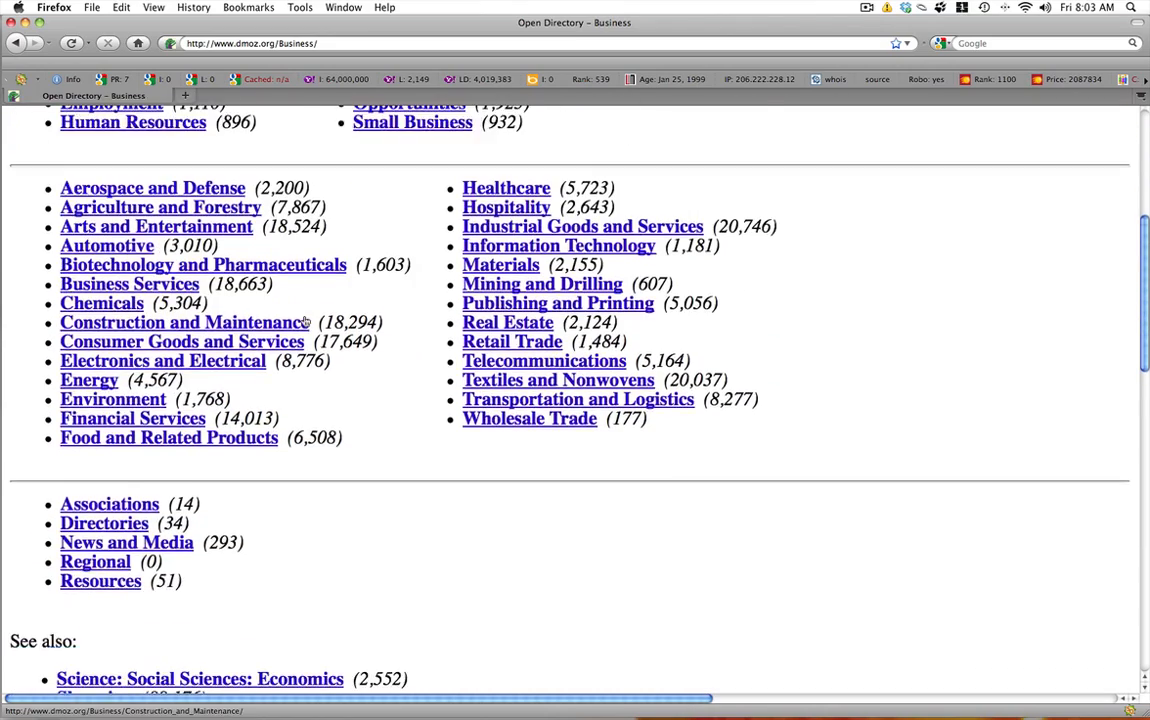
{"action": "scroll", "coordinate": [200, 360], "scroll_direction": "down", "scroll_amount": 2}
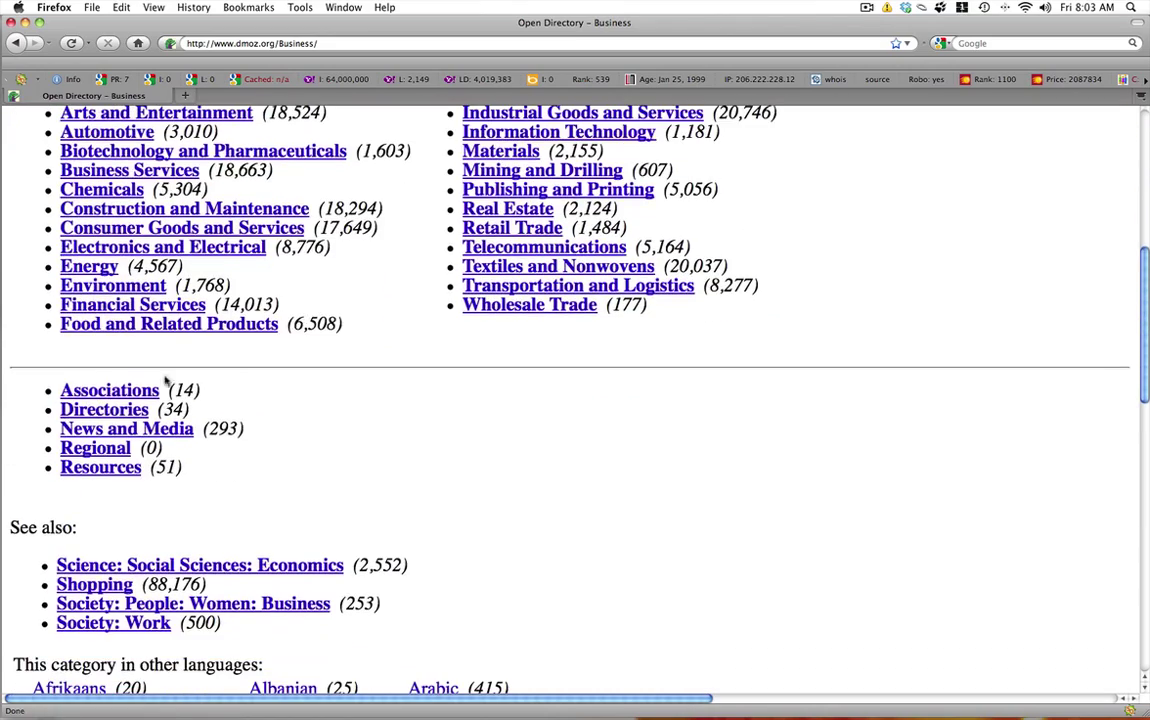
{"action": "left_click", "coordinate": [95, 448]}
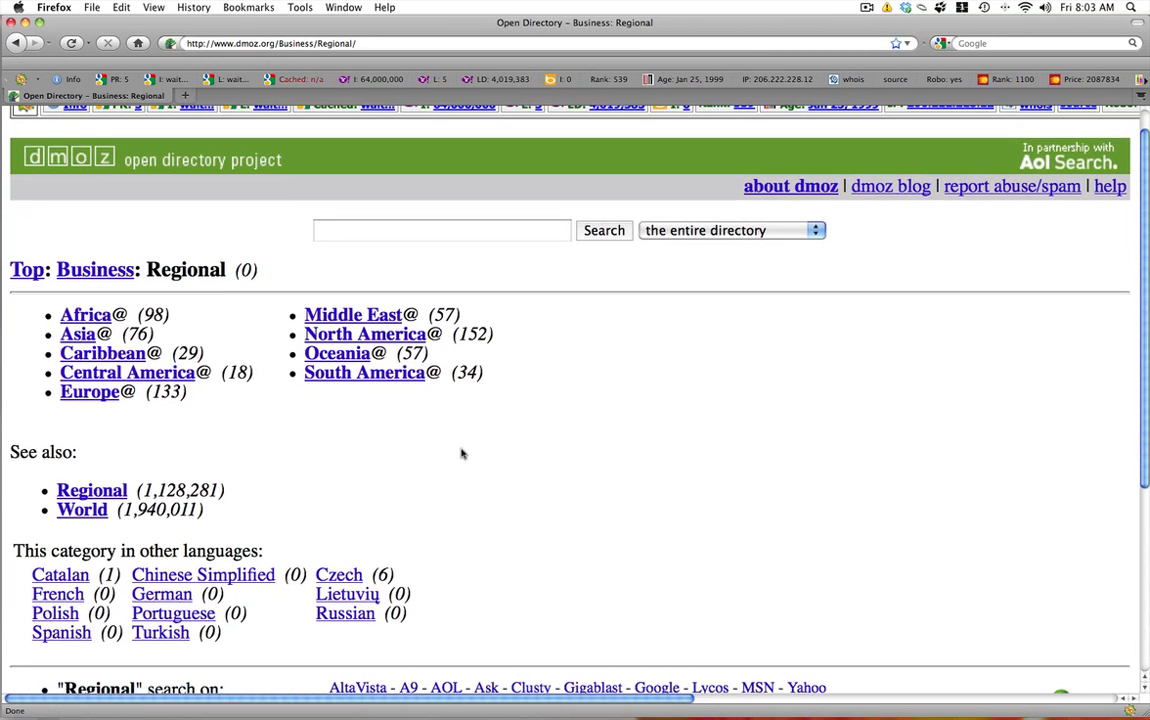
{"action": "left_click", "coordinate": [78, 334]}
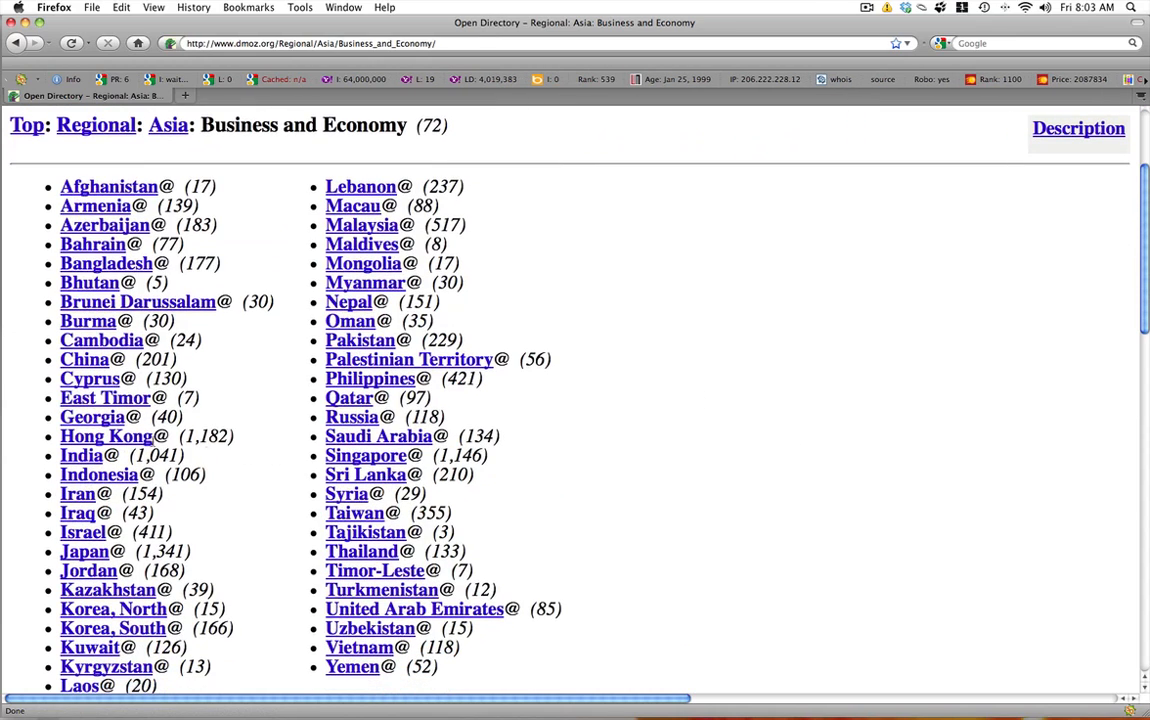
{"action": "left_click", "coordinate": [102, 393]}
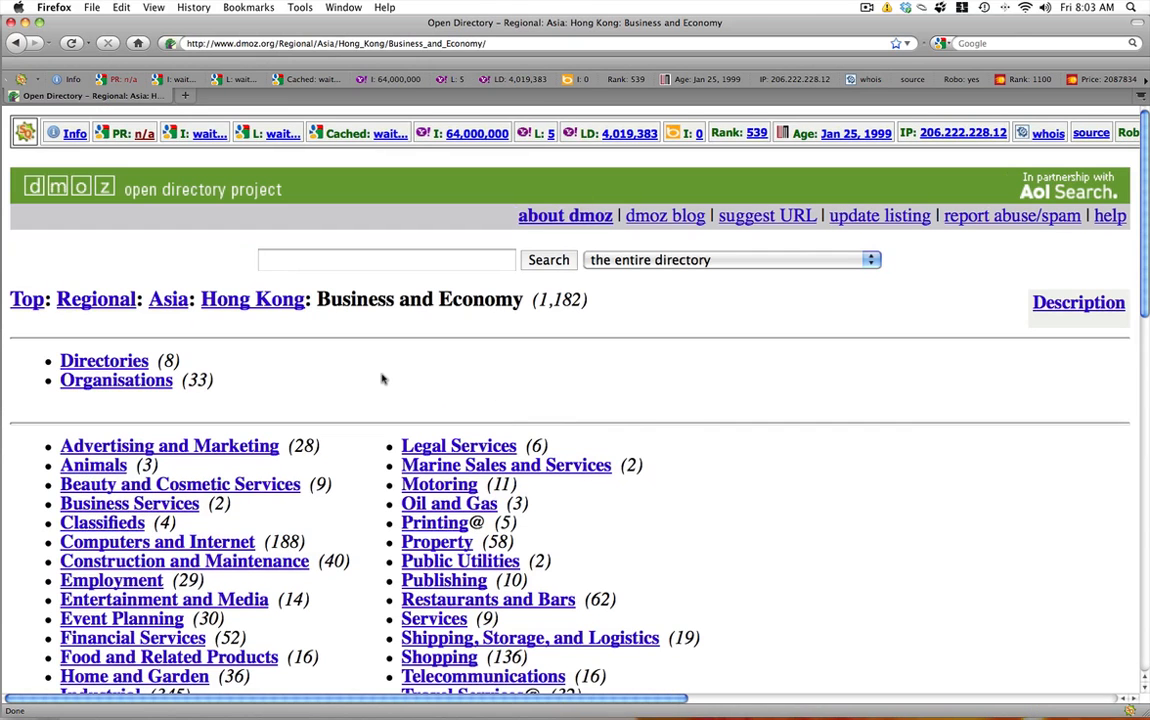
{"action": "left_click", "coordinate": [83, 192]}
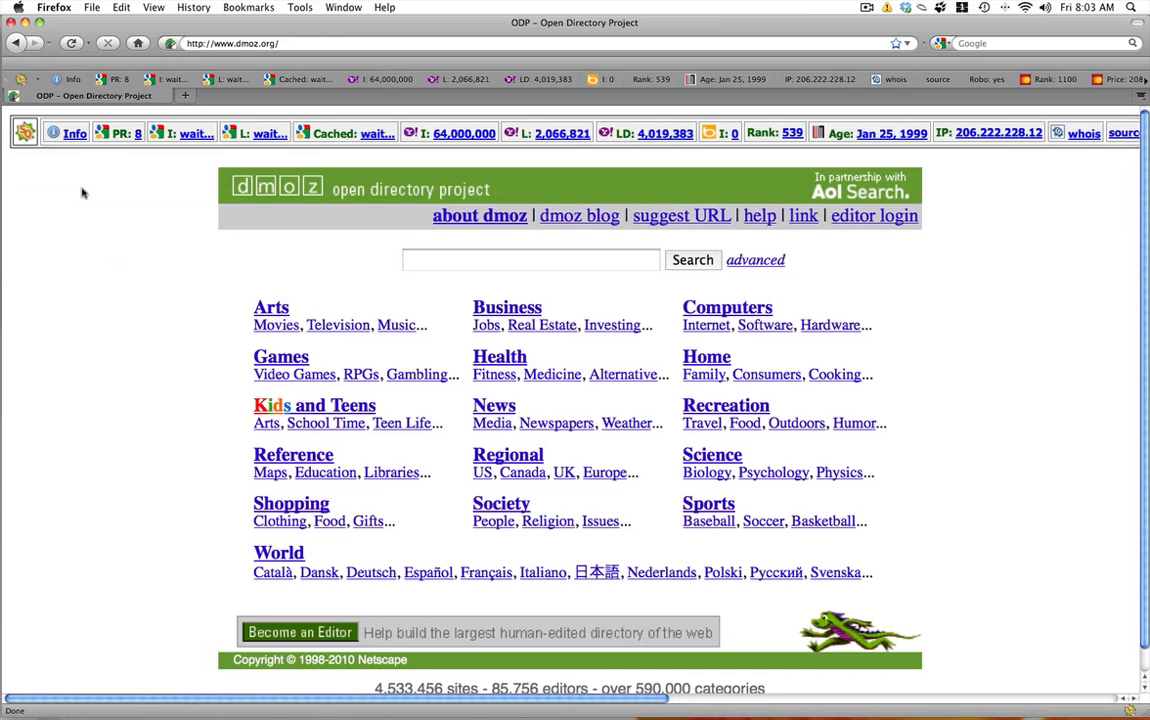
{"action": "left_click", "coordinate": [462, 260]}
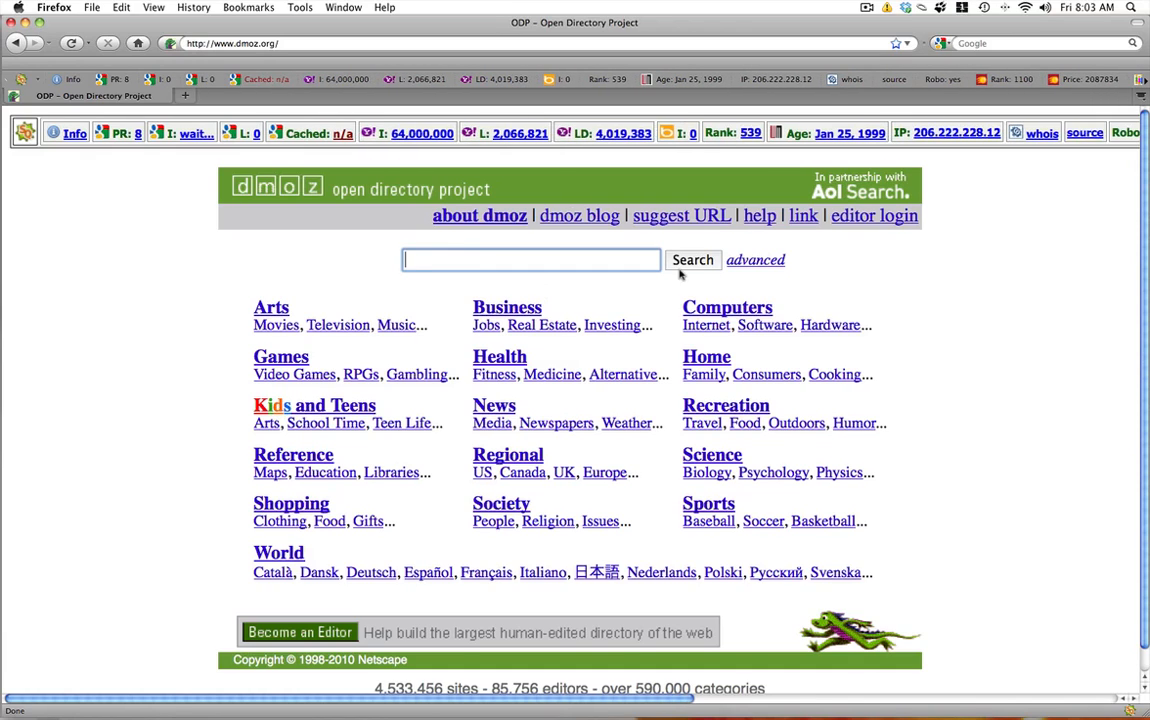
{"action": "type", "text": "freel"}
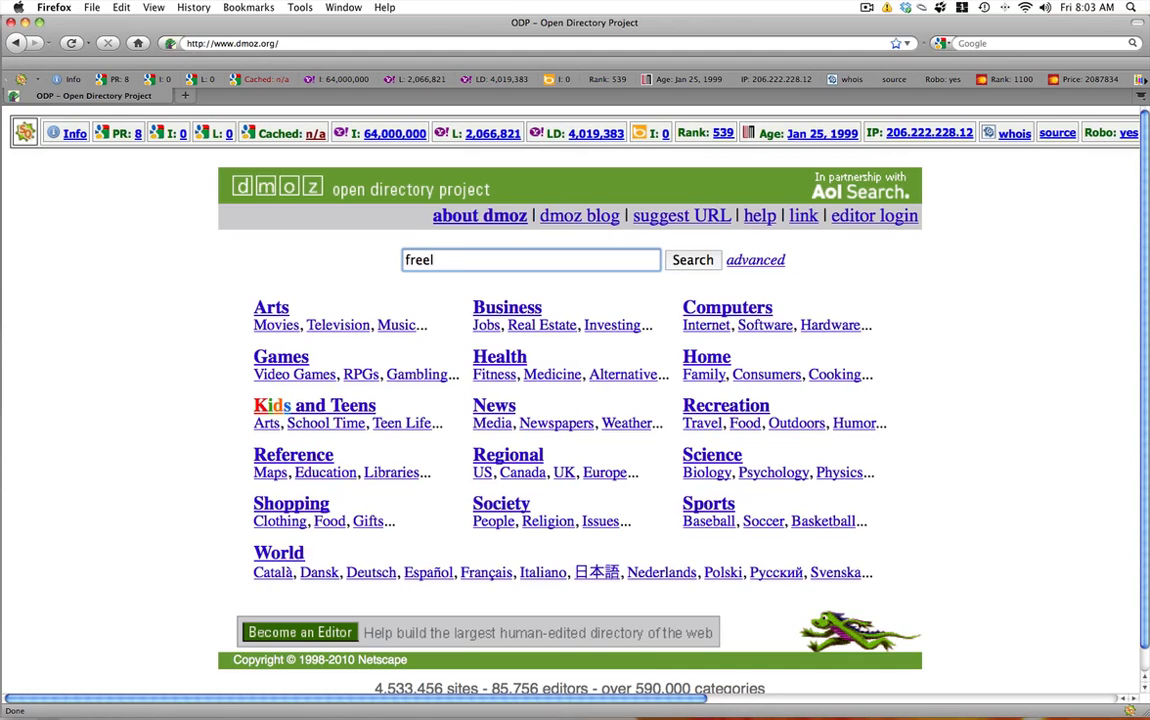
{"action": "type", "text": "ance"}
{"action": "key", "text": "Return"}
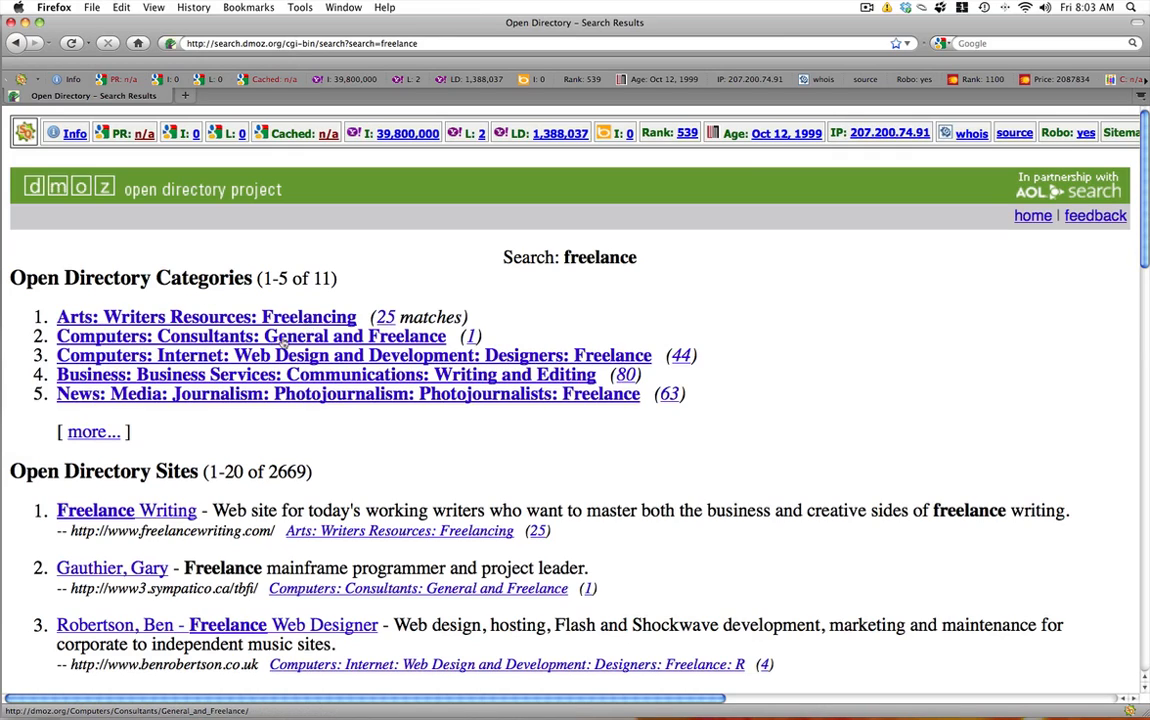
{"action": "left_click", "coordinate": [90, 431]}
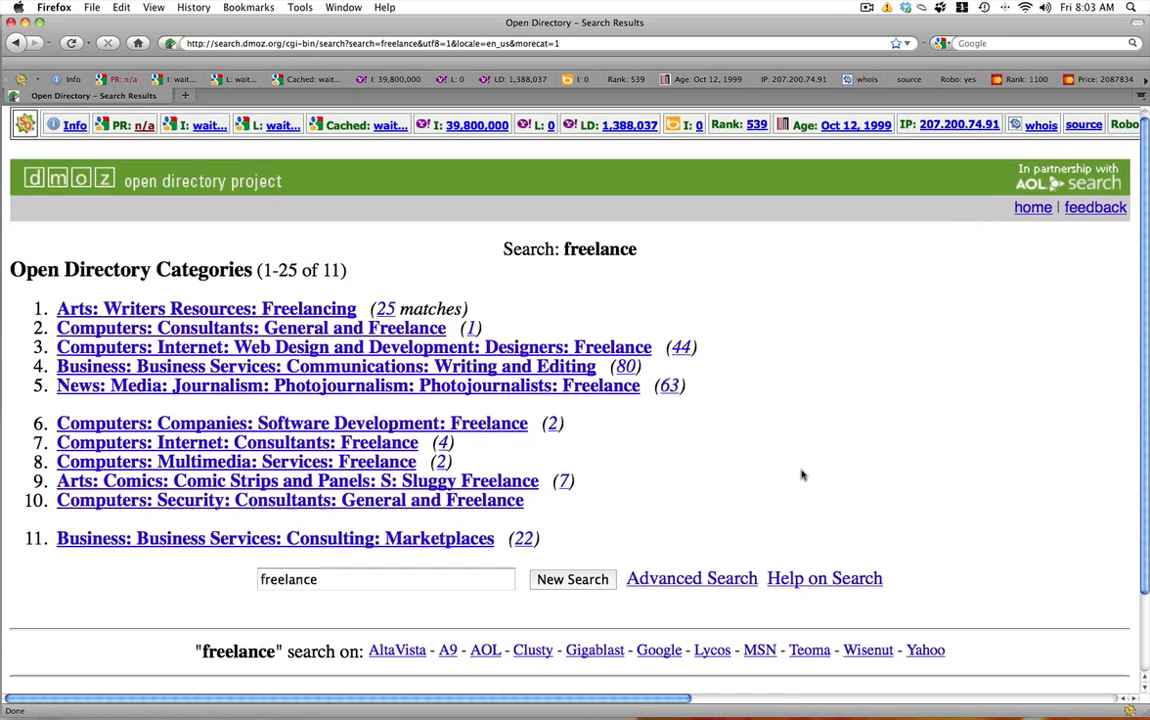
{"action": "scroll", "coordinate": [801, 475], "scroll_direction": "down", "scroll_amount": 2}
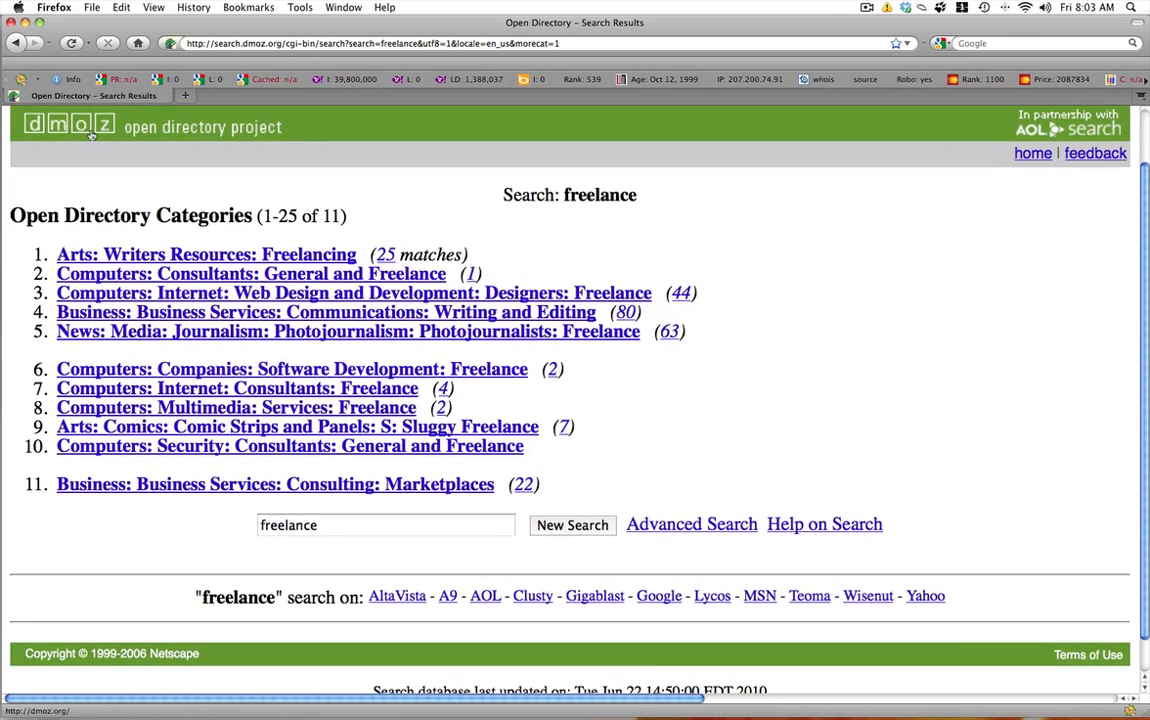
{"action": "left_click", "coordinate": [70, 125]}
Search the directory for 'free lancing' (5 categories, 36 sites) and return to the home page
{"action": "left_click", "coordinate": [448, 262]}
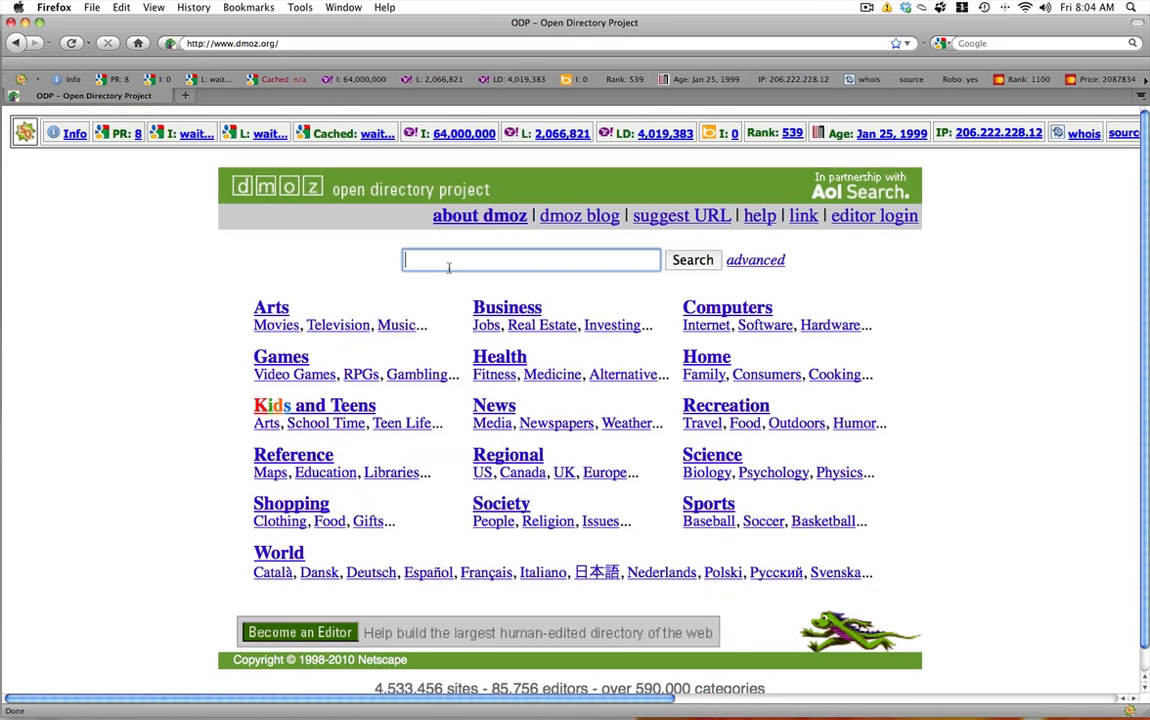
{"action": "type", "text": "free l"}
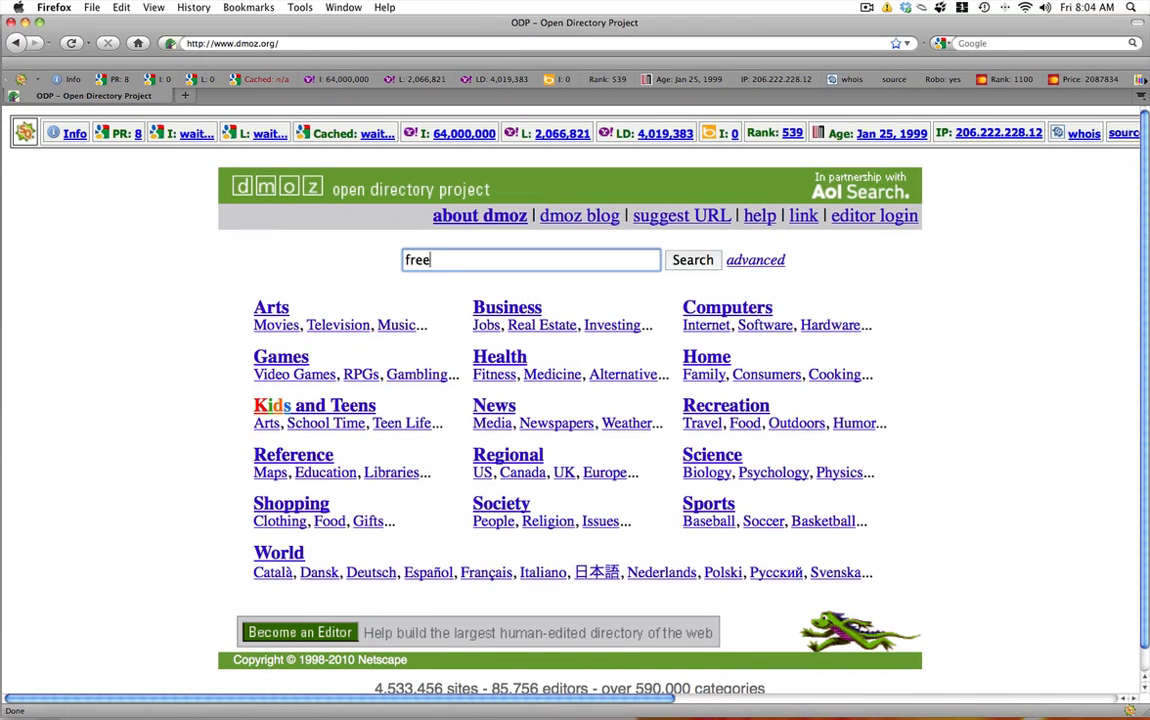
{"action": "type", "text": "ancin"}
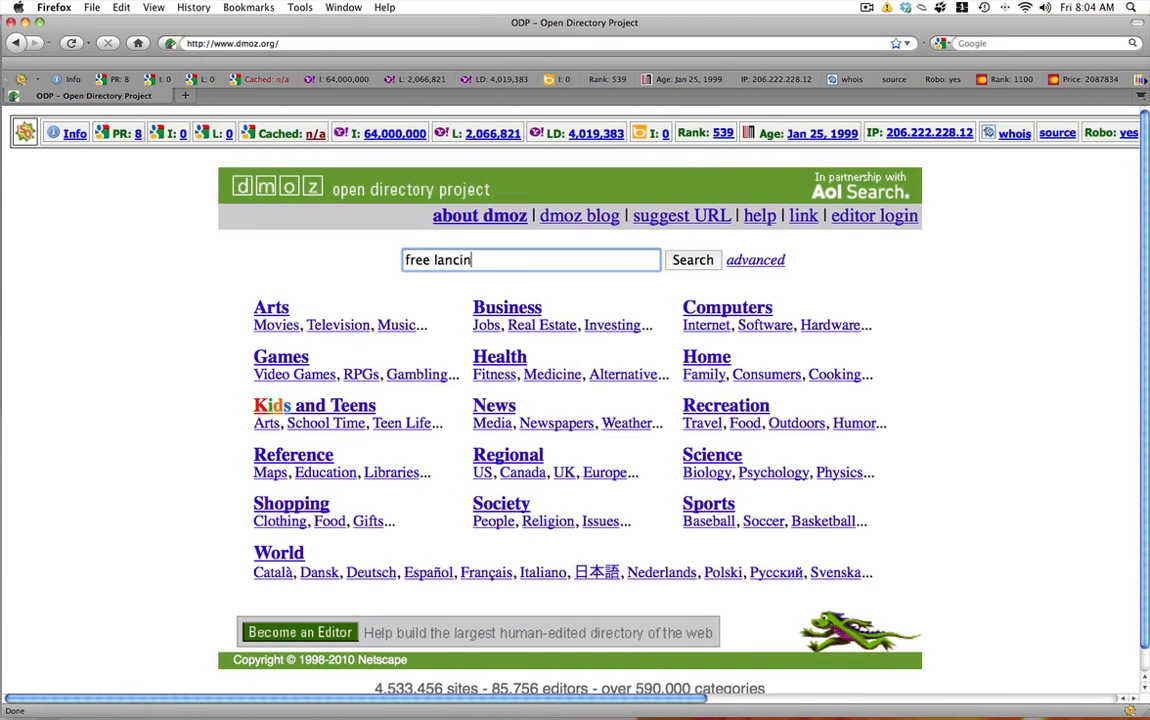
{"action": "type", "text": "g"}
{"action": "key", "text": "Return"}
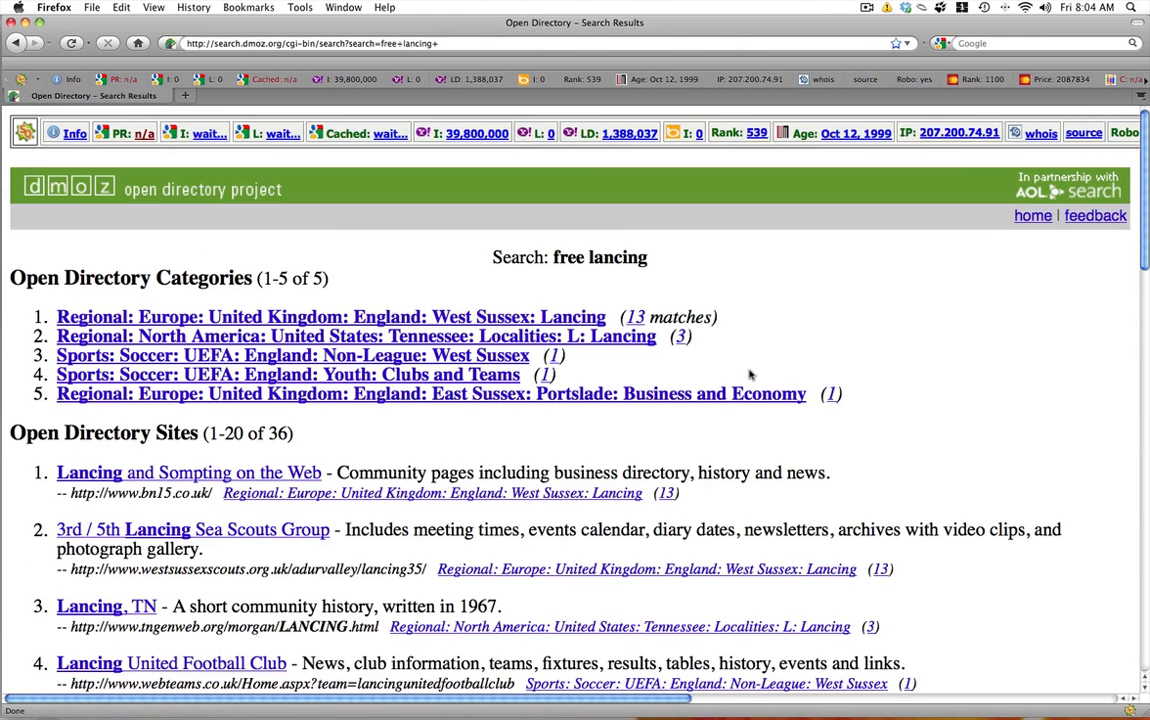
{"action": "scroll", "coordinate": [751, 371], "scroll_direction": "down", "scroll_amount": 4}
{"action": "scroll", "coordinate": [700, 371], "scroll_direction": "down", "scroll_amount": 1}
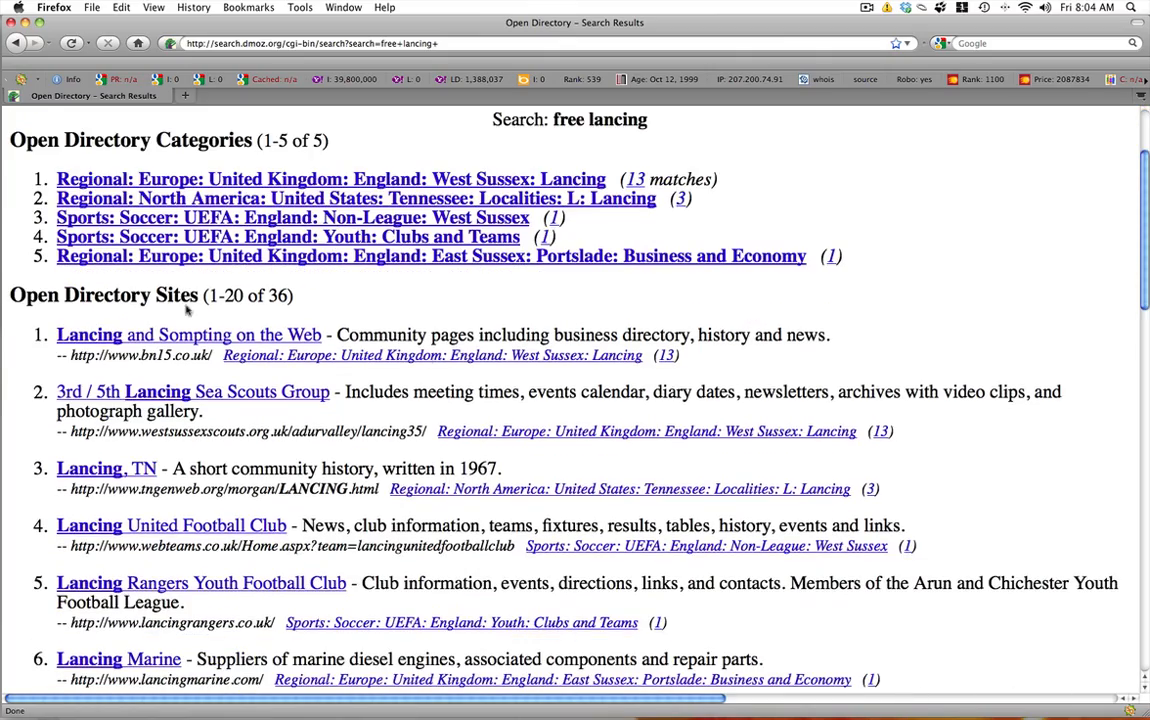
{"action": "scroll", "coordinate": [548, 420], "scroll_direction": "down", "scroll_amount": 3}
{"action": "scroll", "coordinate": [560, 420], "scroll_direction": "down", "scroll_amount": 5}
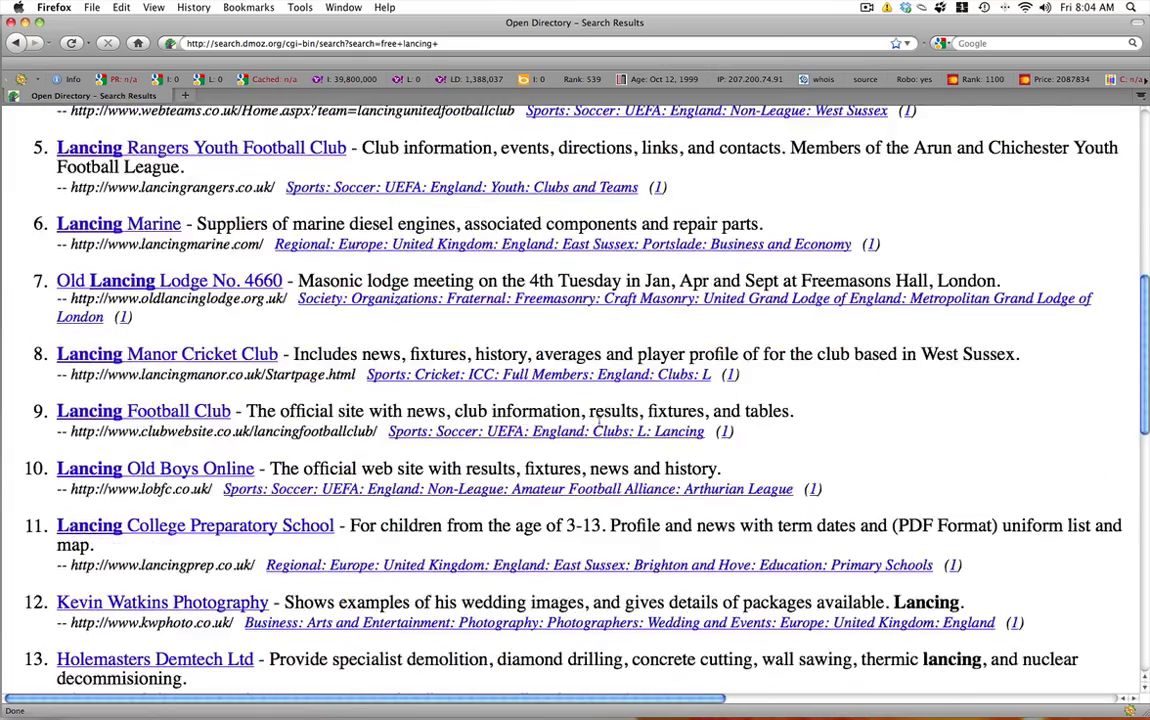
{"action": "scroll", "coordinate": [590, 425], "scroll_direction": "down", "scroll_amount": 4}
{"action": "scroll", "coordinate": [600, 425], "scroll_direction": "up", "scroll_amount": 12}
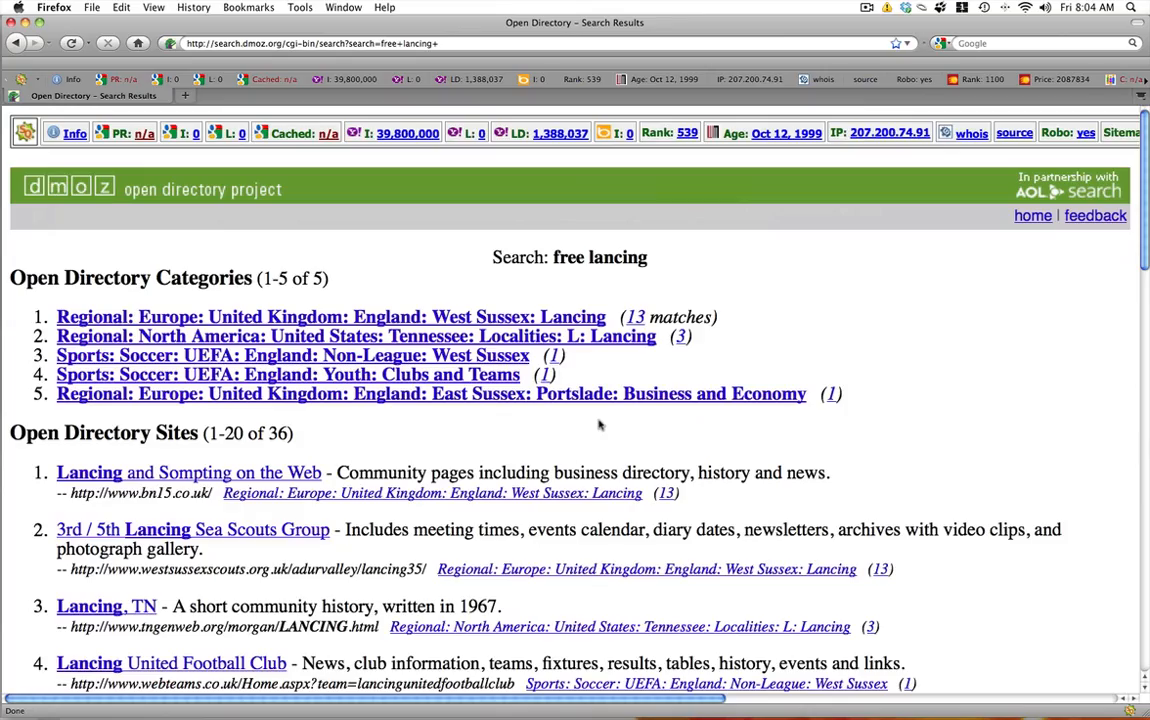
{"action": "left_click", "coordinate": [75, 189]}
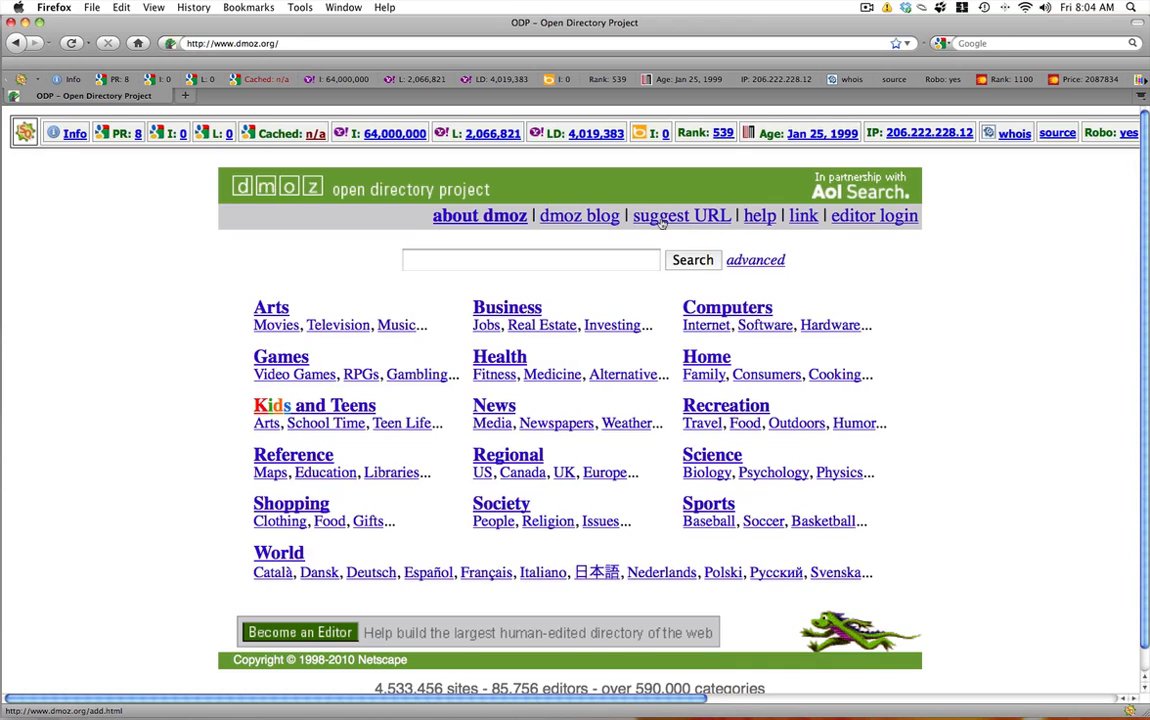
Read the 'suggest URL' guidelines from Step One through Editorial Discretion
{"action": "left_click", "coordinate": [660, 216]}
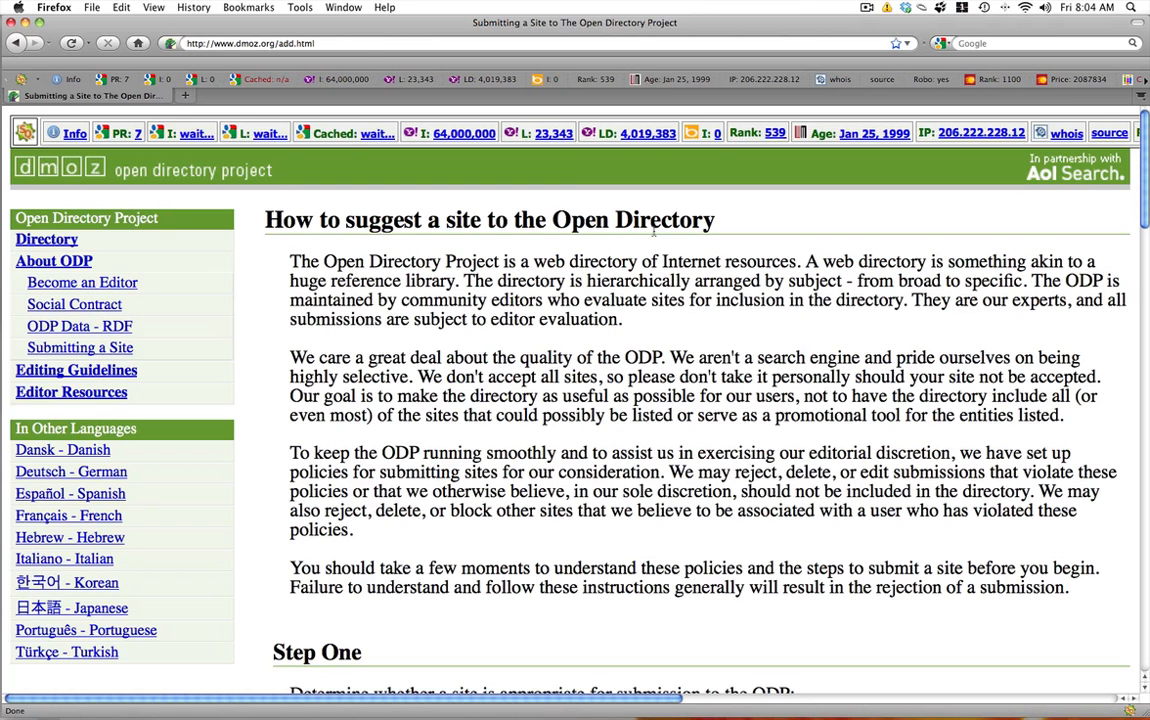
{"action": "scroll", "coordinate": [718, 275], "scroll_direction": "down", "scroll_amount": 2}
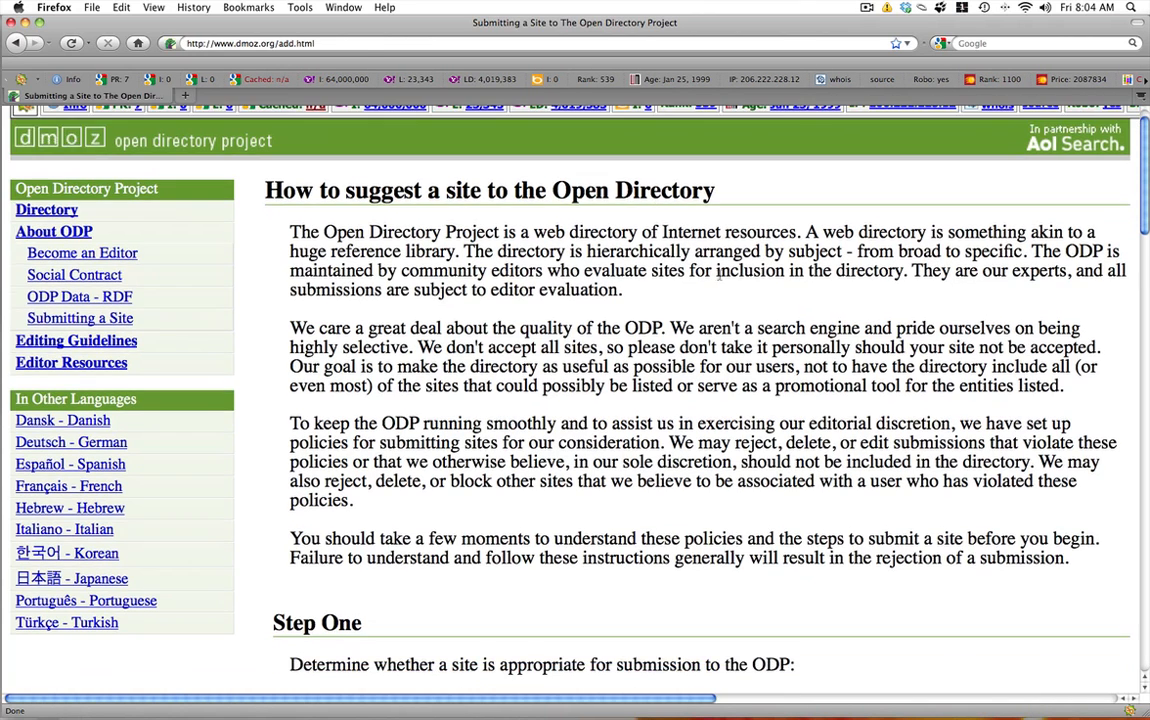
{"action": "scroll", "coordinate": [718, 275], "scroll_direction": "down", "scroll_amount": 2}
{"action": "scroll", "coordinate": [718, 275], "scroll_direction": "down", "scroll_amount": 2}
{"action": "scroll", "coordinate": [718, 275], "scroll_direction": "down", "scroll_amount": 2}
{"action": "scroll", "coordinate": [718, 275], "scroll_direction": "down", "scroll_amount": 2}
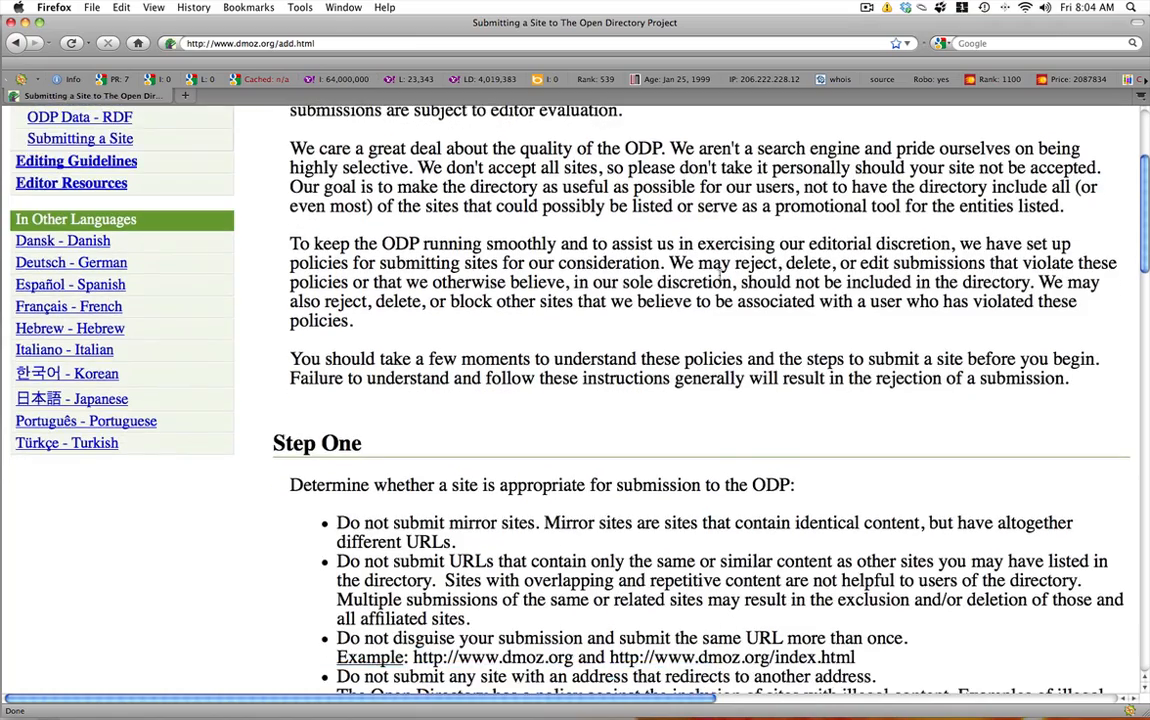
{"action": "scroll", "coordinate": [718, 275], "scroll_direction": "down", "scroll_amount": 2}
{"action": "scroll", "coordinate": [718, 275], "scroll_direction": "down", "scroll_amount": 2}
{"action": "scroll", "coordinate": [718, 275], "scroll_direction": "down", "scroll_amount": 2}
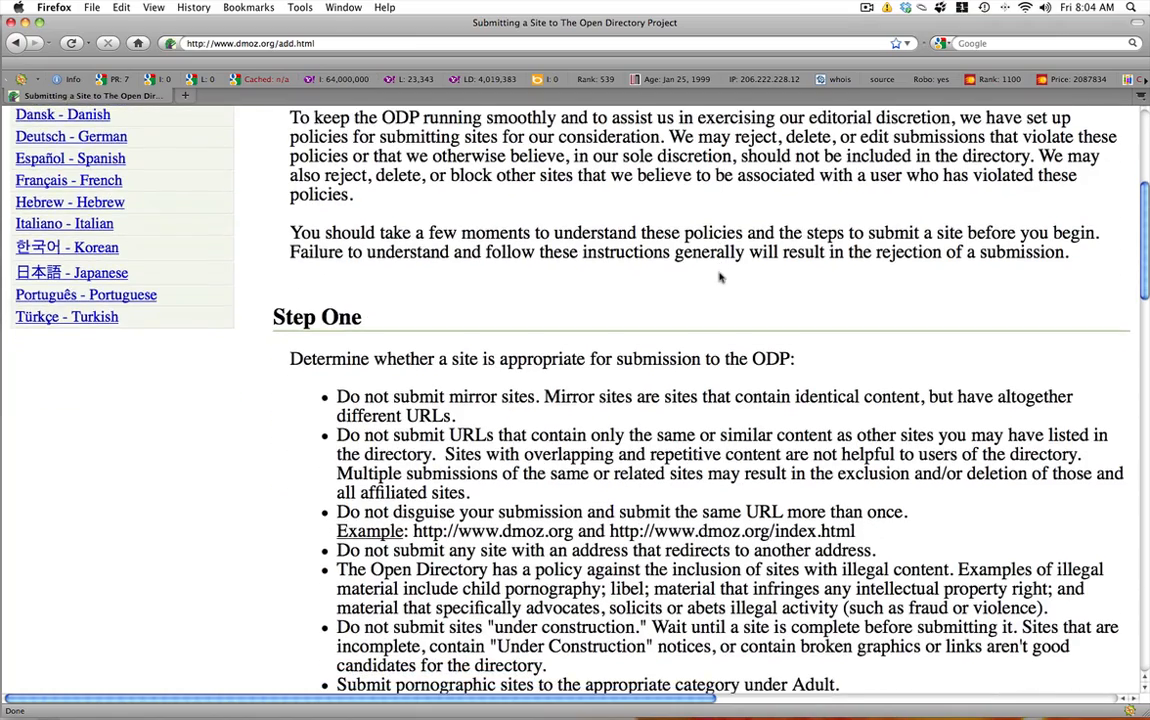
{"action": "scroll", "coordinate": [718, 275], "scroll_direction": "down", "scroll_amount": 1}
{"action": "scroll", "coordinate": [718, 275], "scroll_direction": "down", "scroll_amount": 1}
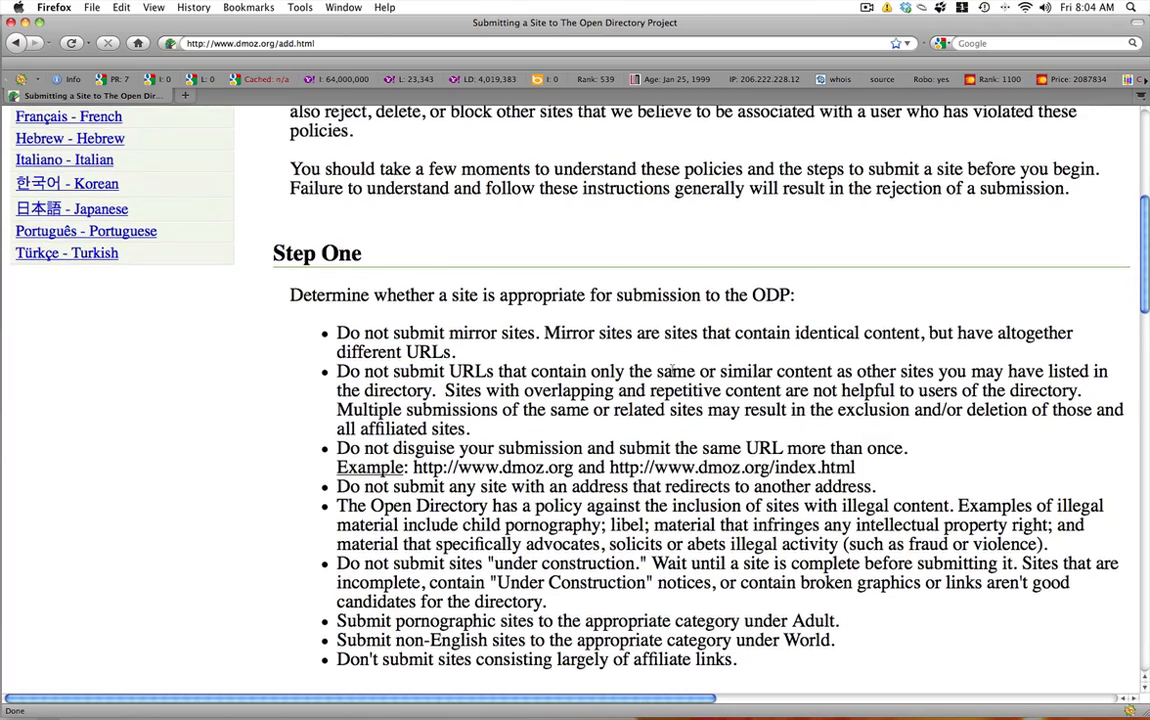
{"action": "scroll", "coordinate": [672, 371], "scroll_direction": "down", "scroll_amount": 2}
{"action": "scroll", "coordinate": [672, 371], "scroll_direction": "down", "scroll_amount": 3}
{"action": "scroll", "coordinate": [672, 371], "scroll_direction": "down", "scroll_amount": 3}
{"action": "scroll", "coordinate": [672, 371], "scroll_direction": "down", "scroll_amount": 3}
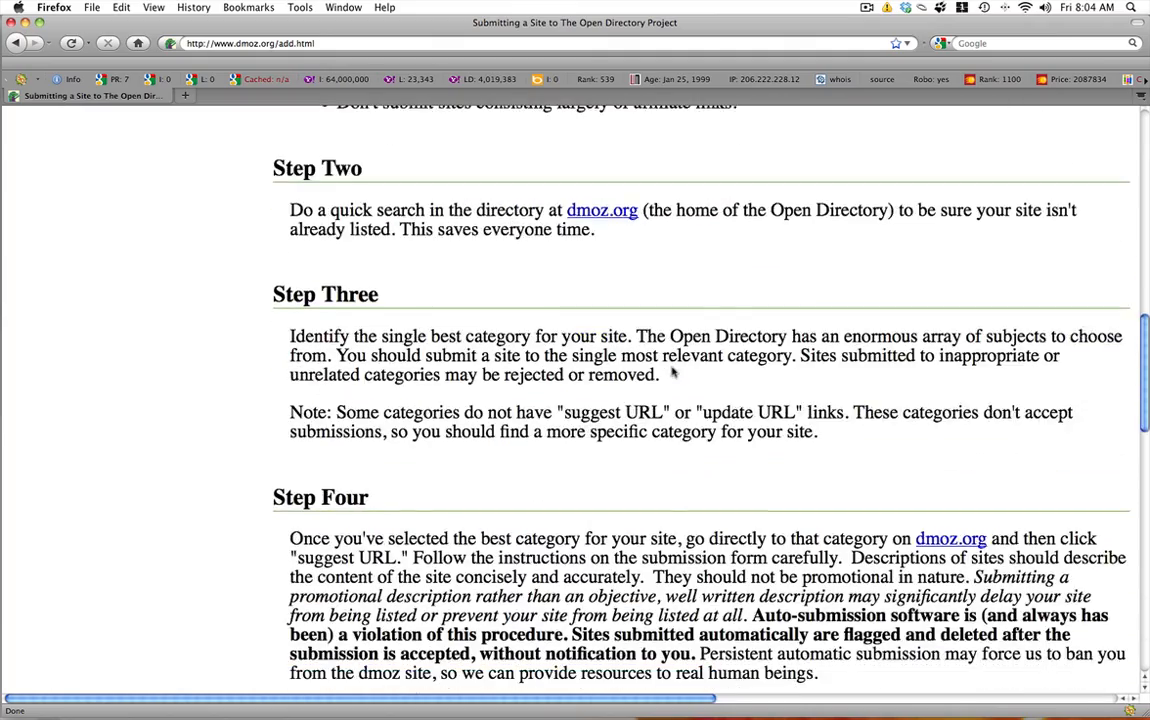
{"action": "scroll", "coordinate": [672, 371], "scroll_direction": "down", "scroll_amount": 3}
{"action": "scroll", "coordinate": [672, 371], "scroll_direction": "down", "scroll_amount": 3}
{"action": "scroll", "coordinate": [672, 371], "scroll_direction": "down", "scroll_amount": 3}
{"action": "scroll", "coordinate": [672, 371], "scroll_direction": "down", "scroll_amount": 3}
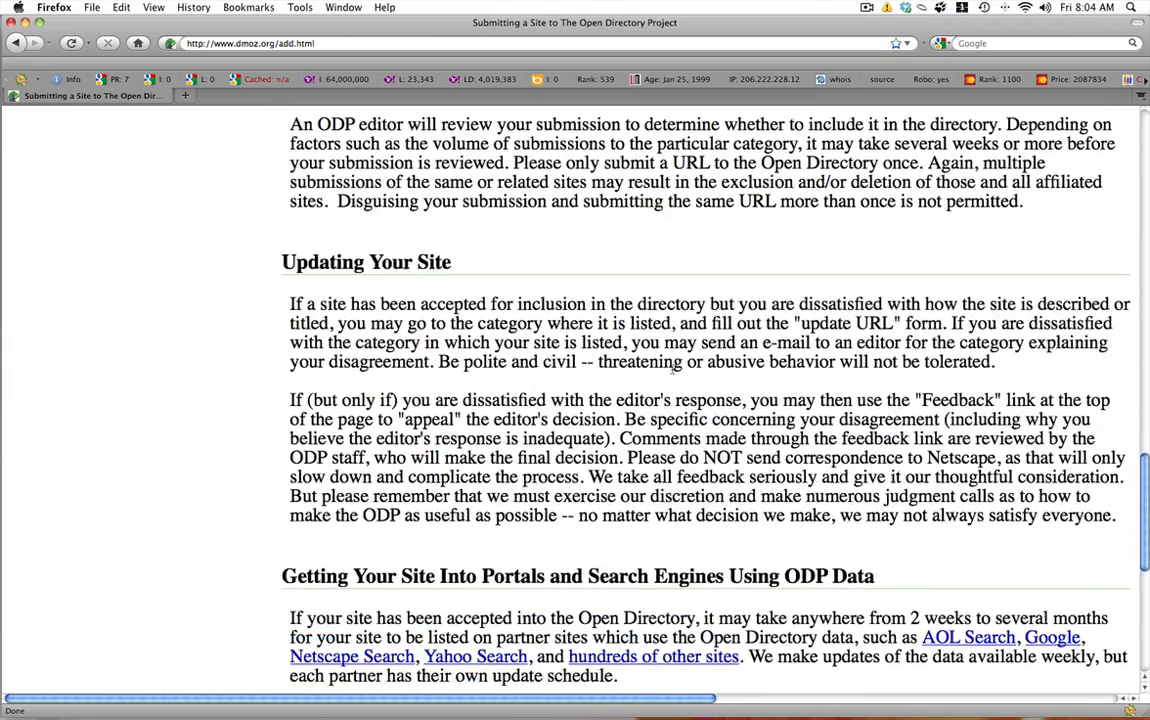
{"action": "scroll", "coordinate": [672, 371], "scroll_direction": "down", "scroll_amount": 3}
{"action": "scroll", "coordinate": [672, 371], "scroll_direction": "down", "scroll_amount": 3}
{"action": "scroll", "coordinate": [672, 371], "scroll_direction": "down", "scroll_amount": 3}
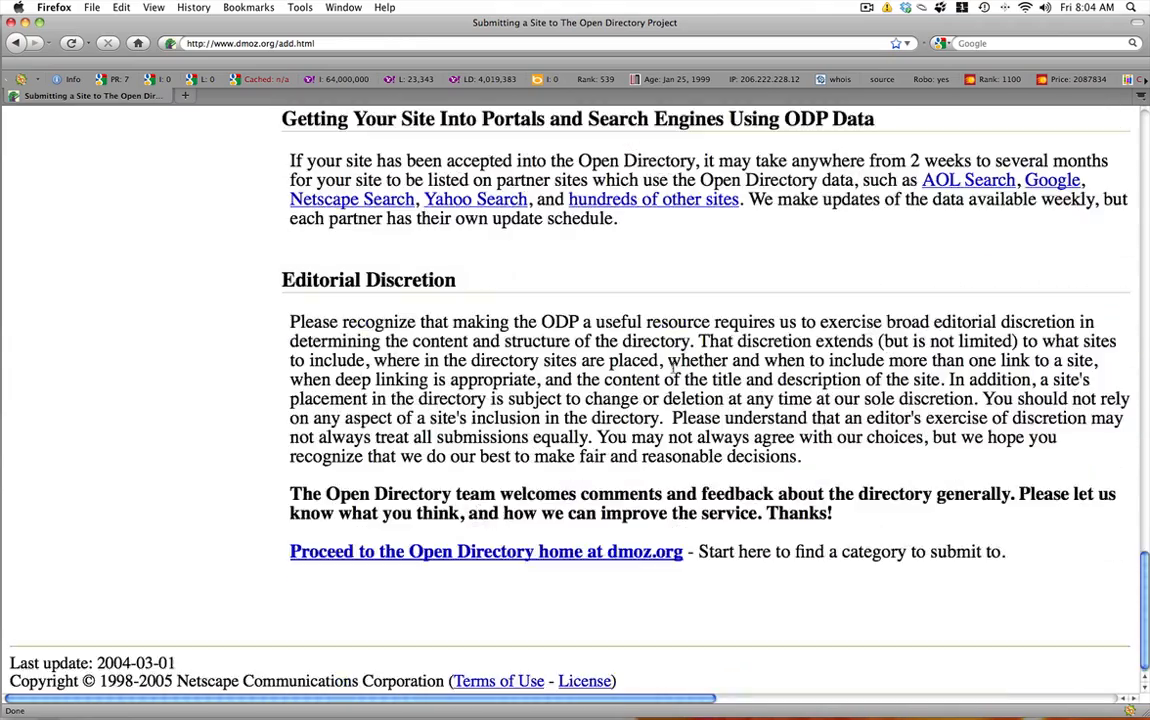
{"action": "scroll", "coordinate": [673, 362], "scroll_direction": "up", "scroll_amount": 15}
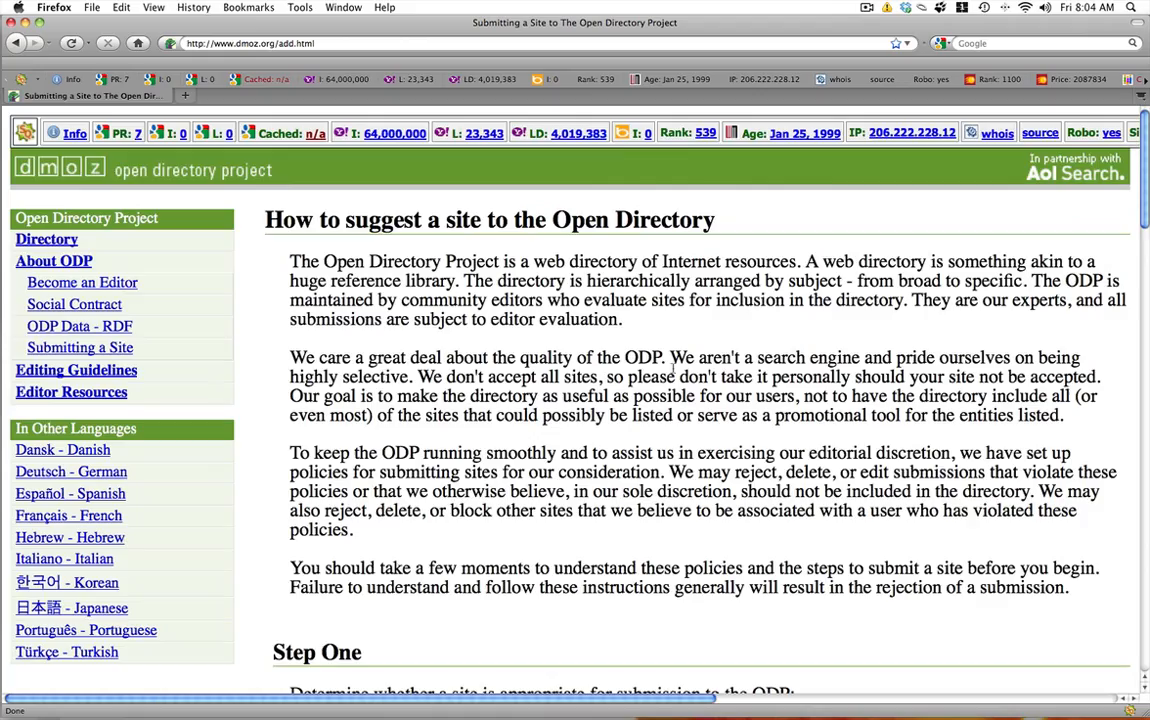
{"action": "scroll", "coordinate": [673, 362], "scroll_direction": "down", "scroll_amount": 10}
{"action": "scroll", "coordinate": [673, 362], "scroll_direction": "down", "scroll_amount": 10}
{"action": "scroll", "coordinate": [673, 362], "scroll_direction": "down", "scroll_amount": 10}
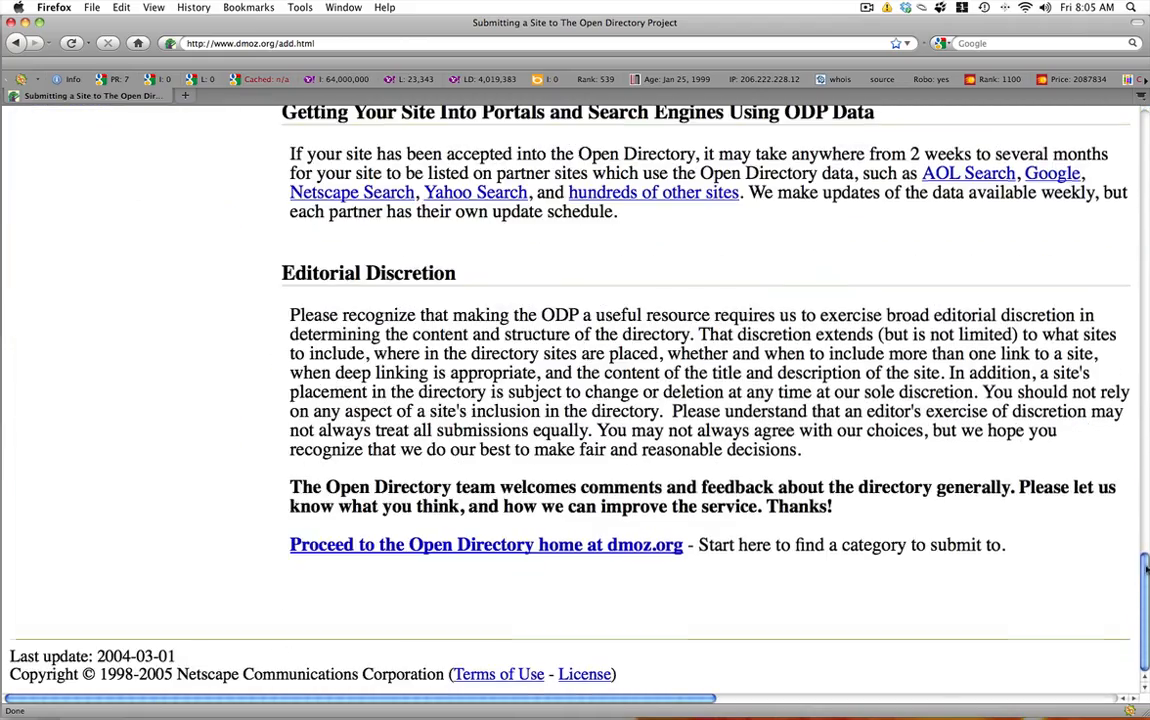
{"action": "scroll", "coordinate": [673, 362], "scroll_direction": "up", "scroll_amount": 12}
{"action": "mouse_move", "coordinate": [1140, 178]}
{"action": "left_mouse_down"}
{"action": "mouse_move", "coordinate": [1140, 120]}
{"action": "mouse_move", "coordinate": [1140, 535]}
{"action": "mouse_move", "coordinate": [1140, 128]}
{"action": "left_mouse_up"}
From the home page, search the directory for 'monster.com' (5 categories, 15 sites)
{"action": "left_click", "coordinate": [63, 158]}
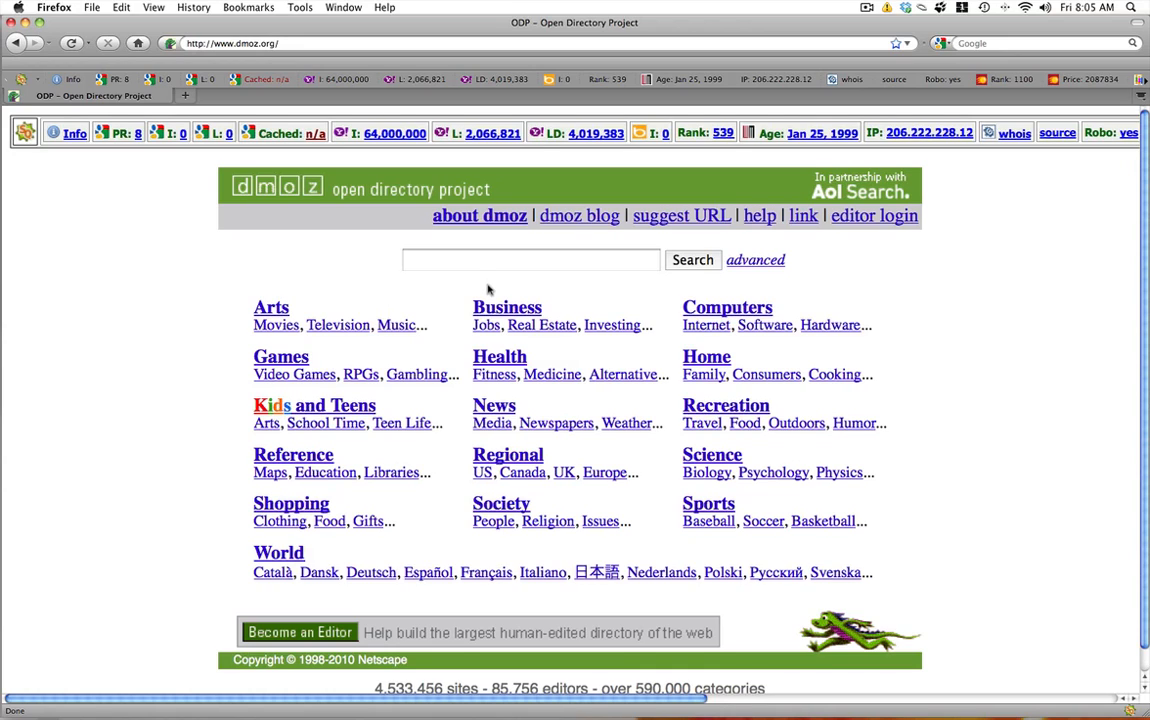
{"action": "left_click", "coordinate": [422, 259]}
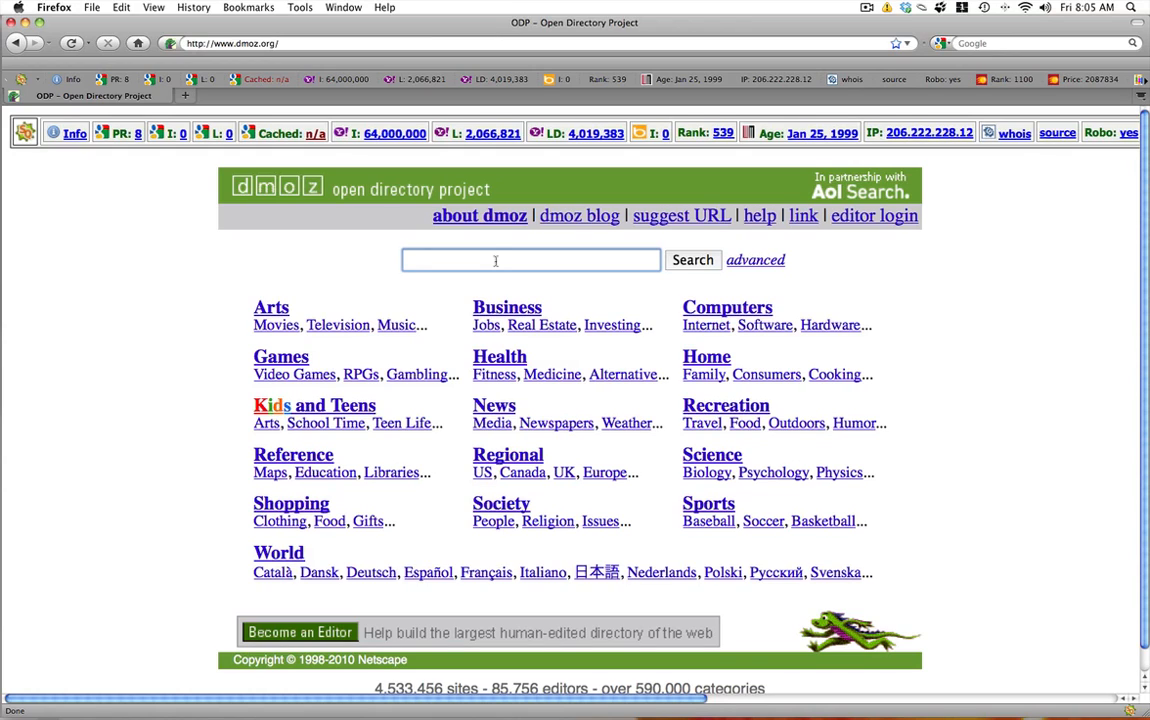
{"action": "type", "text": "mons"}
{"action": "type", "text": "ter."}
{"action": "type", "text": "com"}
{"action": "key", "text": "Return"}
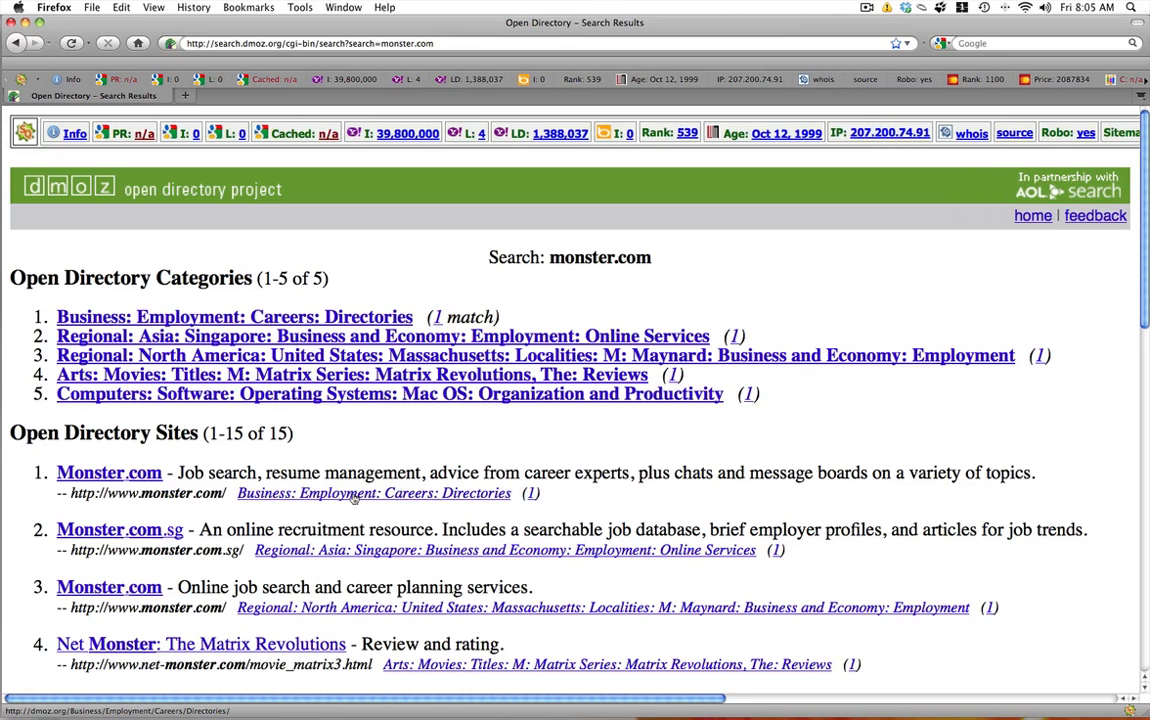
{"action": "left_click", "coordinate": [445, 493]}
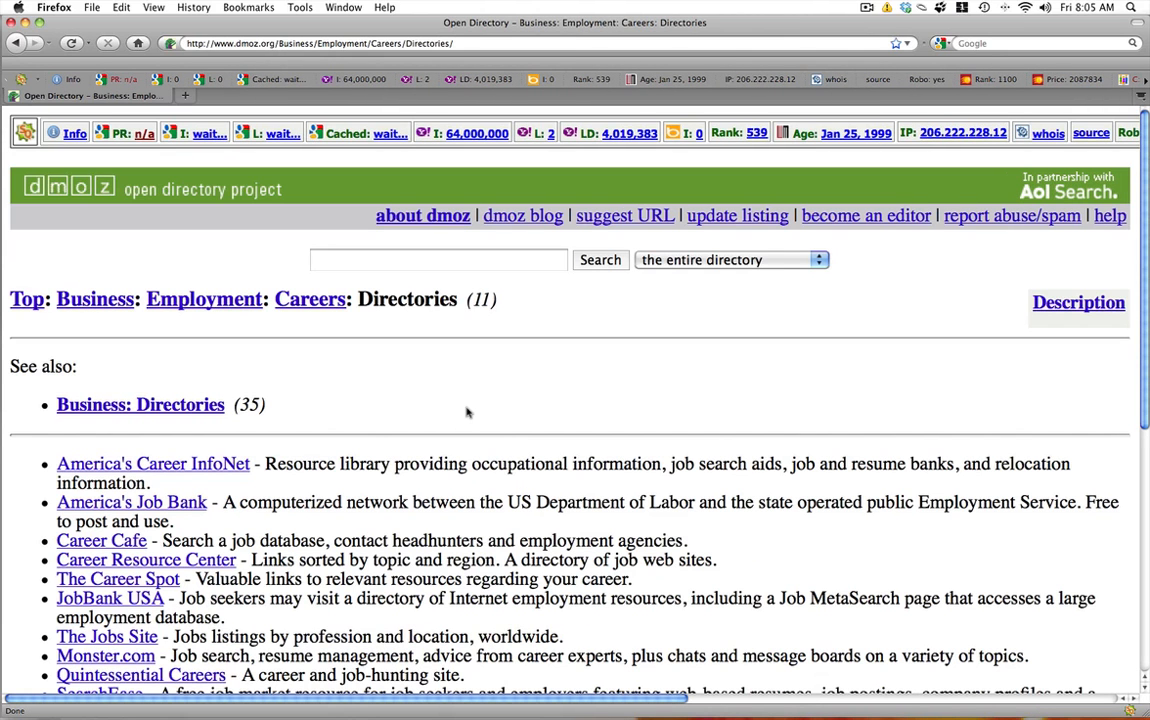
{"action": "scroll", "coordinate": [449, 420], "scroll_direction": "down", "scroll_amount": 3}
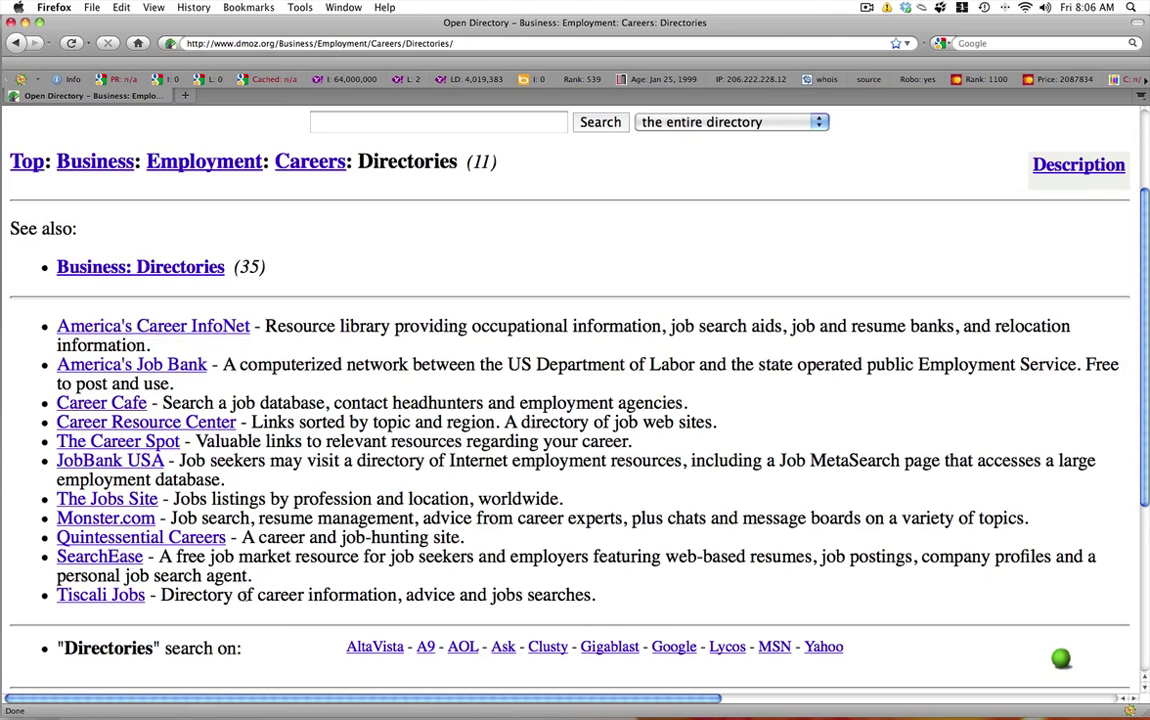
{"action": "scroll", "coordinate": [596, 288], "scroll_direction": "up", "scroll_amount": 3}
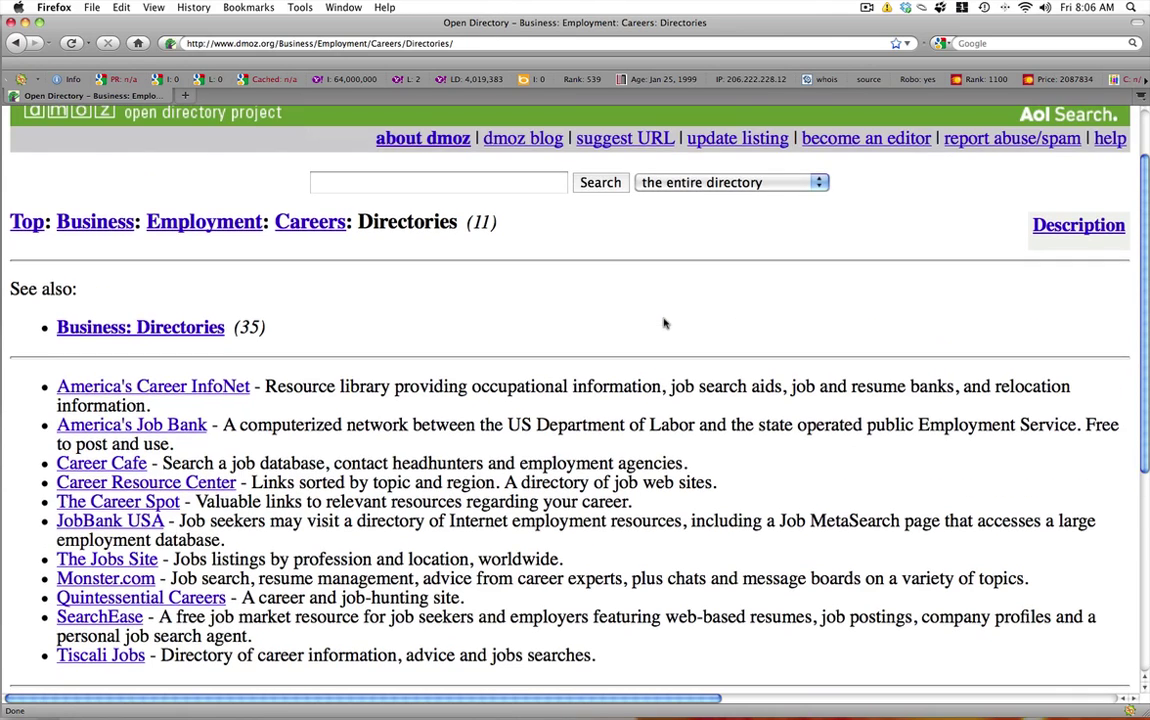
{"action": "scroll", "coordinate": [640, 300], "scroll_direction": "down", "scroll_amount": 2}
{"action": "scroll", "coordinate": [665, 322], "scroll_direction": "down", "scroll_amount": 2}
{"action": "scroll", "coordinate": [665, 322], "scroll_direction": "down", "scroll_amount": 1}
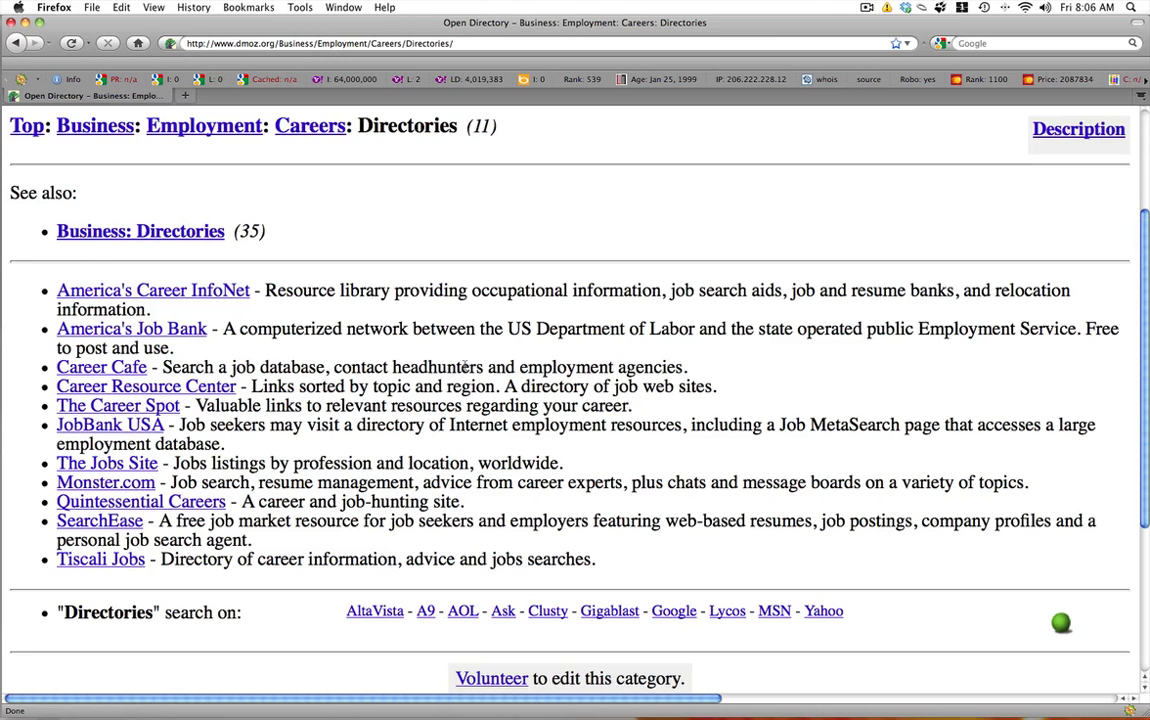
{"action": "scroll", "coordinate": [465, 366], "scroll_direction": "up", "scroll_amount": 1}
{"action": "scroll", "coordinate": [465, 366], "scroll_direction": "down", "scroll_amount": 1}
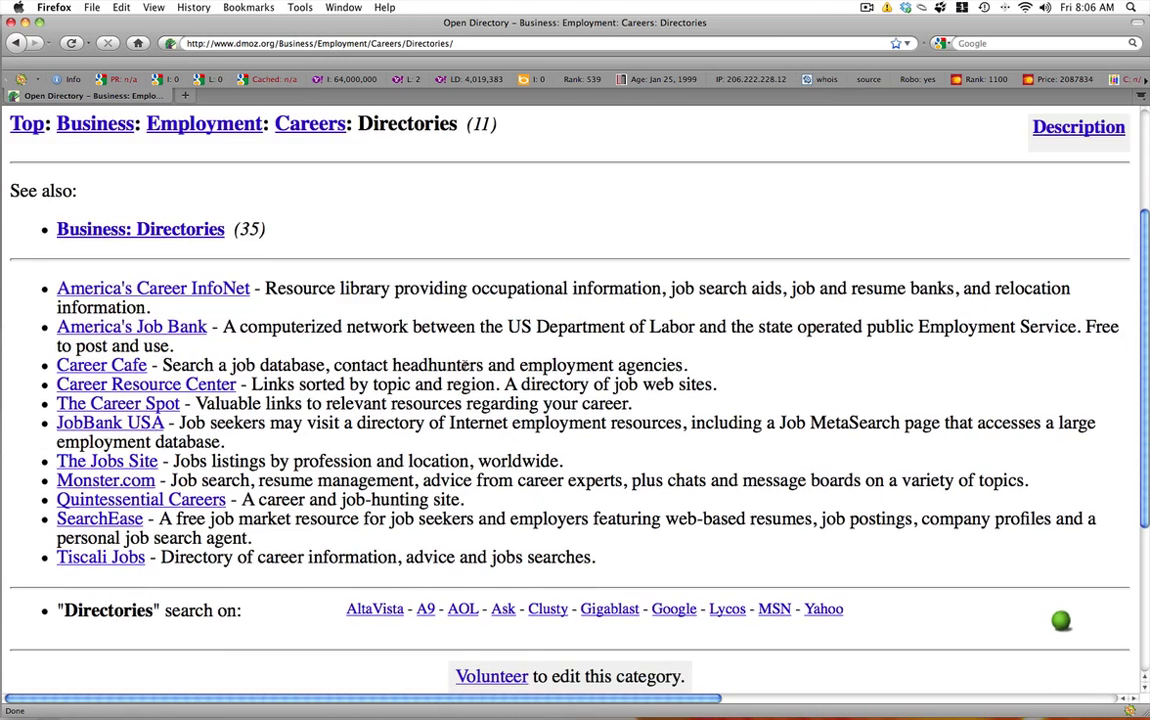
{"action": "scroll", "coordinate": [465, 366], "scroll_direction": "down", "scroll_amount": 1}
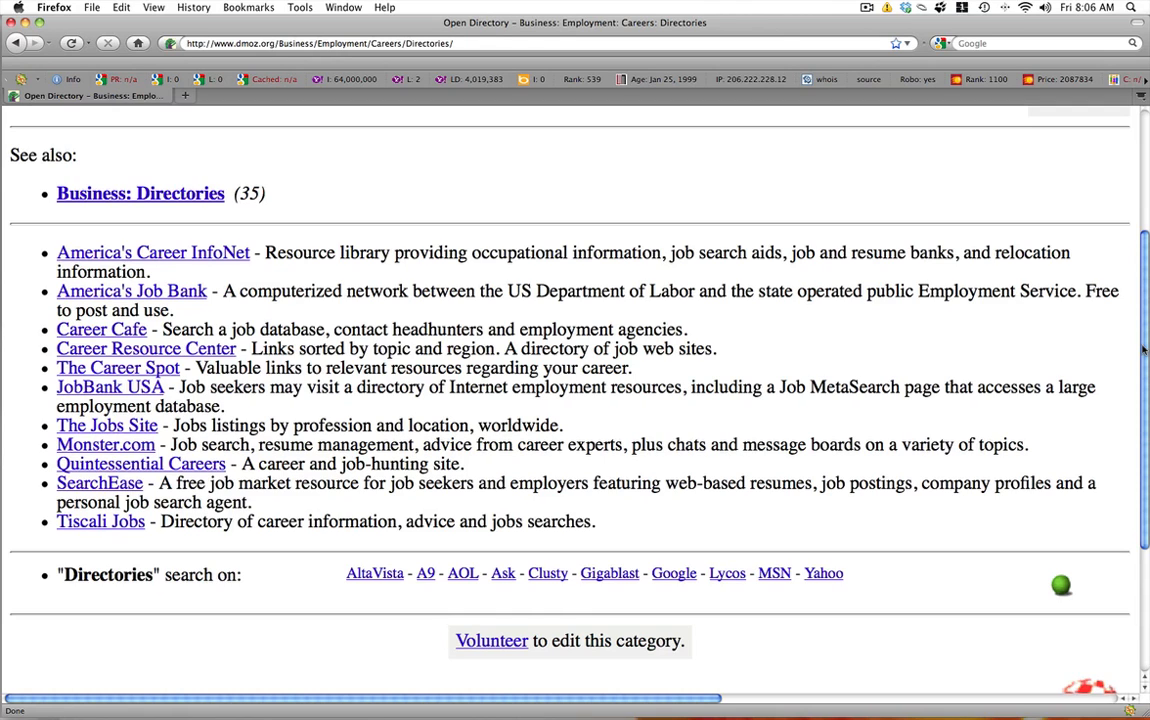
{"action": "left_click_drag", "start_coordinate": [1143, 347], "coordinate": [1143, 296]}
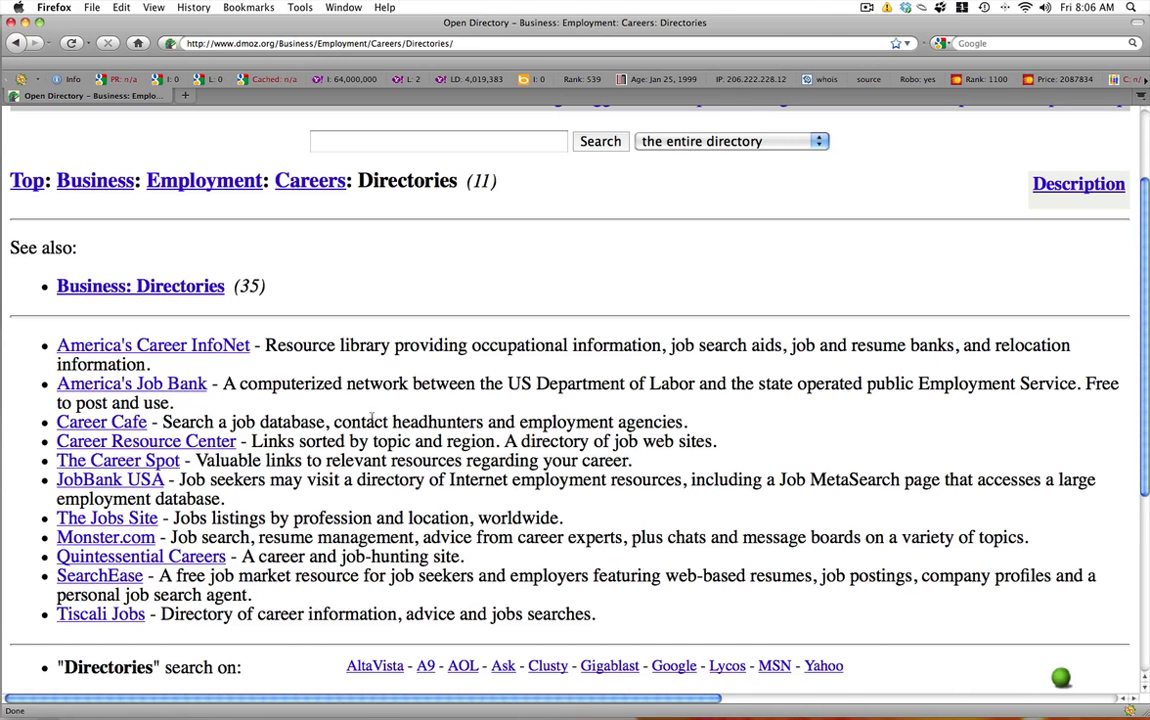
{"action": "scroll", "coordinate": [469, 498], "scroll_direction": "up", "scroll_amount": 3}
{"action": "scroll", "coordinate": [450, 430], "scroll_direction": "up", "scroll_amount": 2}
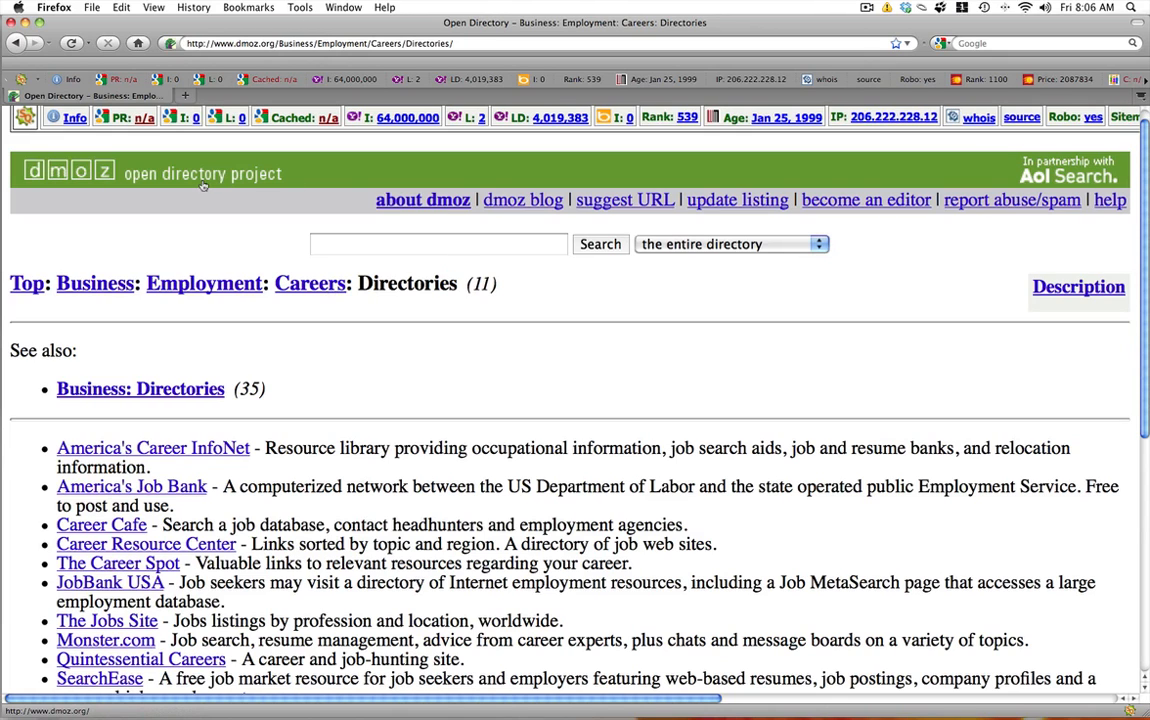
Check the TextEdit notes, then reach Business: Employment: Job Search (234 sites) from the home page
{"action": "left_click", "coordinate": [165, 170]}
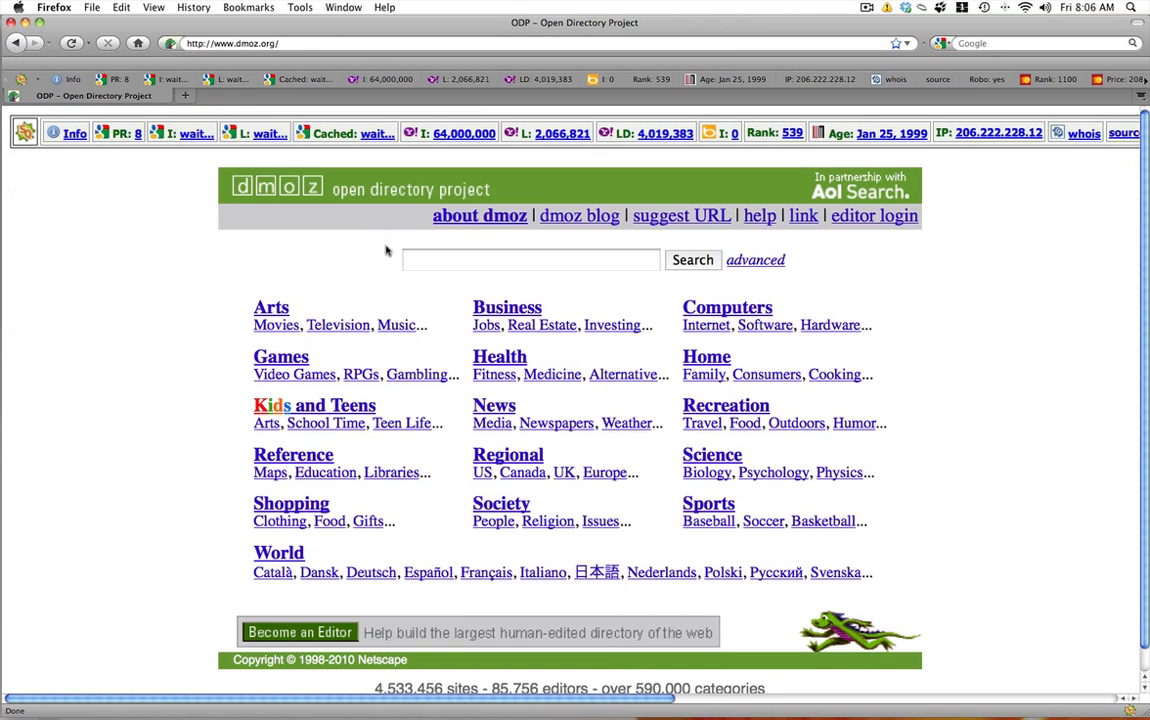
{"action": "left_click", "coordinate": [487, 325]}
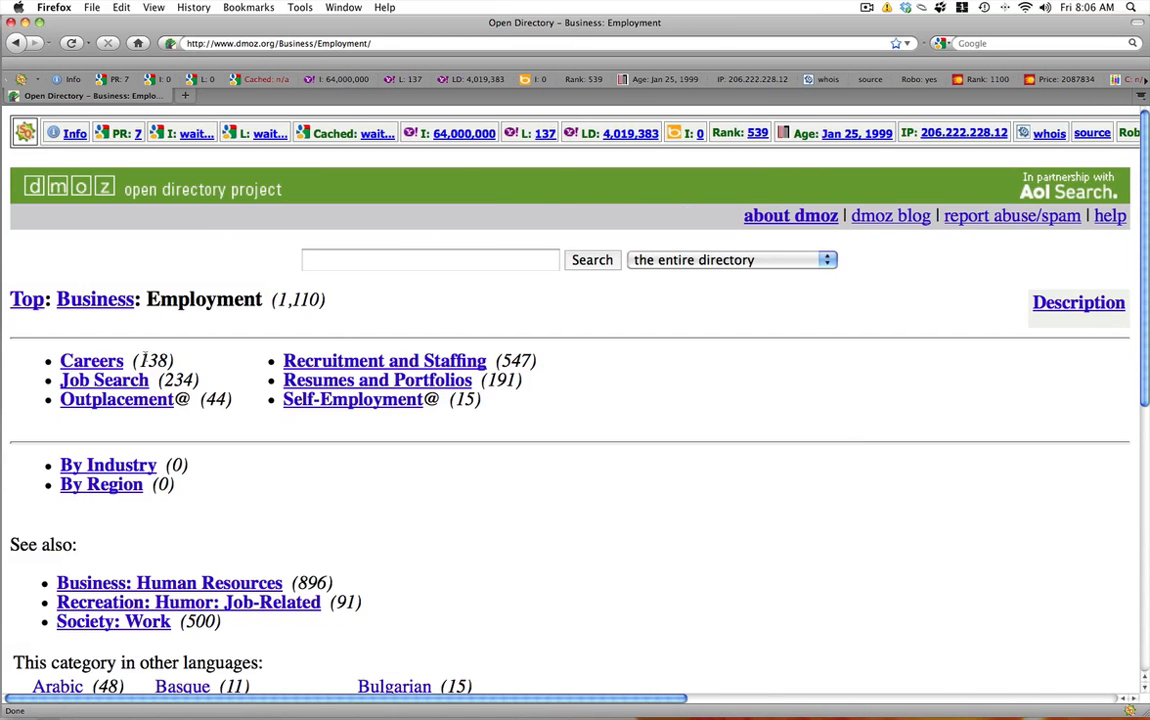
{"action": "scroll", "coordinate": [274, 355], "scroll_direction": "down", "scroll_amount": 1}
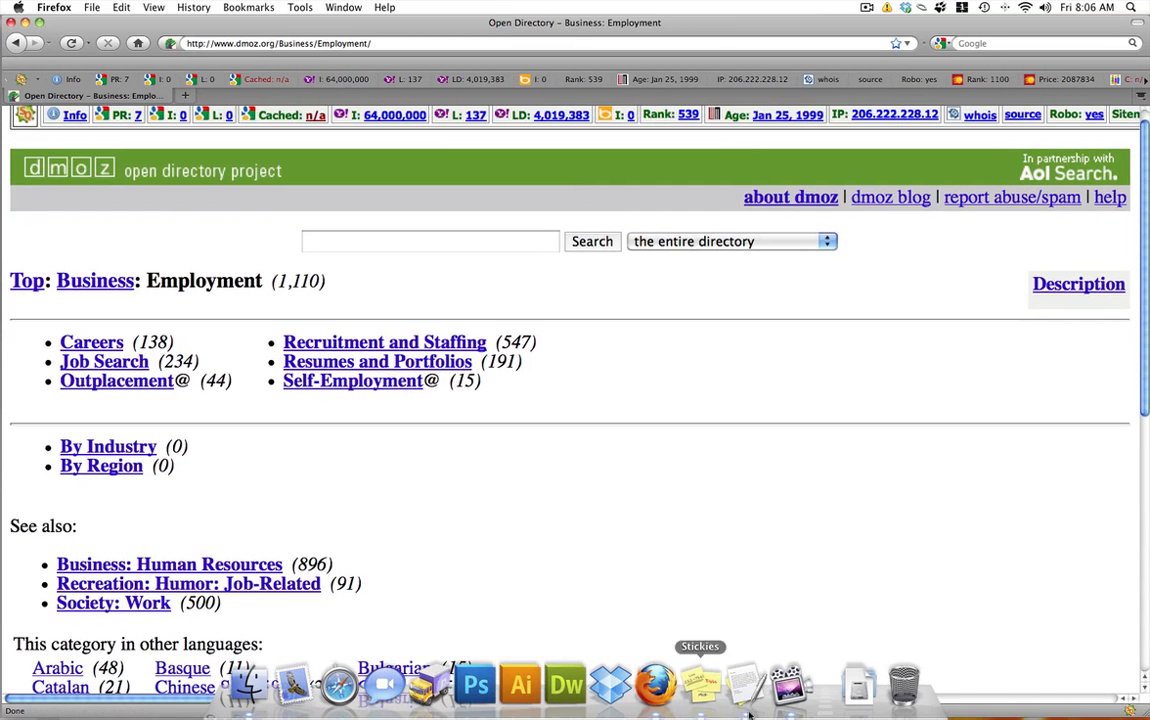
{"action": "left_click", "coordinate": [700, 685]}
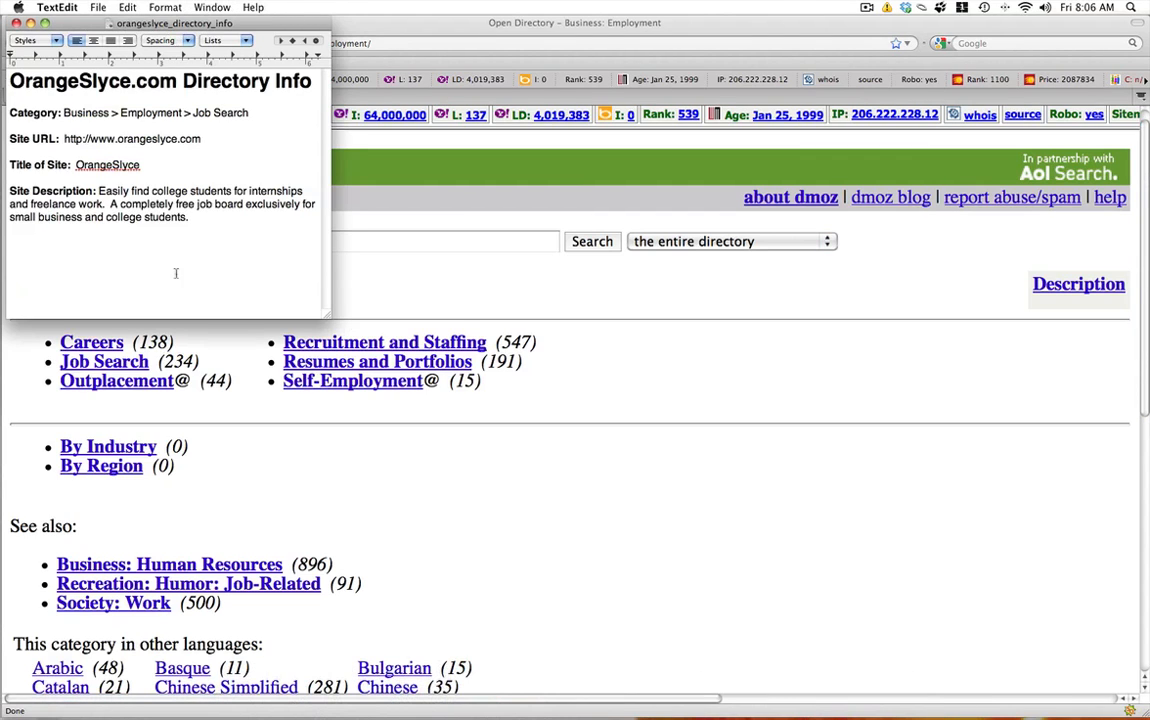
{"action": "left_click", "coordinate": [680, 438]}
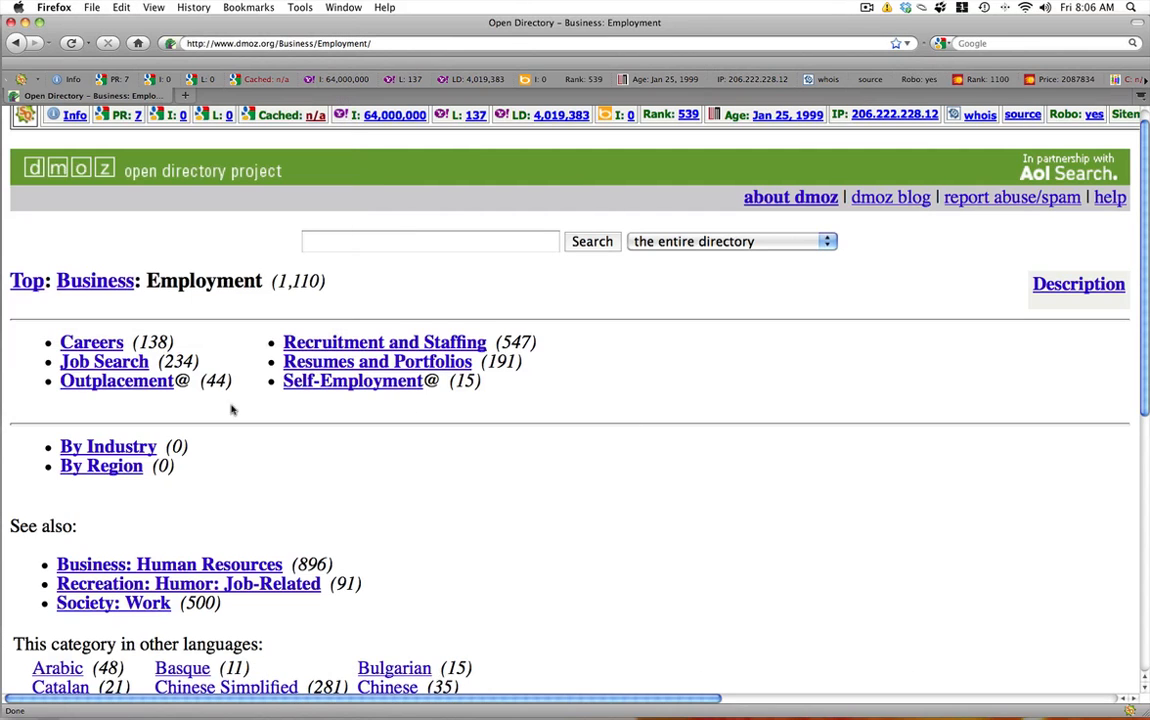
{"action": "left_click", "coordinate": [104, 361]}
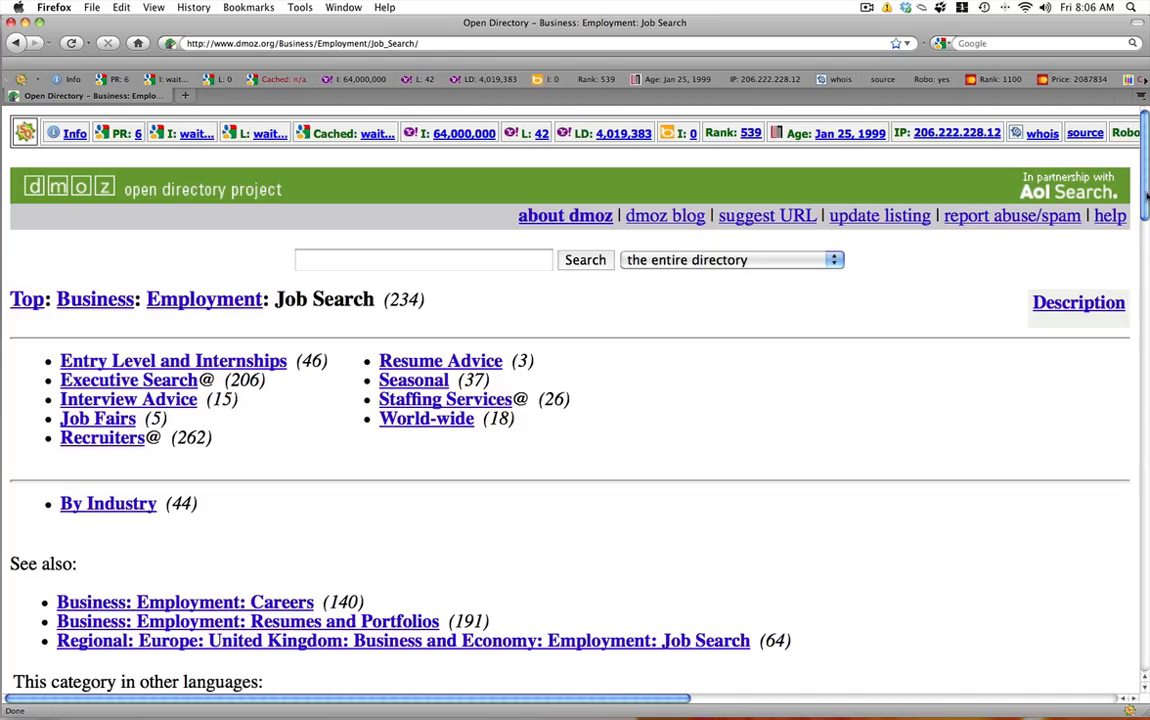
{"action": "left_click_drag", "start_coordinate": [1143, 180], "coordinate": [1144, 548]}
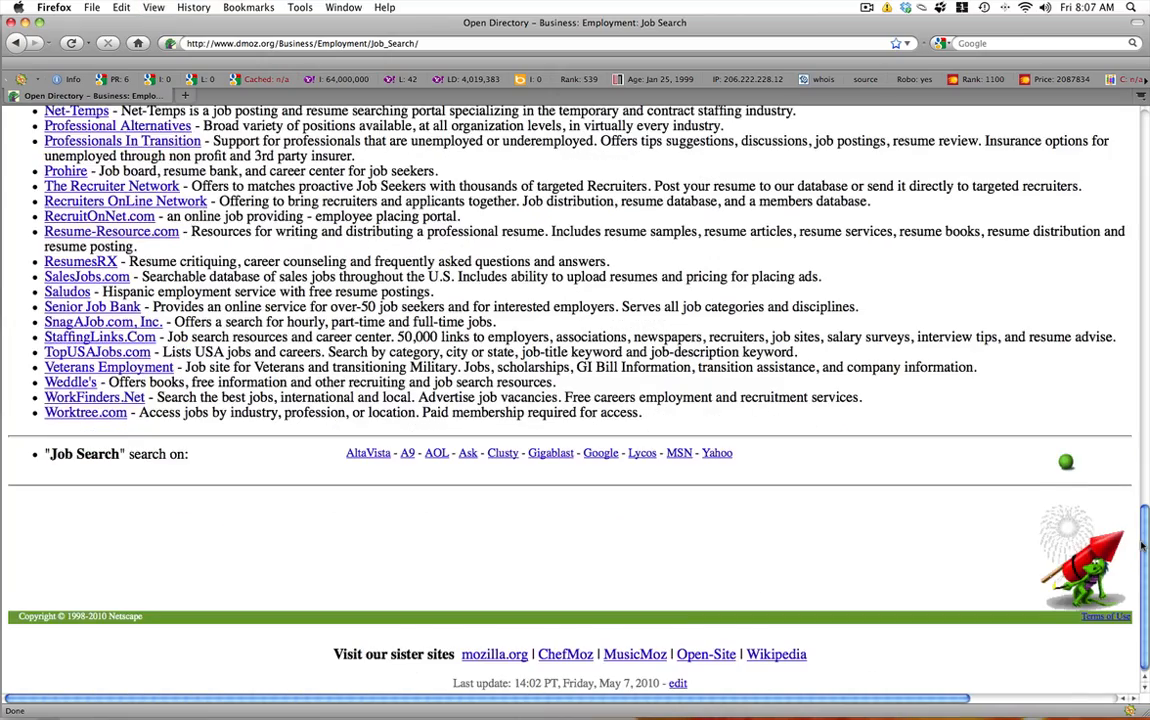
{"action": "key", "text": "super+minus"}
{"action": "scroll", "coordinate": [1048, 336], "scroll_direction": "up", "scroll_amount": 3}
{"action": "scroll", "coordinate": [1048, 336], "scroll_direction": "up", "scroll_amount": 3}
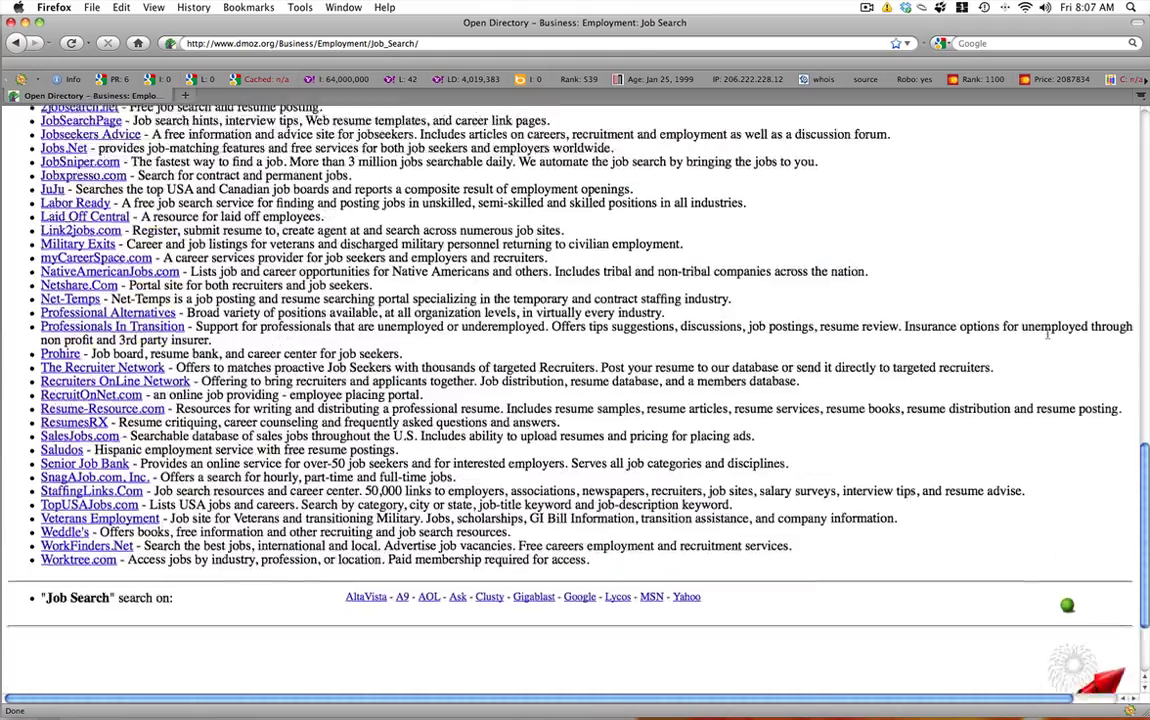
{"action": "scroll", "coordinate": [1048, 336], "scroll_direction": "up", "scroll_amount": 3}
{"action": "scroll", "coordinate": [1048, 336], "scroll_direction": "up", "scroll_amount": 3}
{"action": "scroll", "coordinate": [1048, 336], "scroll_direction": "up", "scroll_amount": 3}
{"action": "scroll", "coordinate": [1048, 336], "scroll_direction": "up", "scroll_amount": 3}
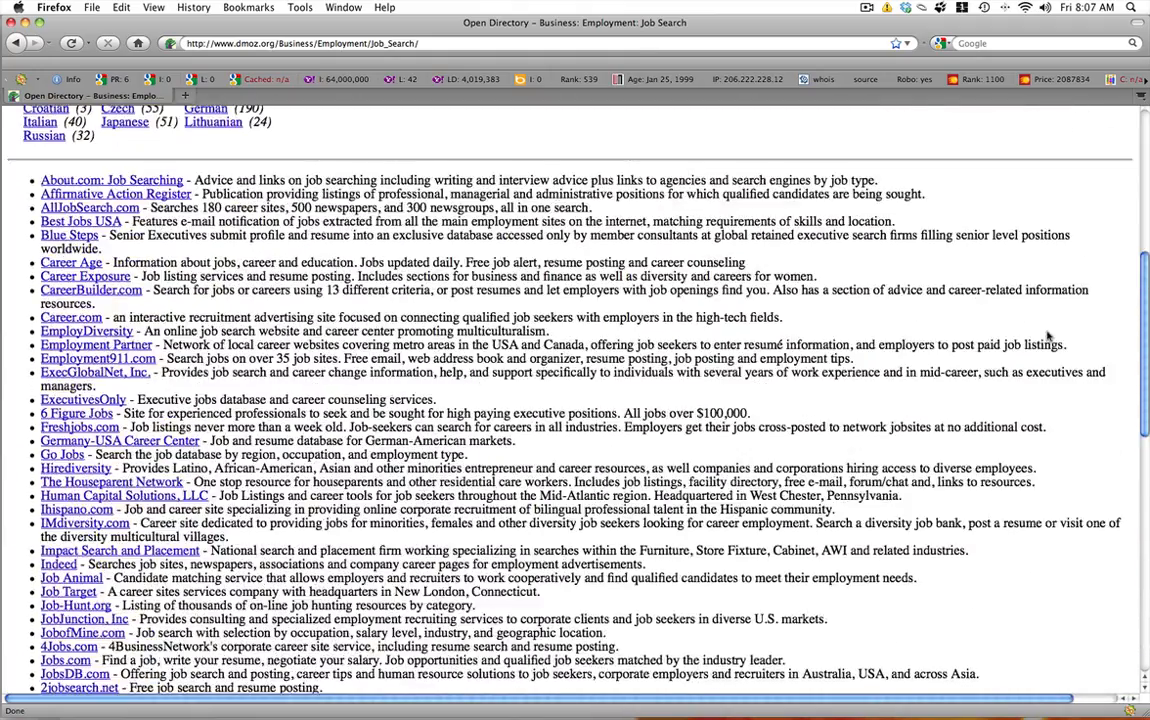
{"action": "scroll", "coordinate": [1048, 336], "scroll_direction": "up", "scroll_amount": 3}
{"action": "left_click_drag", "start_coordinate": [1138, 275], "coordinate": [1138, 507]}
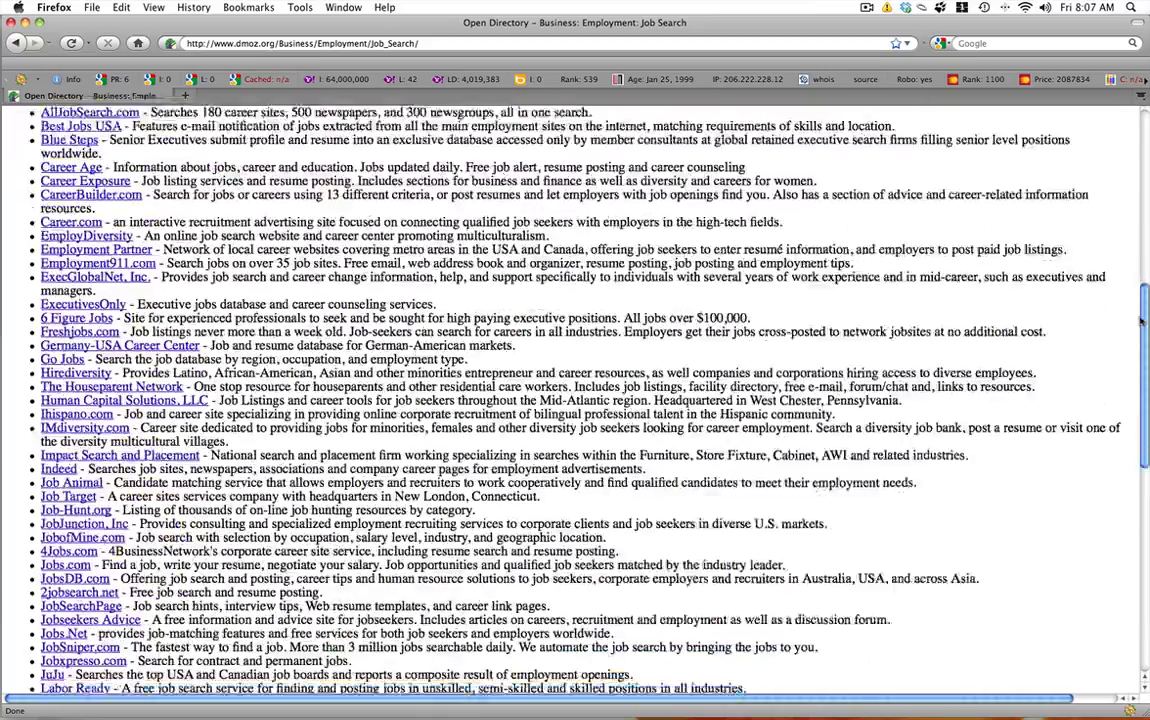
{"action": "scroll", "coordinate": [1096, 296], "scroll_direction": "up", "scroll_amount": 5}
{"action": "scroll", "coordinate": [1096, 296], "scroll_direction": "up", "scroll_amount": 5}
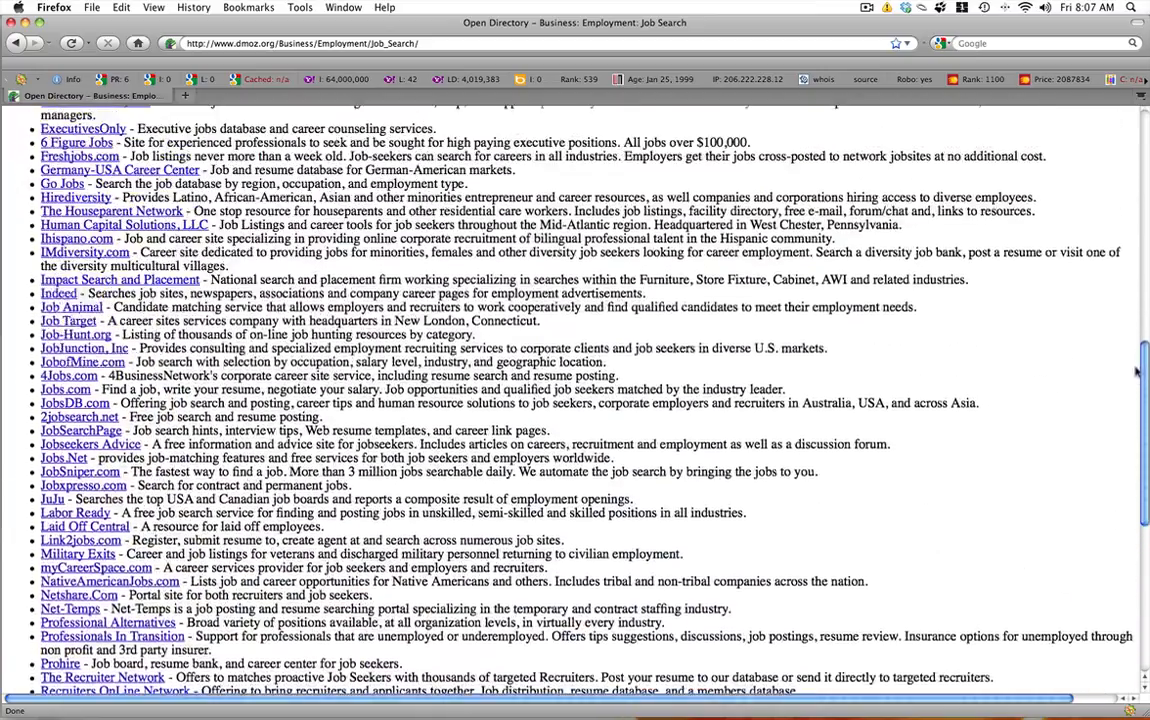
{"action": "left_click_drag", "start_coordinate": [1138, 430], "coordinate": [1133, 222]}
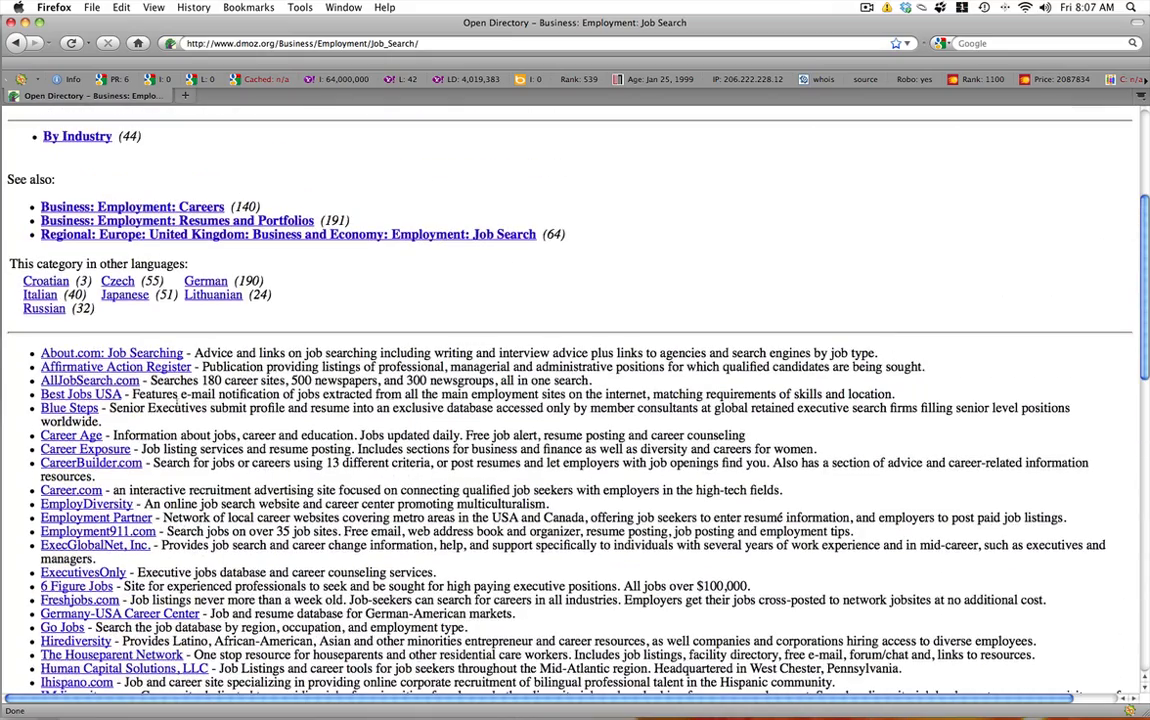
{"action": "scroll", "coordinate": [160, 385], "scroll_direction": "down", "scroll_amount": 5}
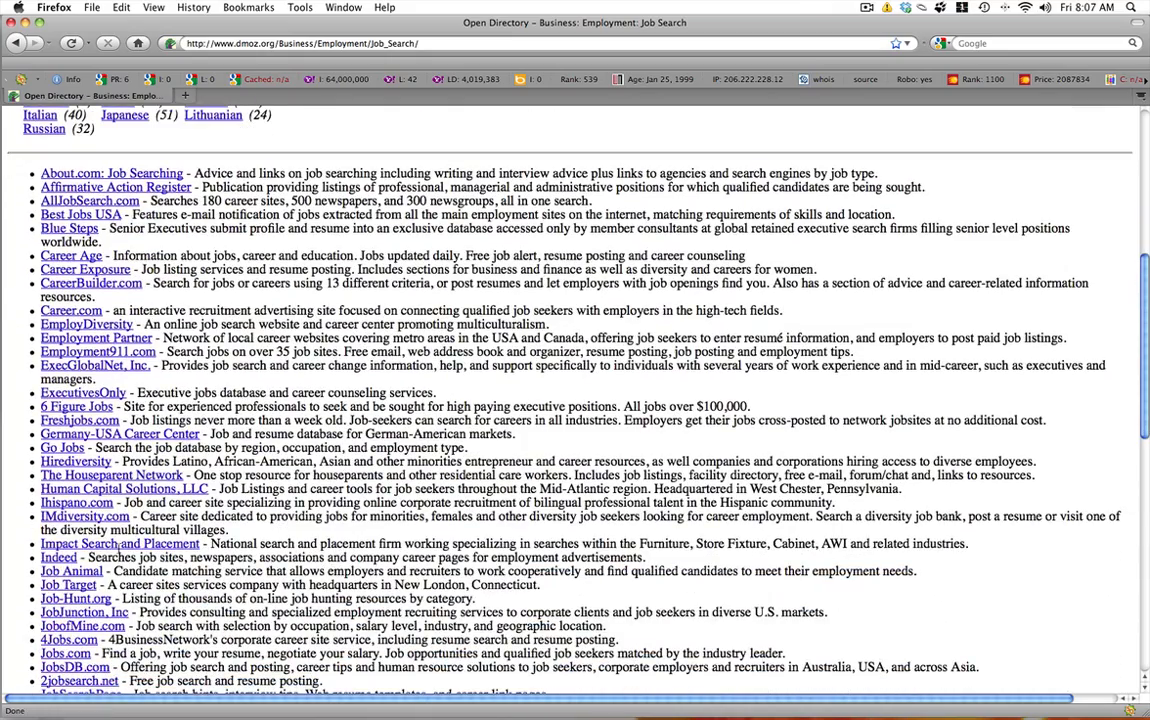
{"action": "triple_click", "coordinate": [87, 557]}
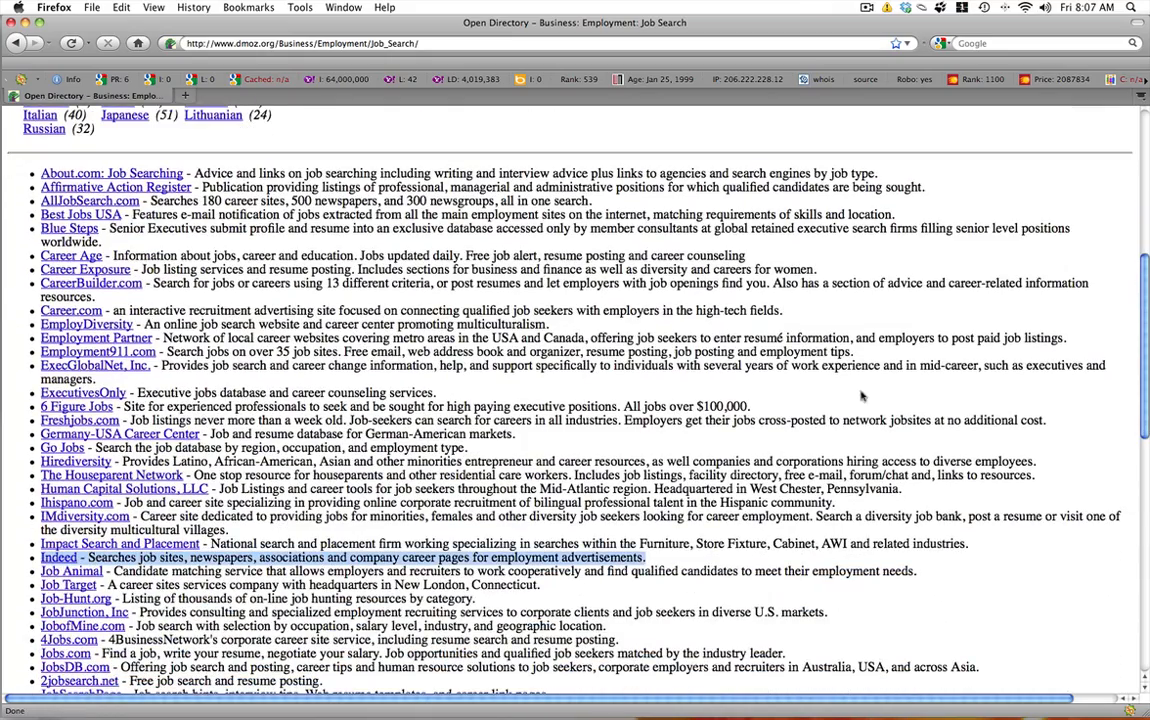
{"action": "scroll", "coordinate": [575, 400], "scroll_direction": "down", "scroll_amount": 8}
{"action": "scroll", "coordinate": [575, 400], "scroll_direction": "down", "scroll_amount": 4}
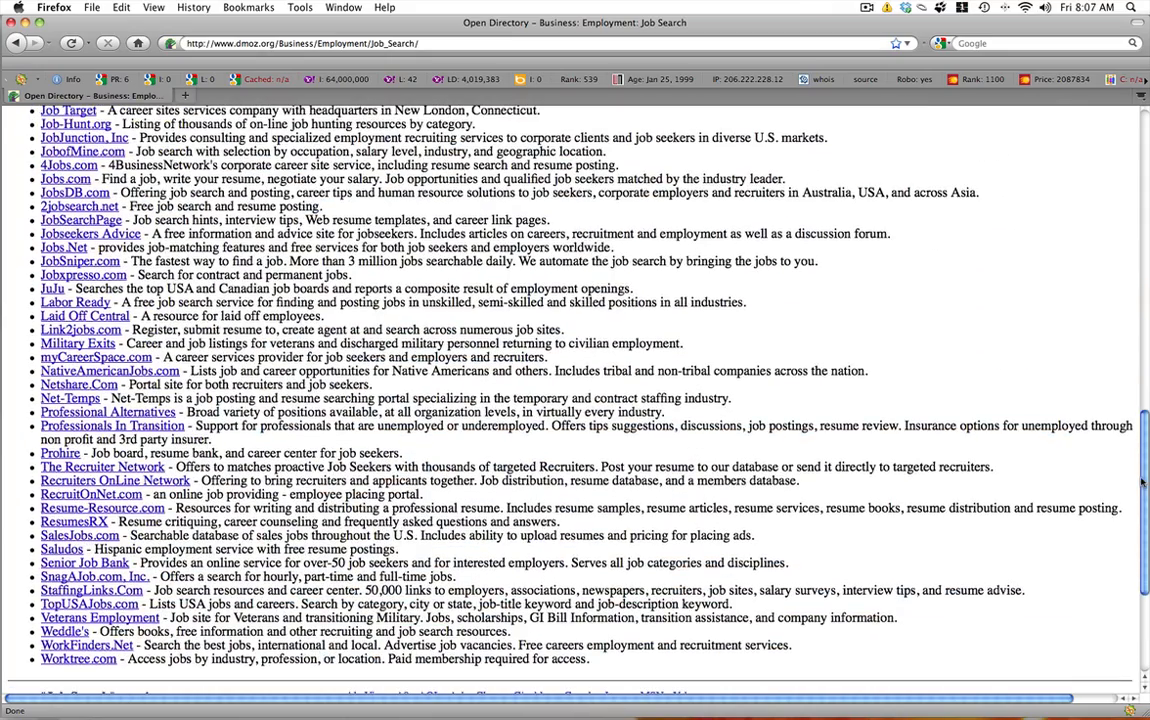
{"action": "scroll", "coordinate": [353, 408], "scroll_direction": "up", "scroll_amount": 4}
{"action": "scroll", "coordinate": [353, 408], "scroll_direction": "up", "scroll_amount": 3}
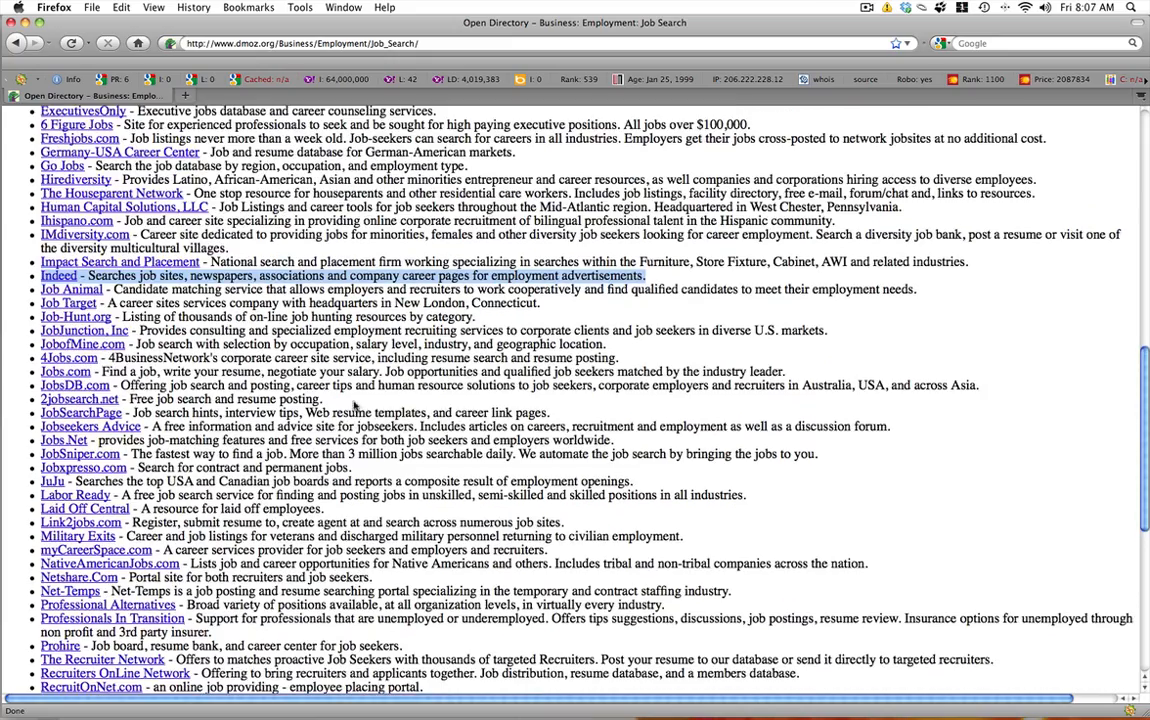
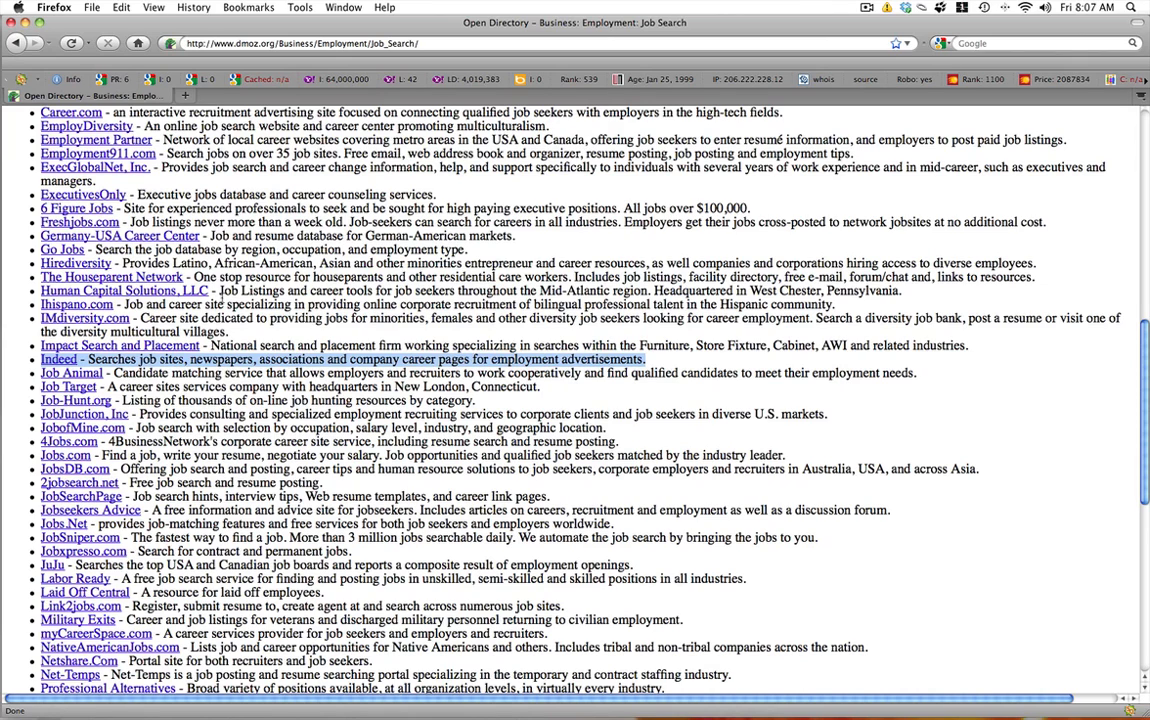
Start the DMOZ site suggestion form for the Business: Employment: Job Search category
{"action": "left_click_drag", "start_coordinate": [218, 290], "coordinate": [902, 293]}
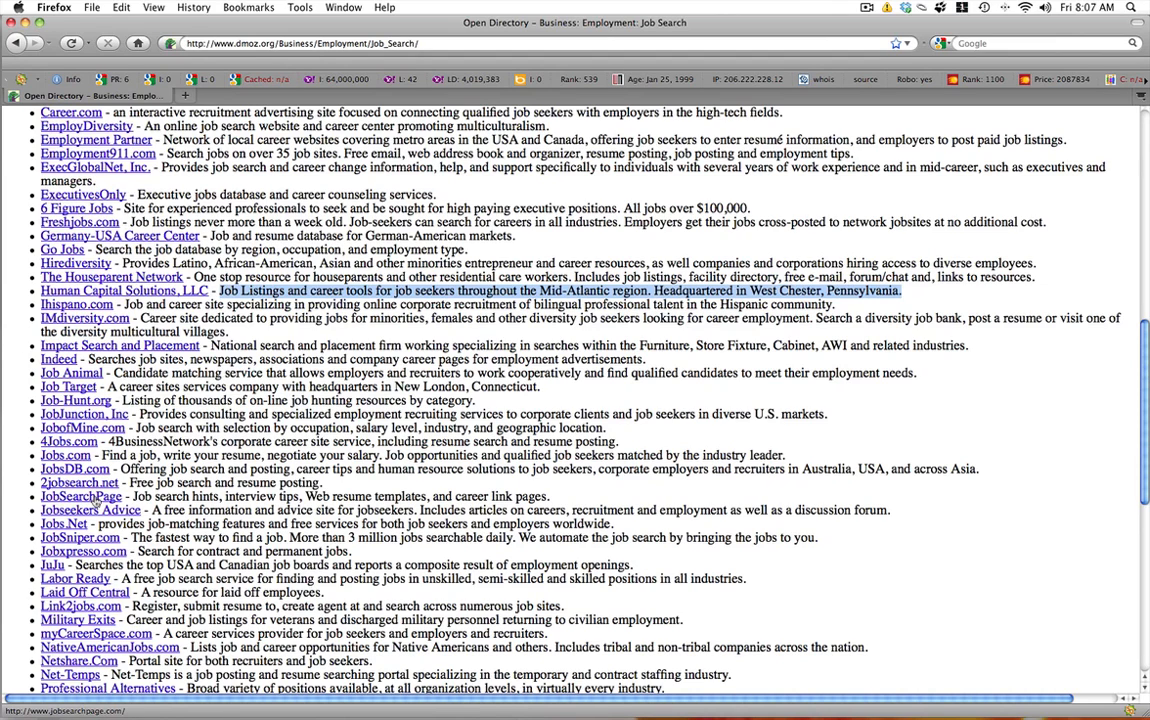
{"action": "left_click", "coordinate": [383, 488]}
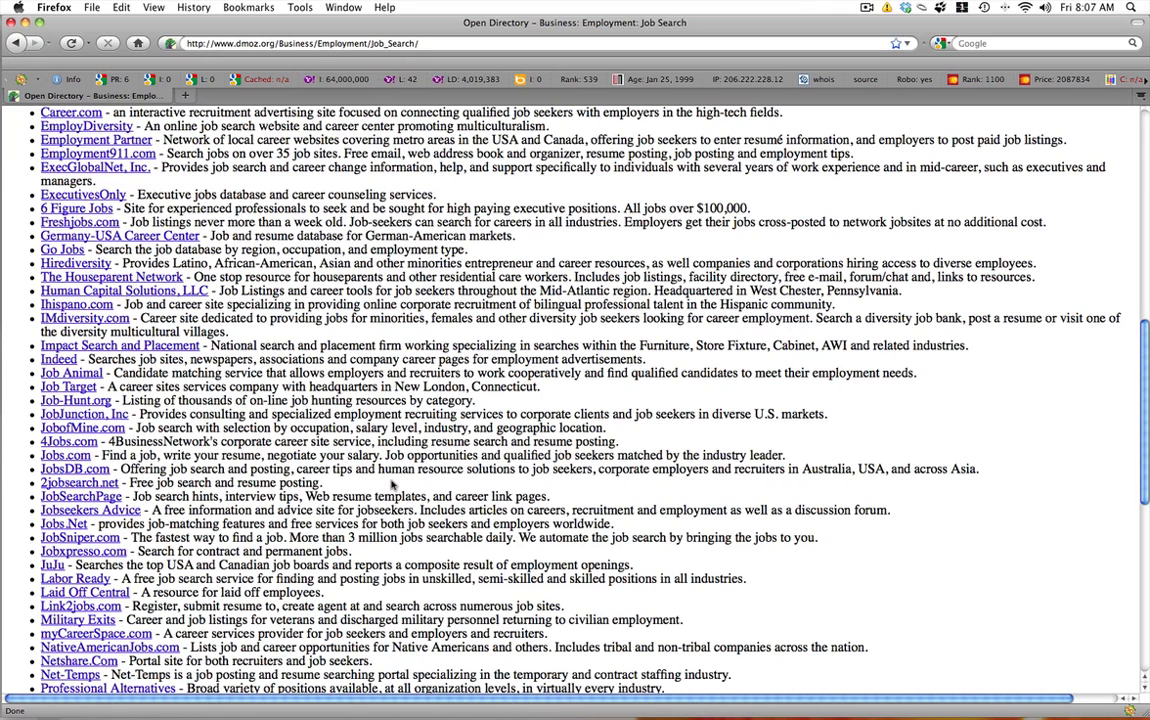
{"action": "scroll", "coordinate": [551, 483], "scroll_direction": "up", "scroll_amount": 10}
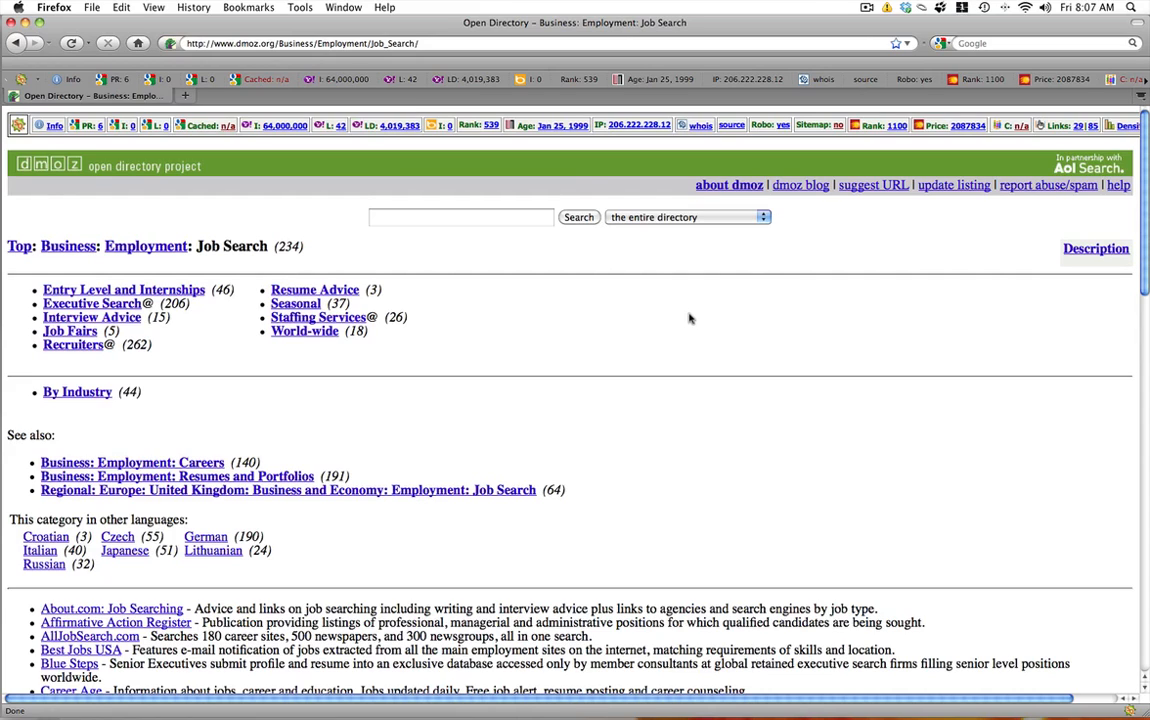
{"action": "left_click", "coordinate": [870, 186]}
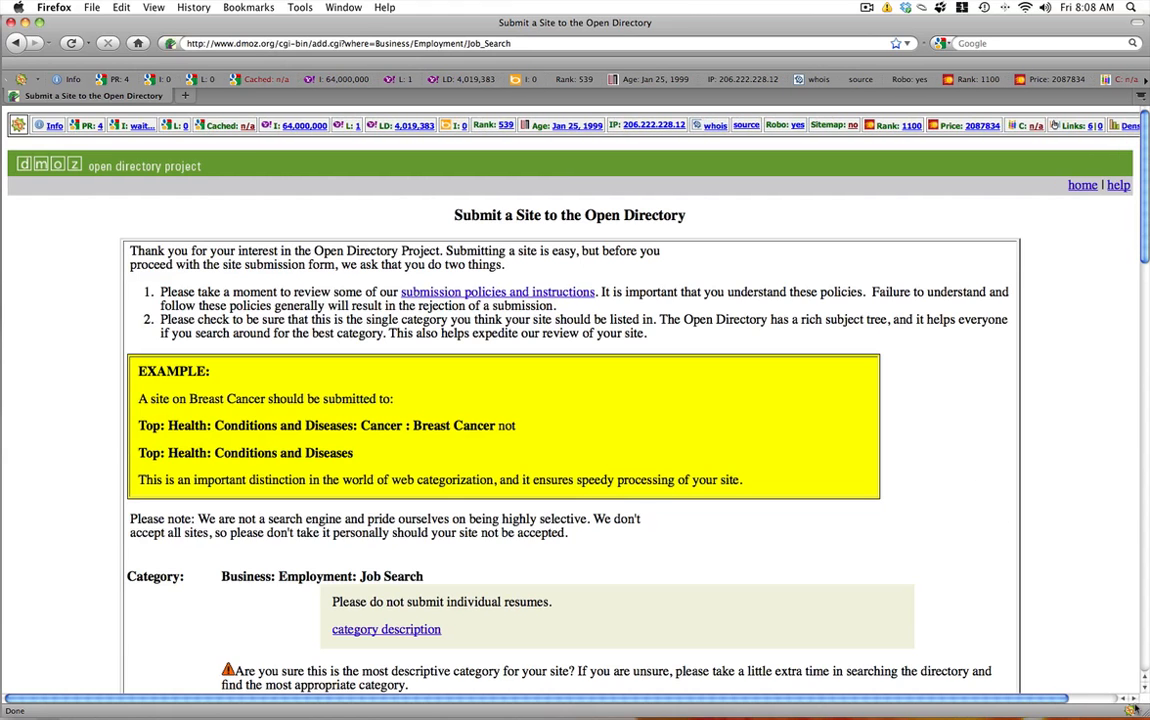
{"action": "left_click_drag", "start_coordinate": [1143, 712], "coordinate": [1015, 706]}
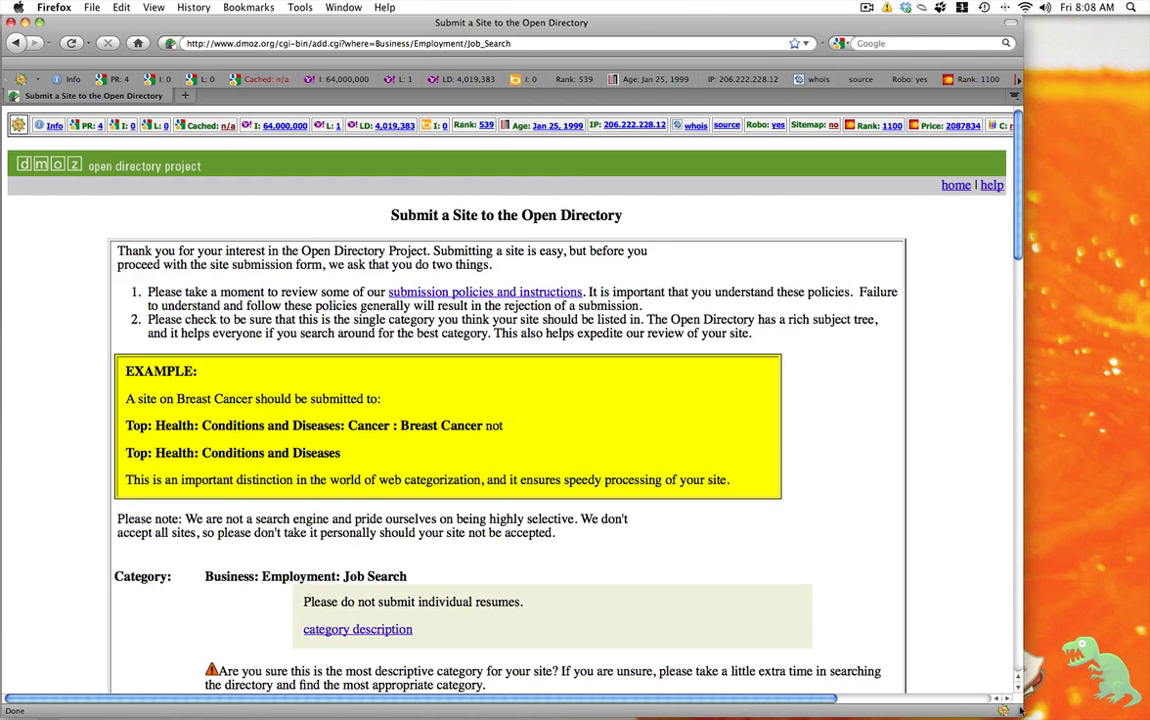
{"action": "left_click_drag", "start_coordinate": [1020, 708], "coordinate": [1146, 708]}
{"action": "scroll", "coordinate": [1030, 180], "scroll_direction": "down", "scroll_amount": 2}
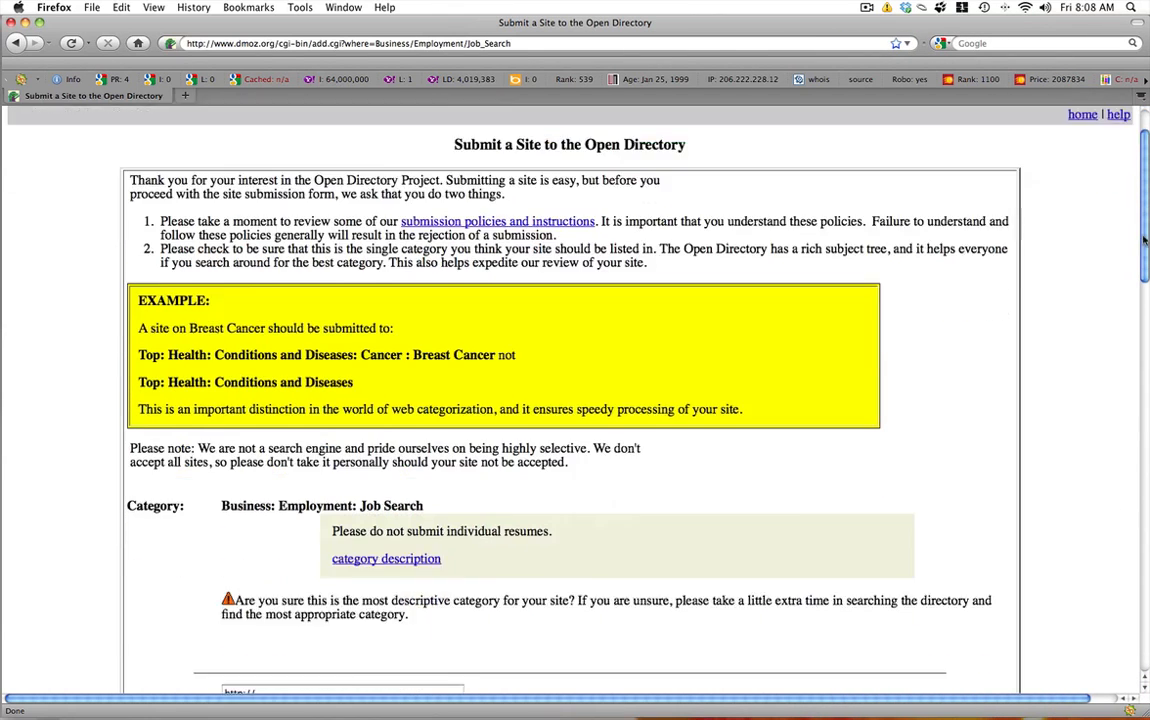
{"action": "scroll", "coordinate": [1030, 300], "scroll_direction": "down", "scroll_amount": 4}
{"action": "scroll", "coordinate": [600, 350], "scroll_direction": "down", "scroll_amount": 2}
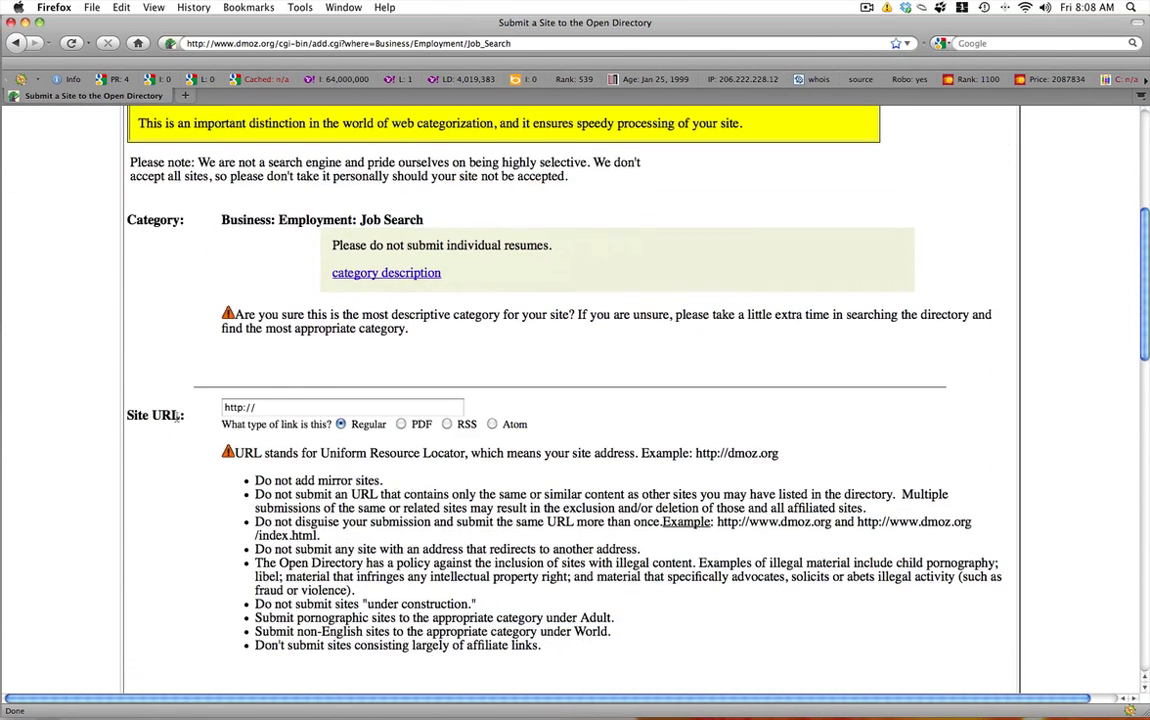
{"action": "left_click_drag", "start_coordinate": [185, 418], "coordinate": [120, 415]}
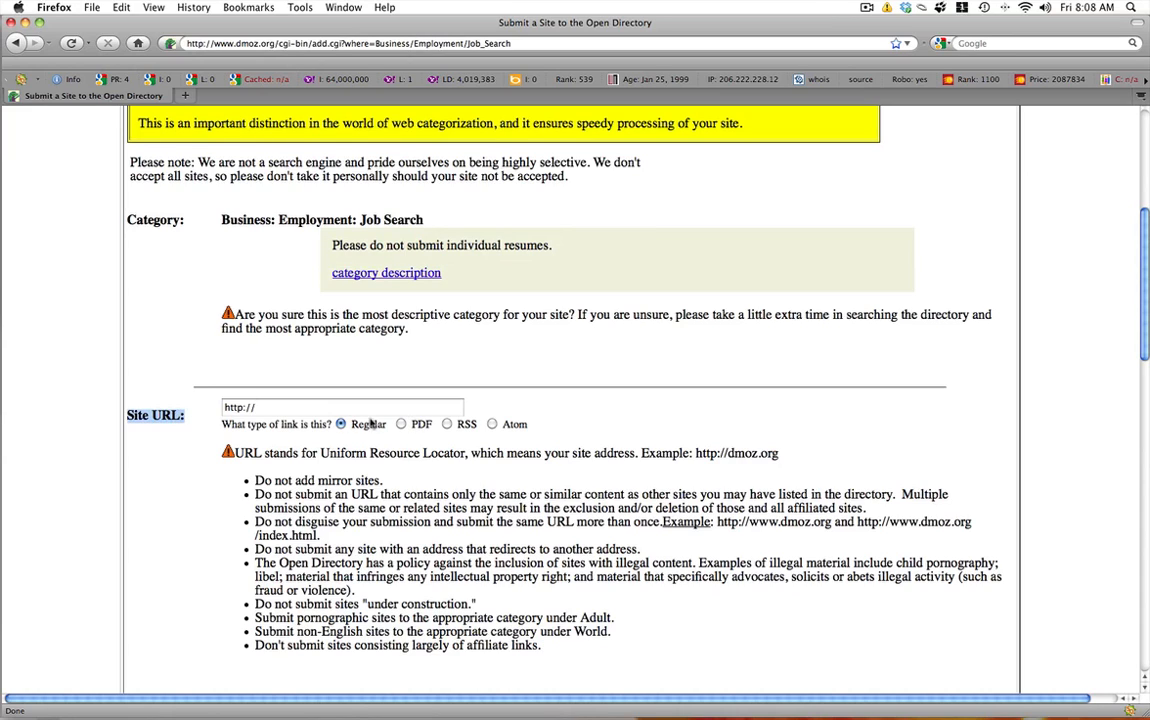
{"action": "left_click", "coordinate": [278, 408]}
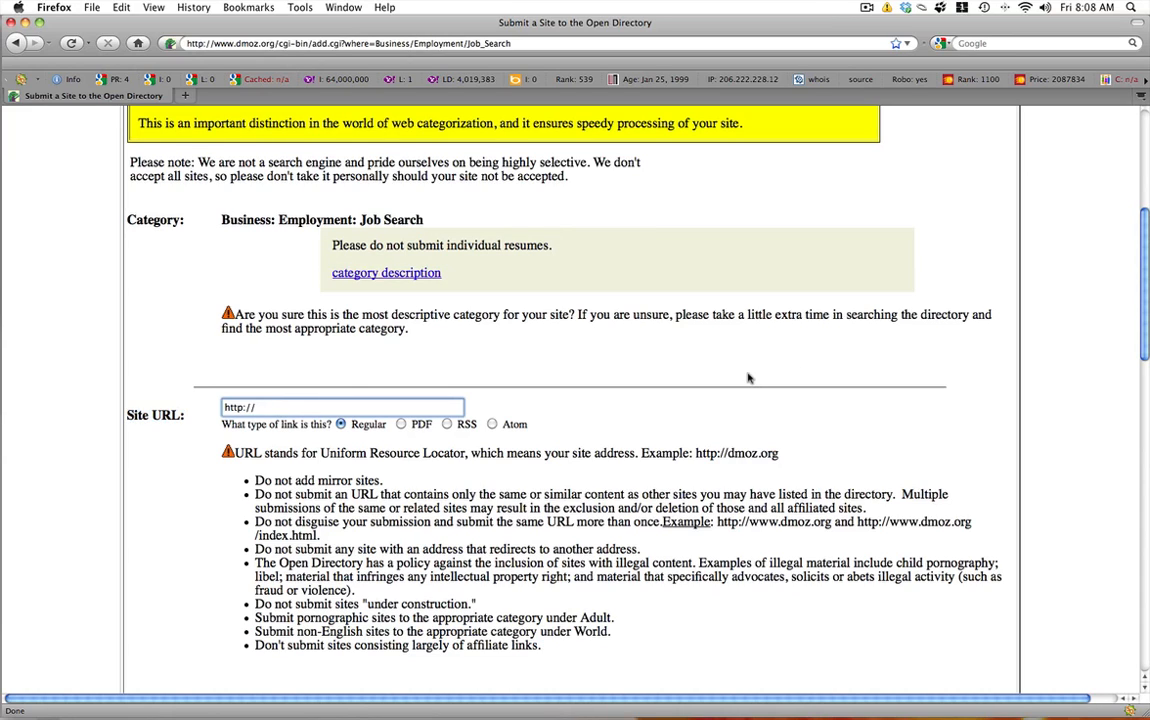
{"action": "type", "text": "www."}
{"action": "type", "text": "orangesly"}
{"action": "type", "text": "ce.com"}
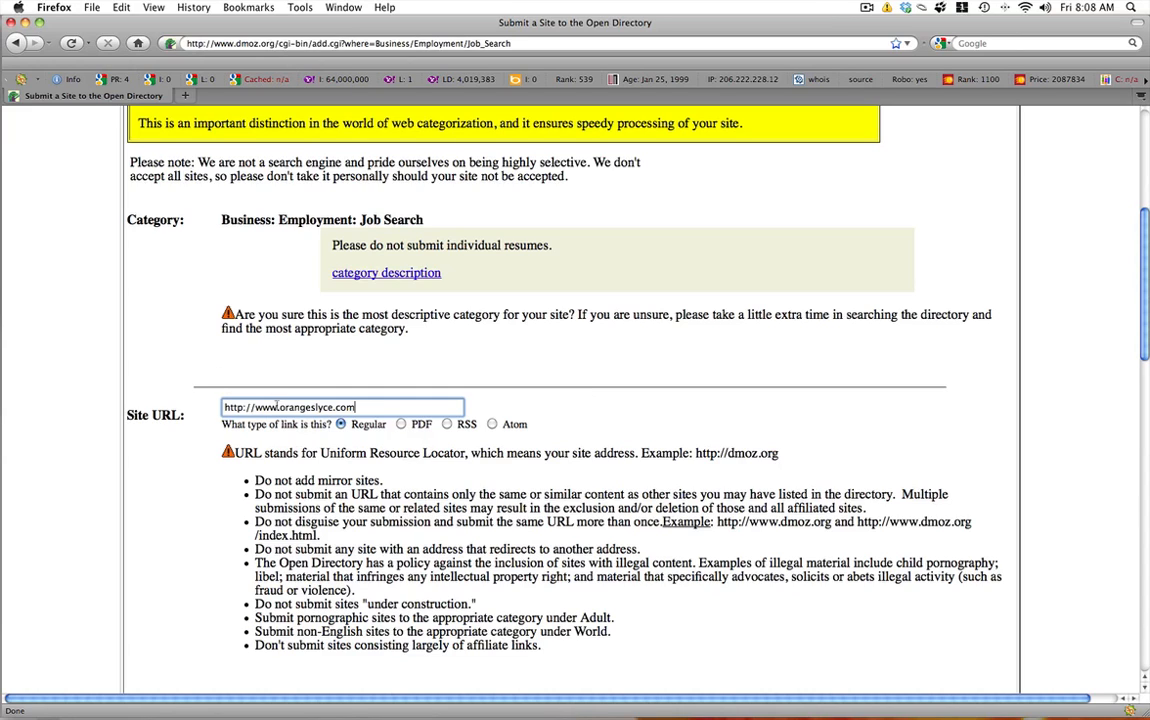
{"action": "triple_click", "coordinate": [268, 407]}
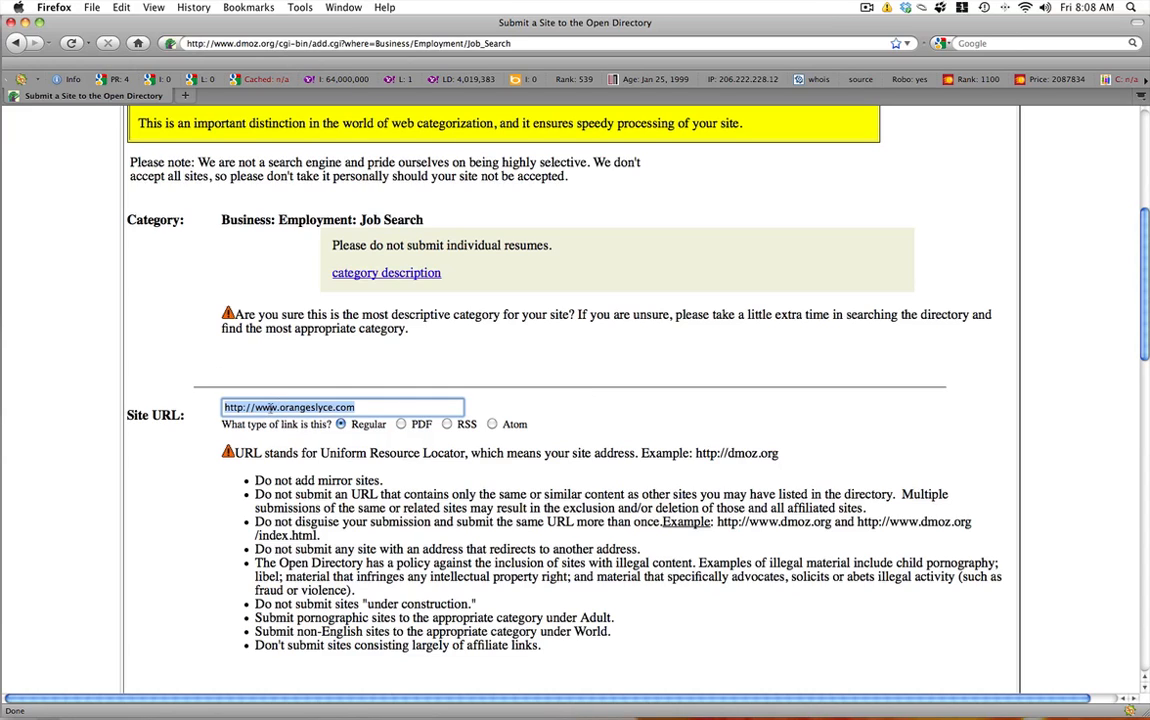
{"action": "double_click", "coordinate": [268, 407]}
{"action": "left_click", "coordinate": [279, 407]}
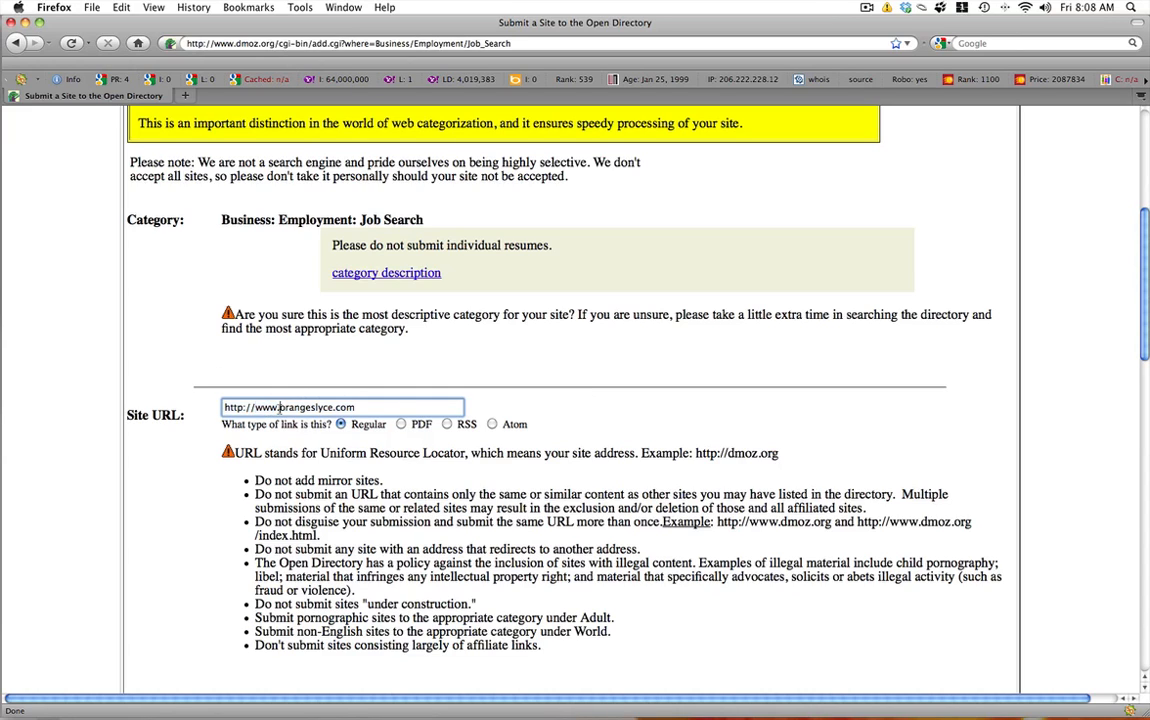
{"action": "key", "text": "BackSpace"}
{"action": "key", "text": "BackSpace"}
{"action": "key", "text": "BackSpace"}
{"action": "double_click", "coordinate": [292, 407]}
{"action": "left_click", "coordinate": [253, 407]}
{"action": "type", "text": "www."}
{"action": "left_click", "coordinate": [604, 381]}
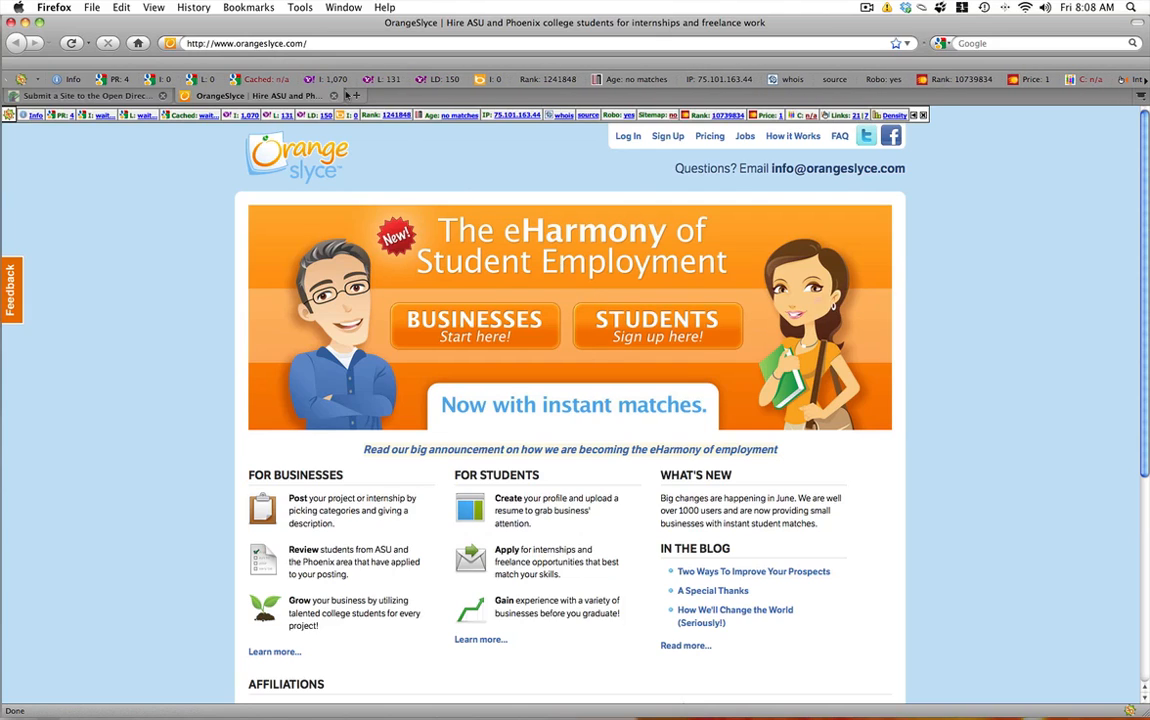
{"action": "left_click", "coordinate": [240, 44]}
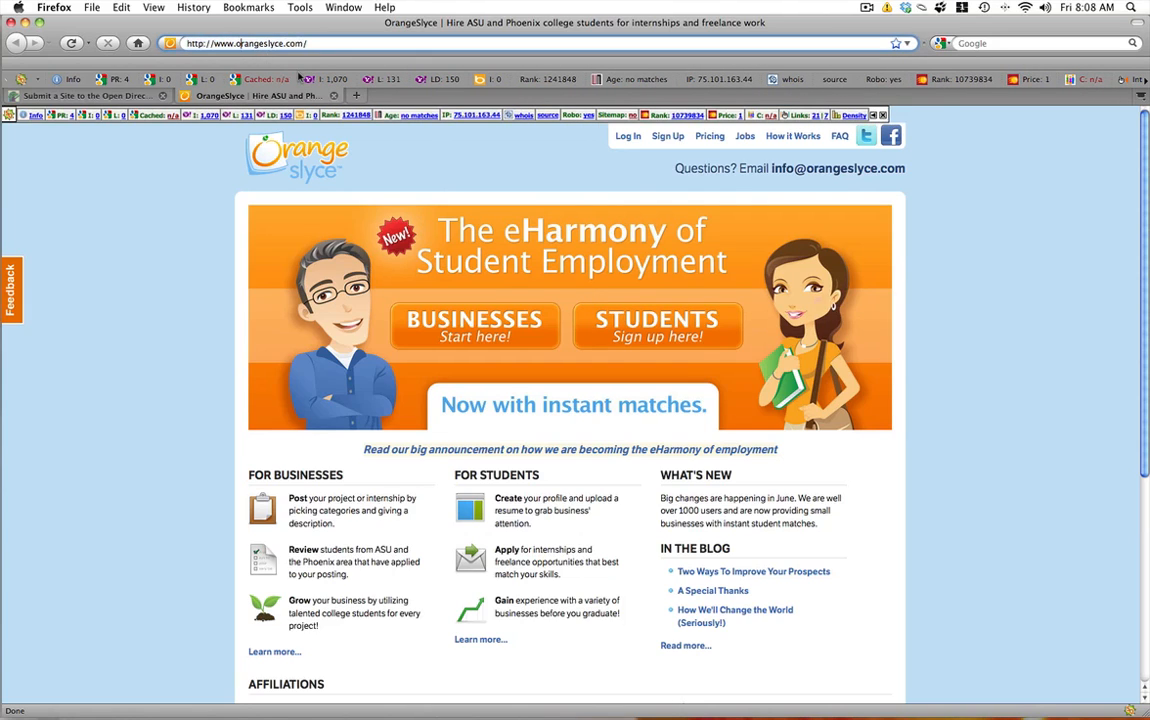
{"action": "key", "text": "BackSpace"}
{"action": "key", "text": "BackSpace"}
{"action": "key", "text": "BackSpace"}
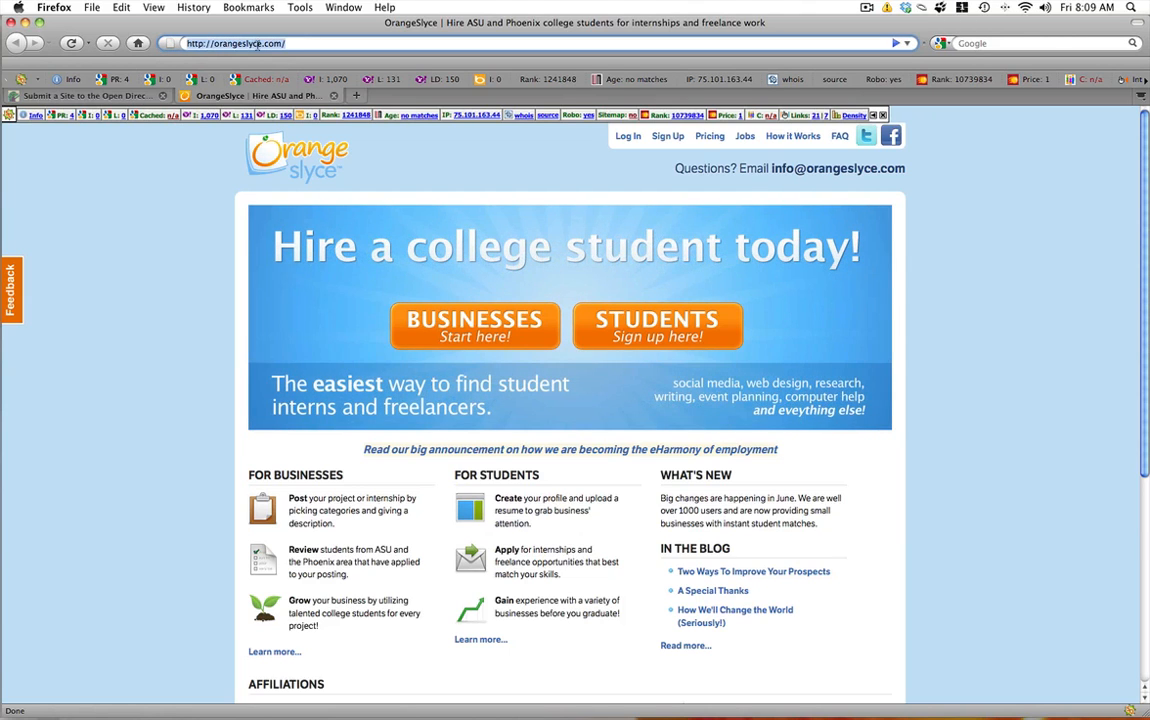
Return to the Submit a Site form's Title and Site Description fields, checking the OrangeSlyce tab for reference
{"action": "left_click", "coordinate": [90, 95]}
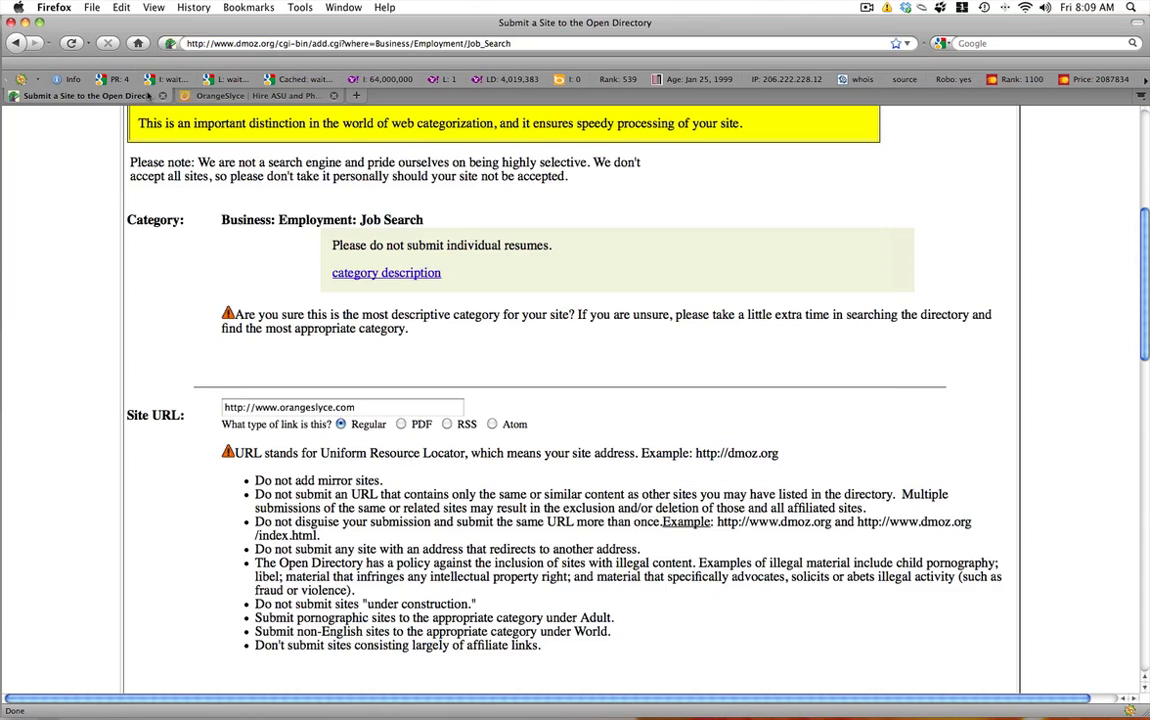
{"action": "scroll", "coordinate": [675, 437], "scroll_direction": "down", "scroll_amount": 5}
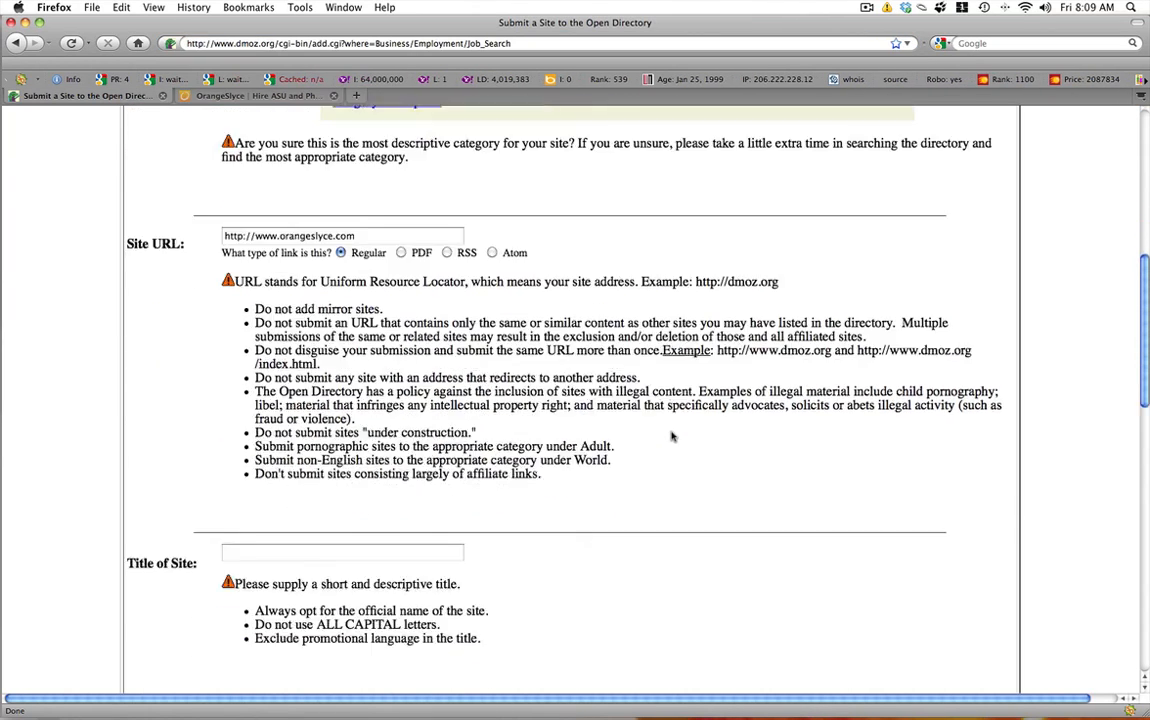
{"action": "scroll", "coordinate": [675, 437], "scroll_direction": "down", "scroll_amount": 5}
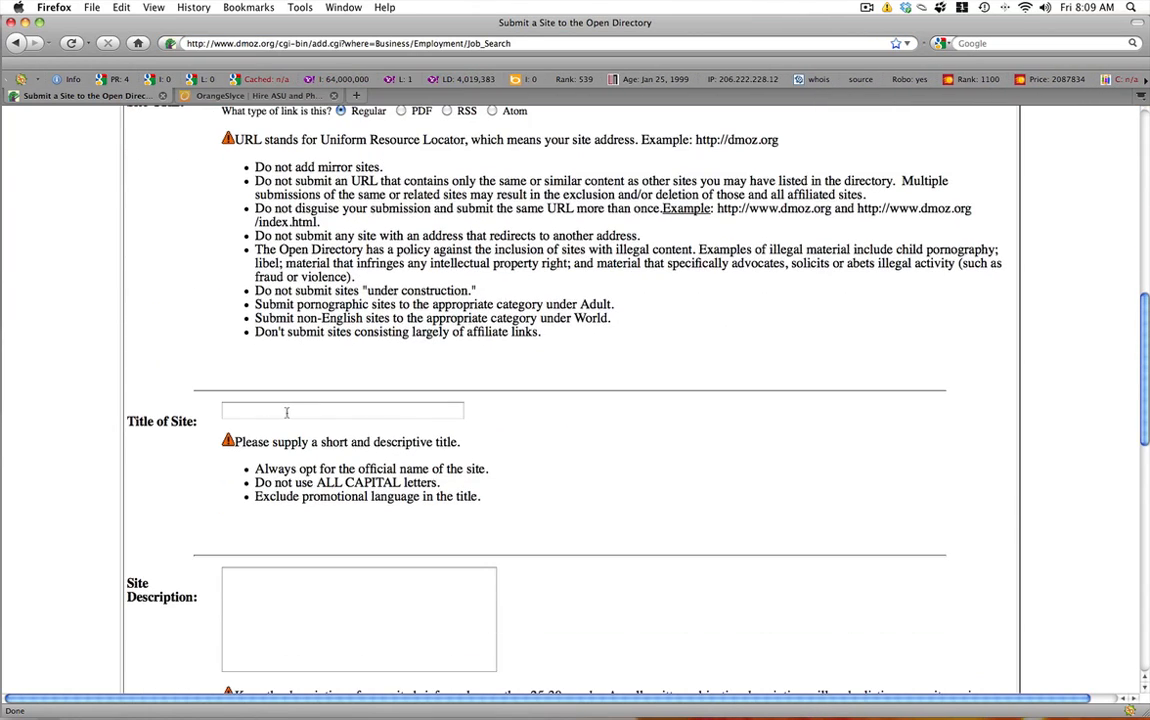
{"action": "left_click", "coordinate": [257, 410]}
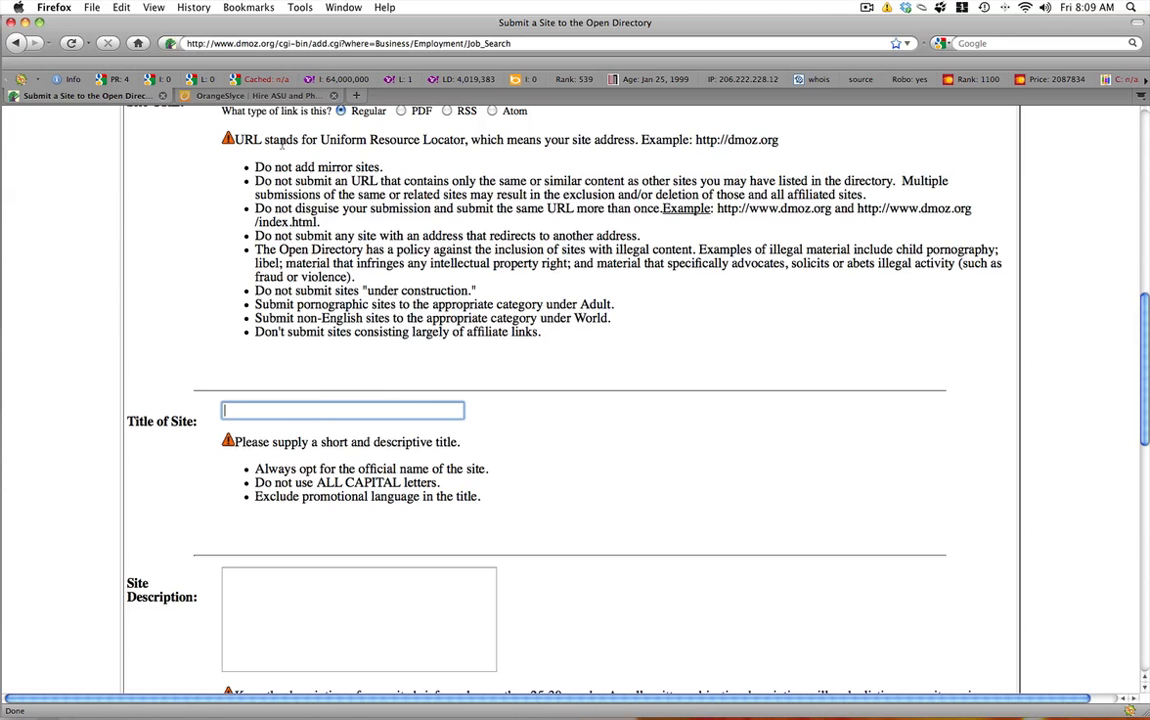
{"action": "left_click", "coordinate": [250, 95]}
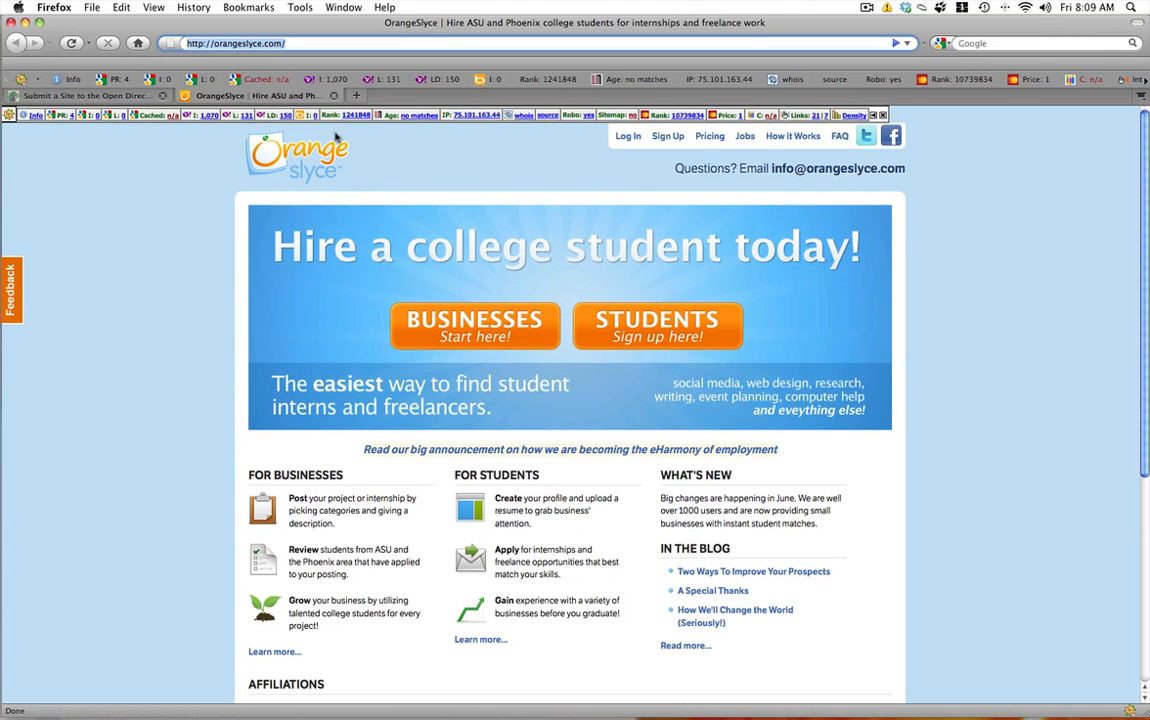
{"action": "left_click", "coordinate": [85, 95]}
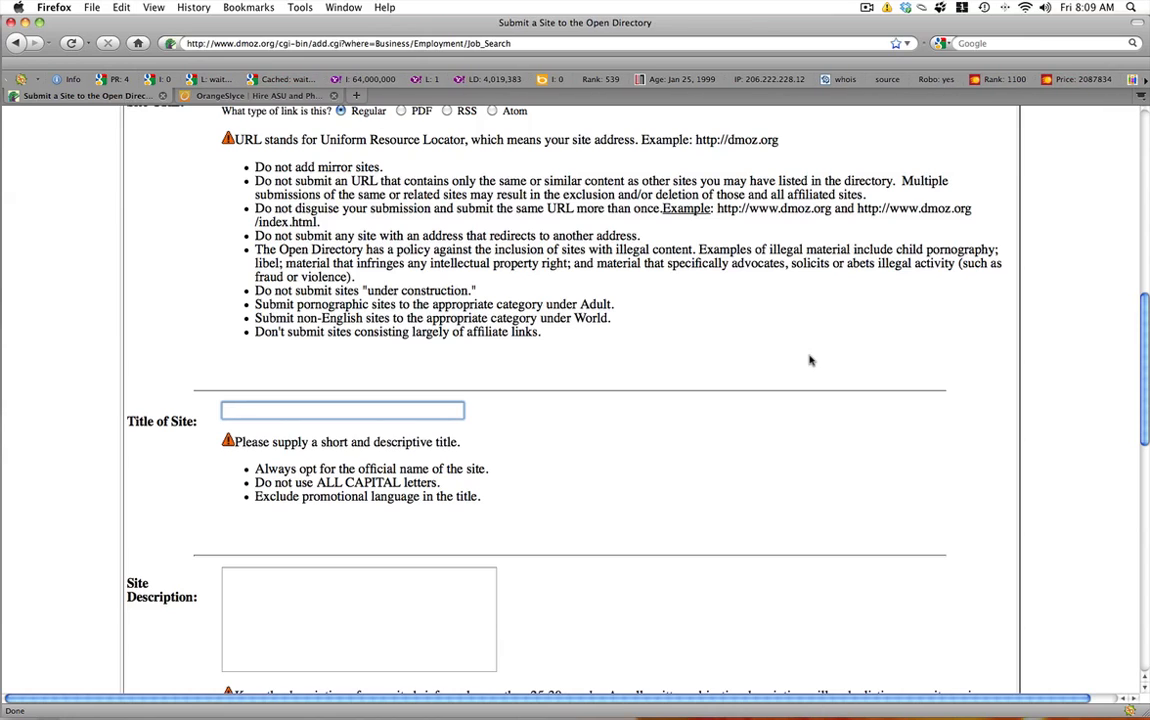
{"action": "scroll", "coordinate": [680, 370], "scroll_direction": "down", "scroll_amount": 4}
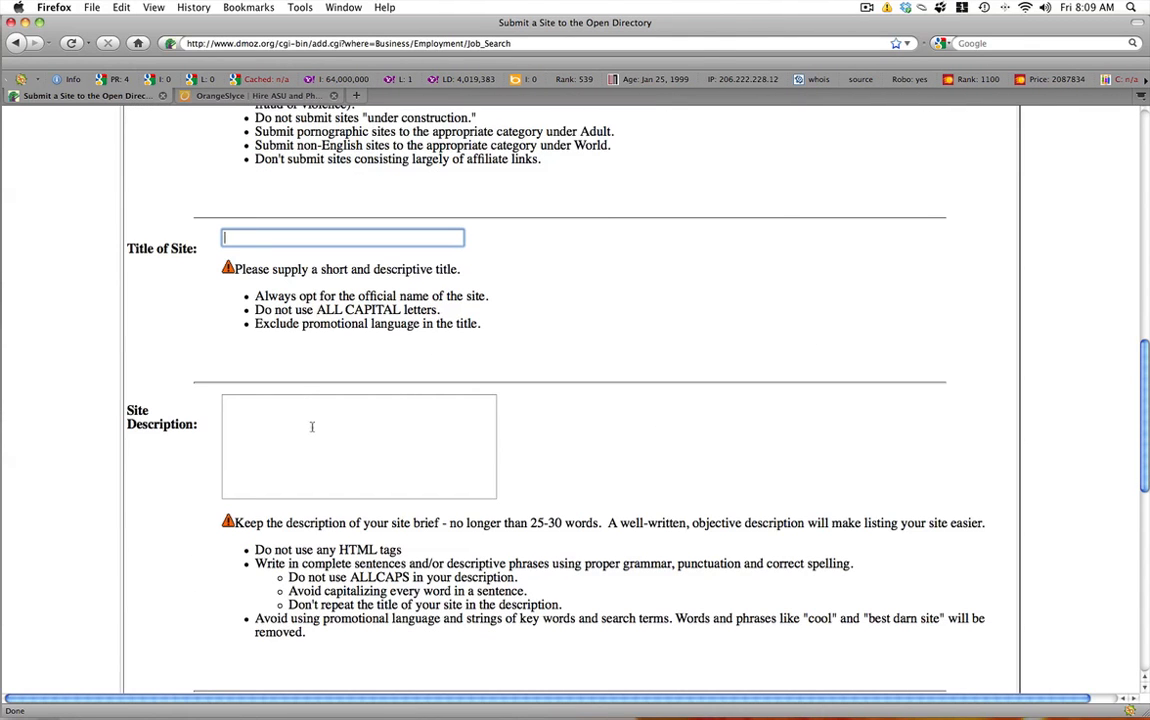
{"action": "left_click", "coordinate": [266, 445]}
{"action": "scroll", "coordinate": [180, 390], "scroll_direction": "down", "scroll_amount": 2}
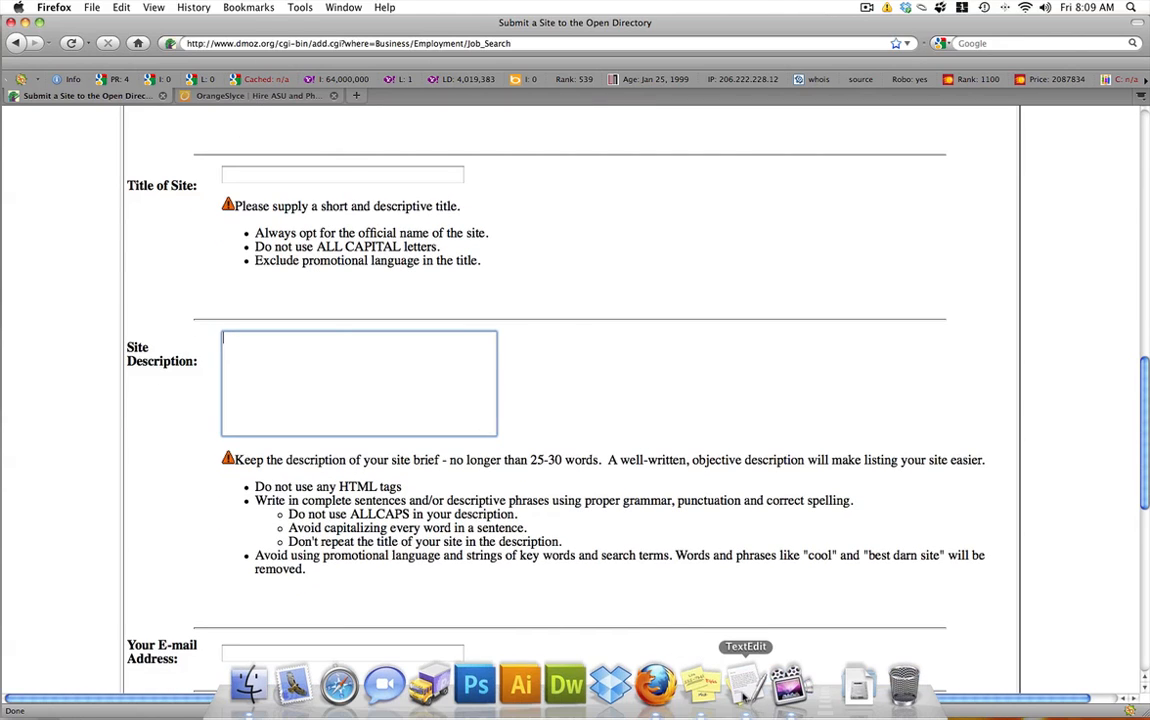
Copy the full OrangeSlyce site description from the TextEdit directory notes and return to the form
{"action": "left_click", "coordinate": [745, 688]}
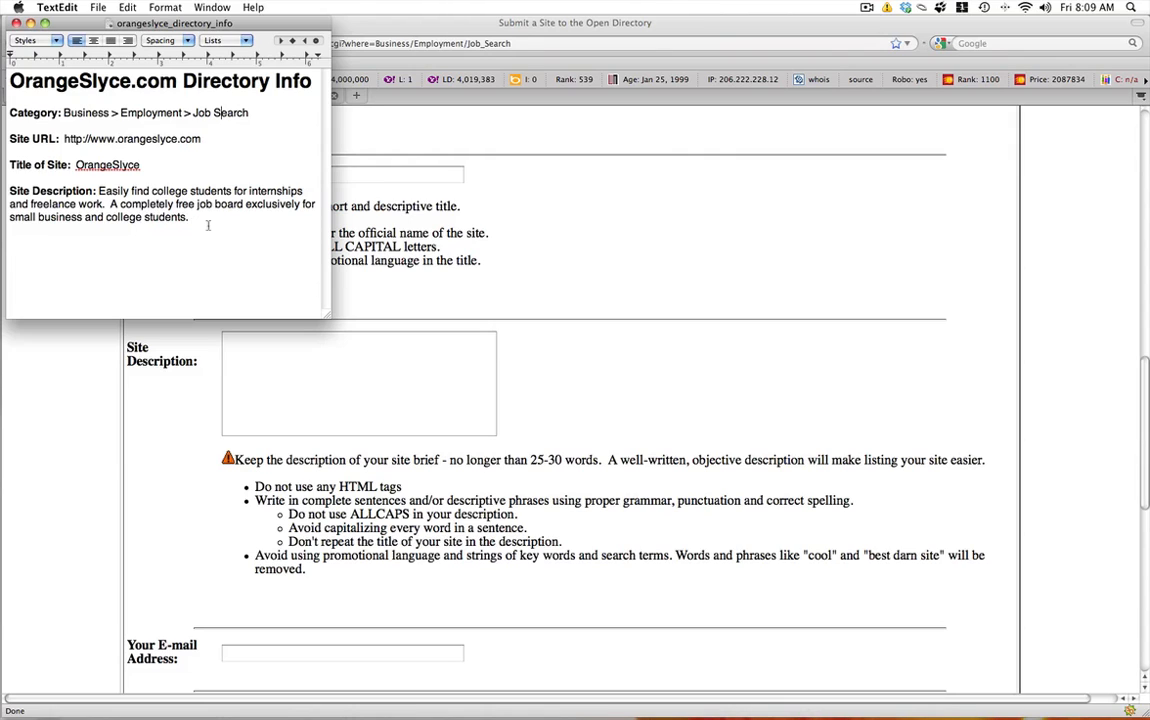
{"action": "left_click_drag", "start_coordinate": [190, 220], "coordinate": [120, 204]}
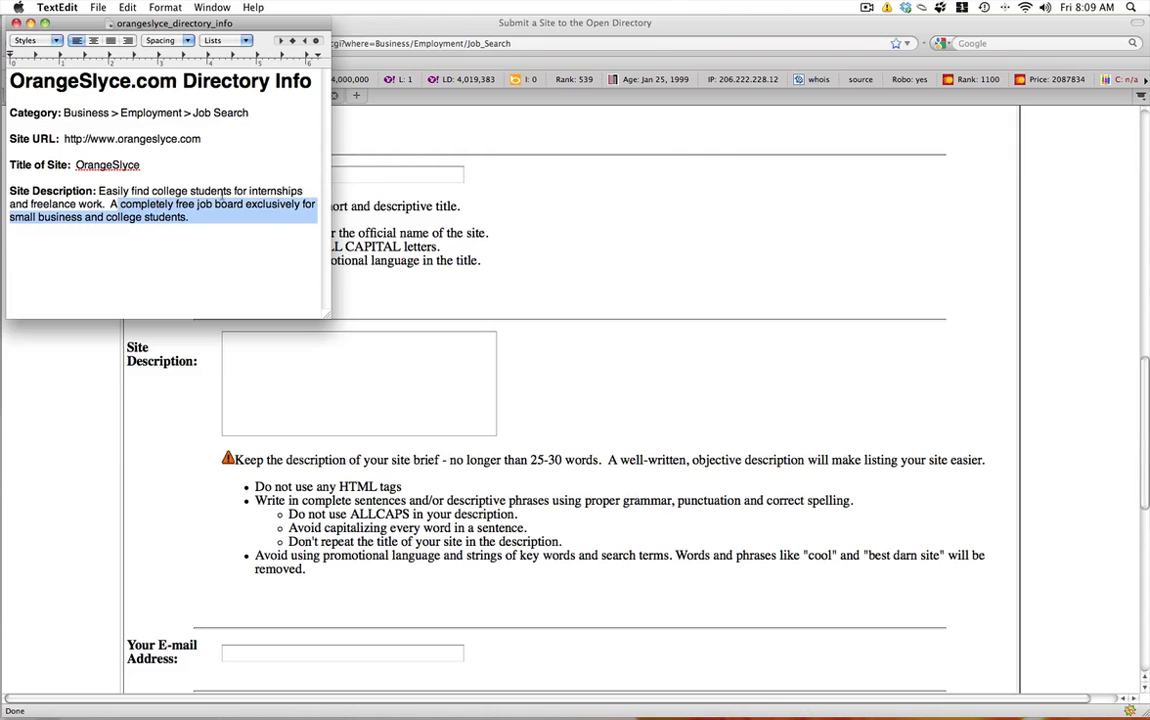
{"action": "left_click", "coordinate": [120, 204]}
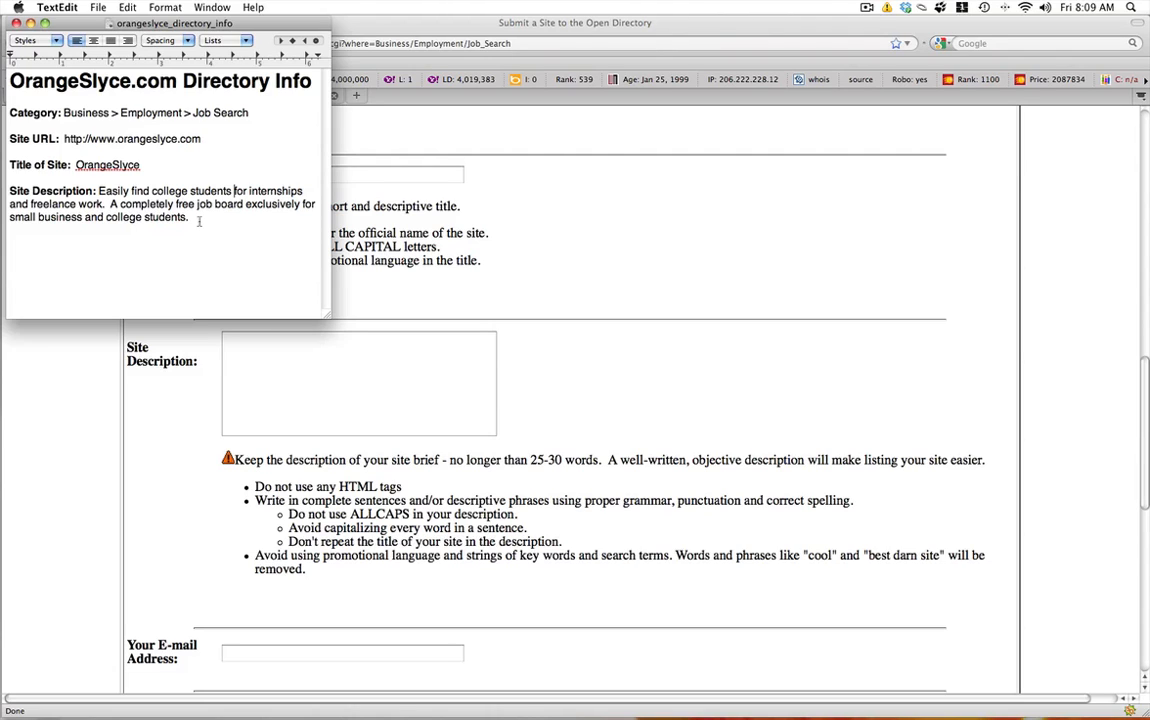
{"action": "left_click_drag", "start_coordinate": [195, 221], "coordinate": [99, 190]}
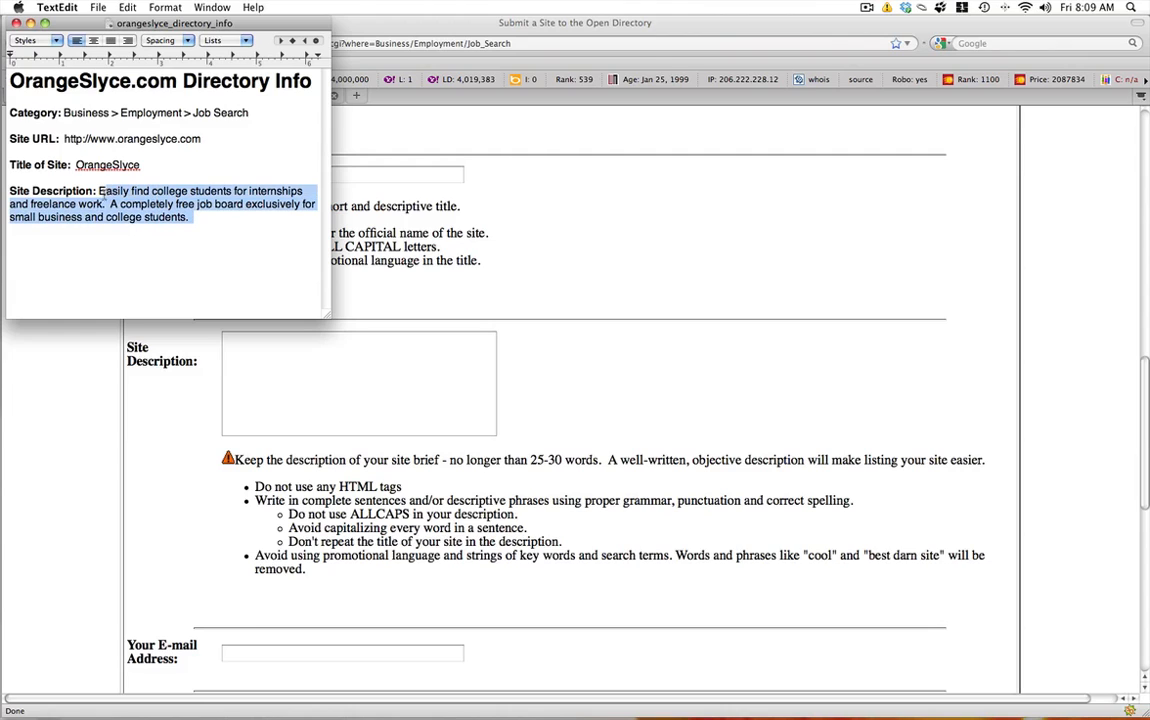
{"action": "key", "text": "super+c"}
{"action": "left_click", "coordinate": [340, 360]}
Paste the OrangeSlyce blurb into Site Description and go back to the Job Search category page
{"action": "key", "text": "super+v"}
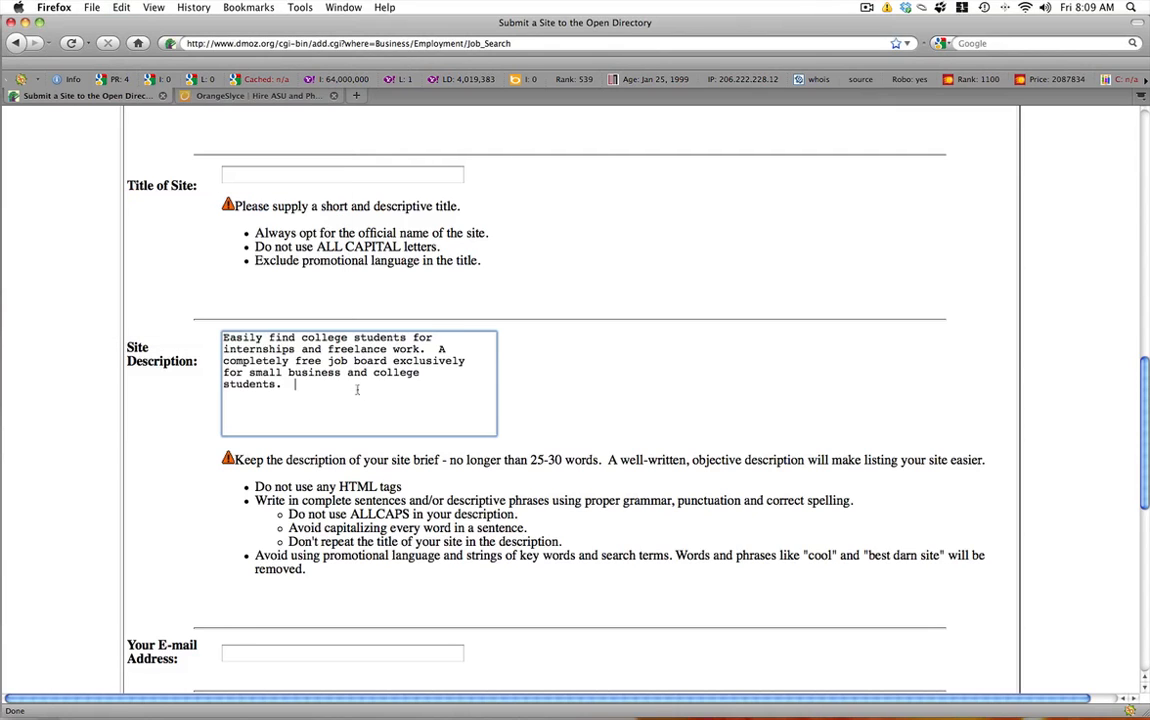
{"action": "left_click", "coordinate": [624, 397]}
{"action": "left_click", "coordinate": [16, 43]}
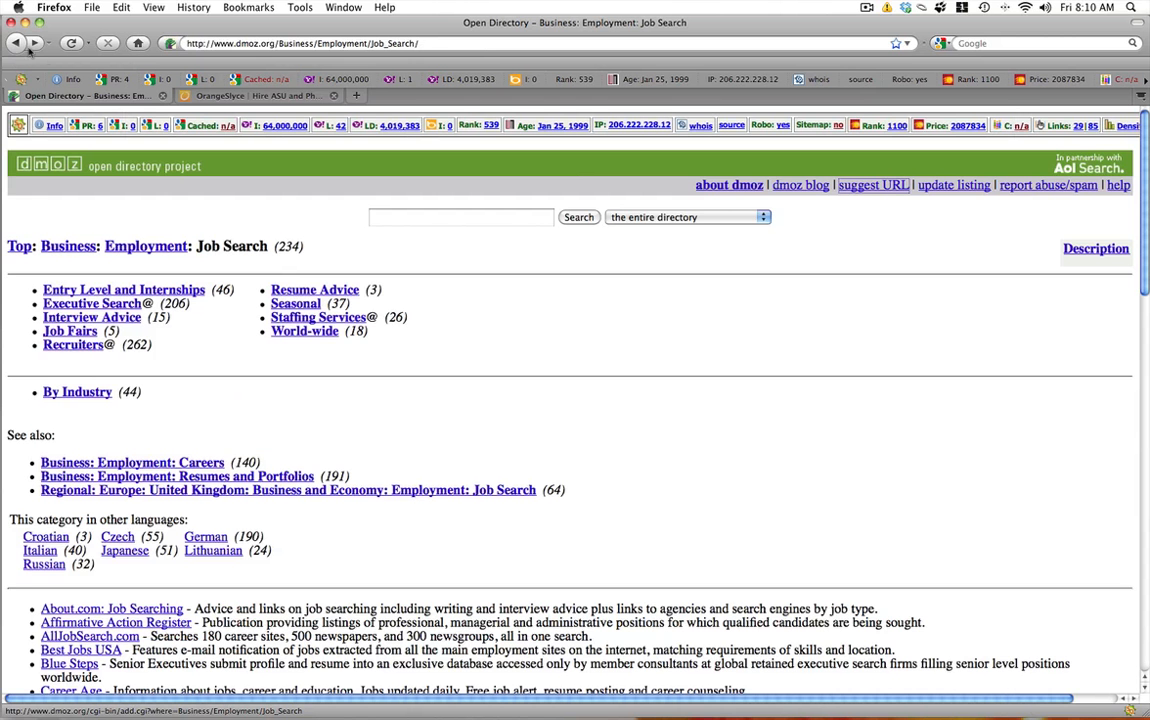
{"action": "scroll", "coordinate": [490, 311], "scroll_direction": "down", "scroll_amount": 5}
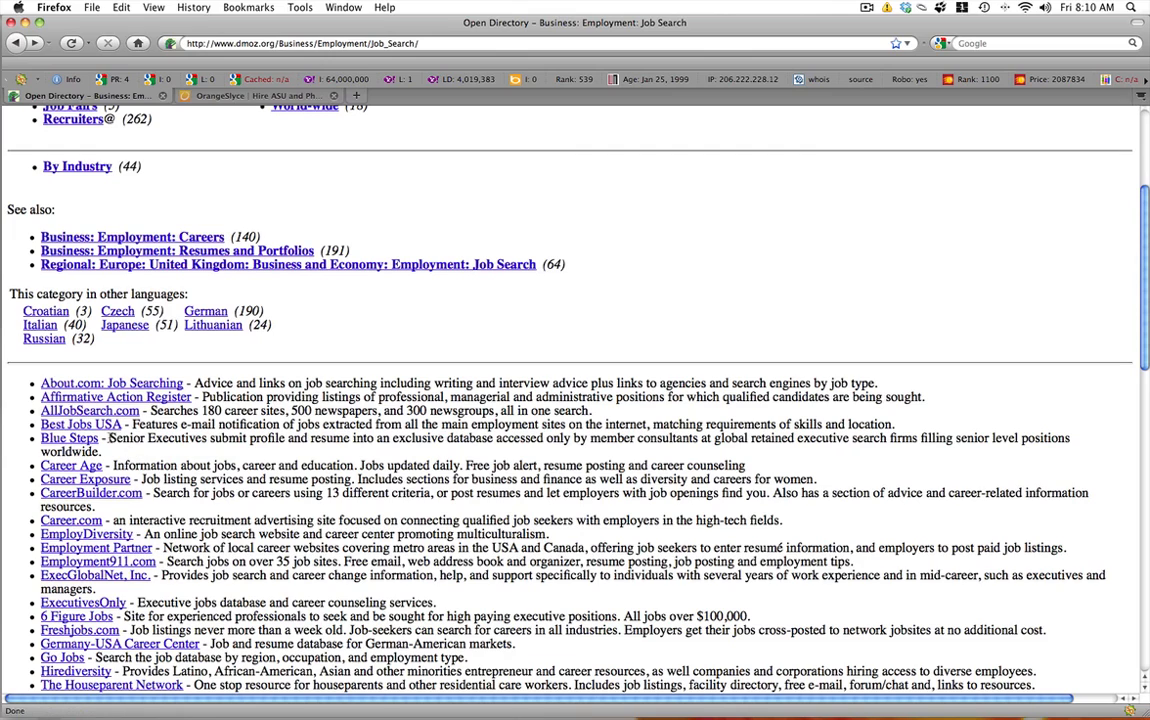
Review the Blue Steps and Resume-Resource.com listing descriptions in the Job Search category
{"action": "left_click_drag", "start_coordinate": [110, 440], "coordinate": [135, 445]}
{"action": "left_click", "coordinate": [112, 440]}
{"action": "left_click_drag", "start_coordinate": [110, 438], "coordinate": [132, 451]}
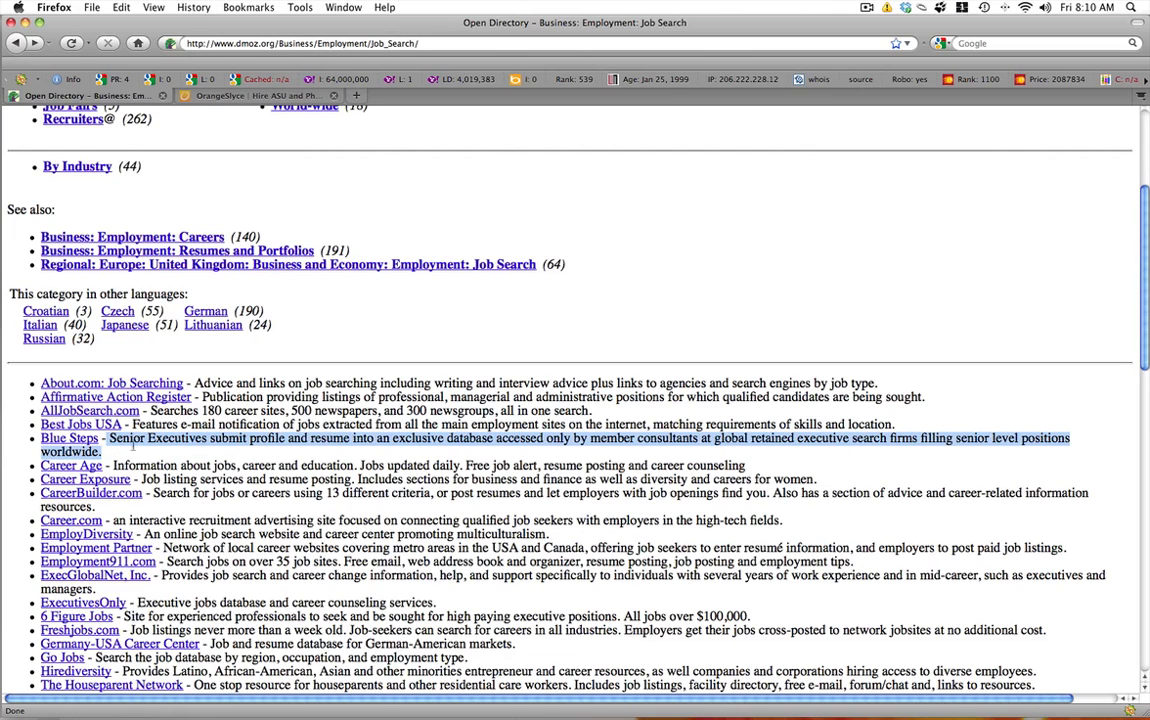
{"action": "left_click", "coordinate": [110, 395]}
{"action": "triple_click", "coordinate": [110, 440]}
{"action": "left_click", "coordinate": [585, 450]}
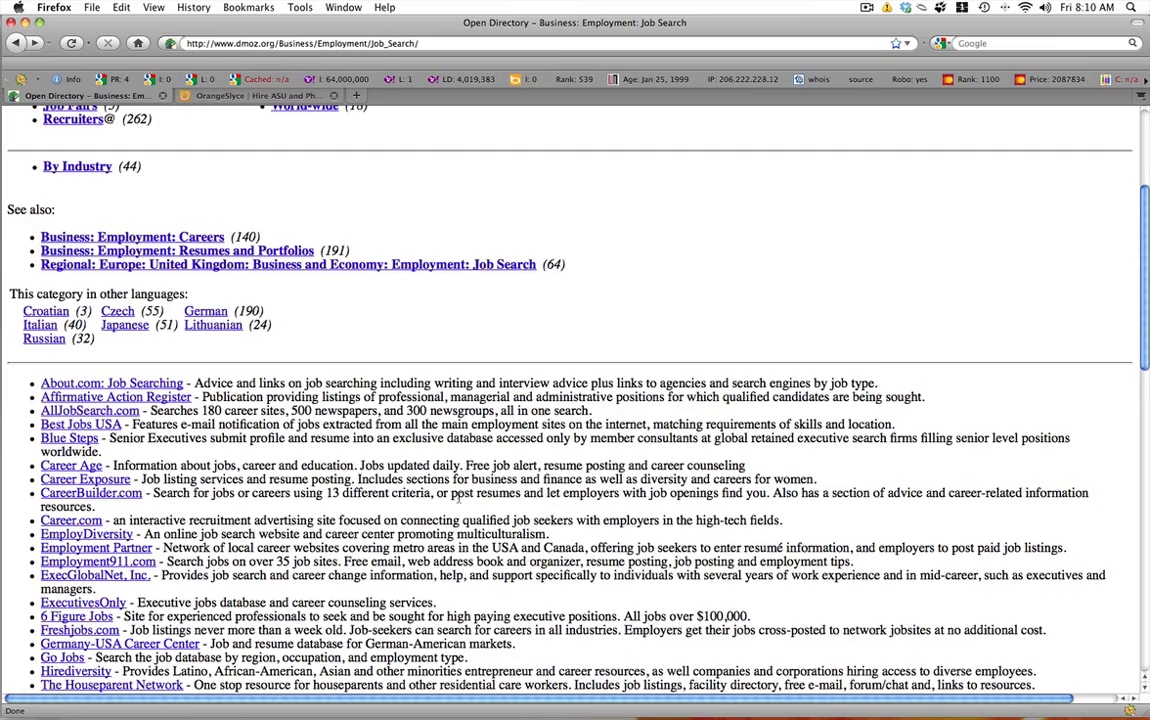
{"action": "scroll", "coordinate": [460, 495], "scroll_direction": "down", "scroll_amount": 3}
{"action": "scroll", "coordinate": [460, 495], "scroll_direction": "down", "scroll_amount": 3}
{"action": "scroll", "coordinate": [460, 495], "scroll_direction": "down", "scroll_amount": 3}
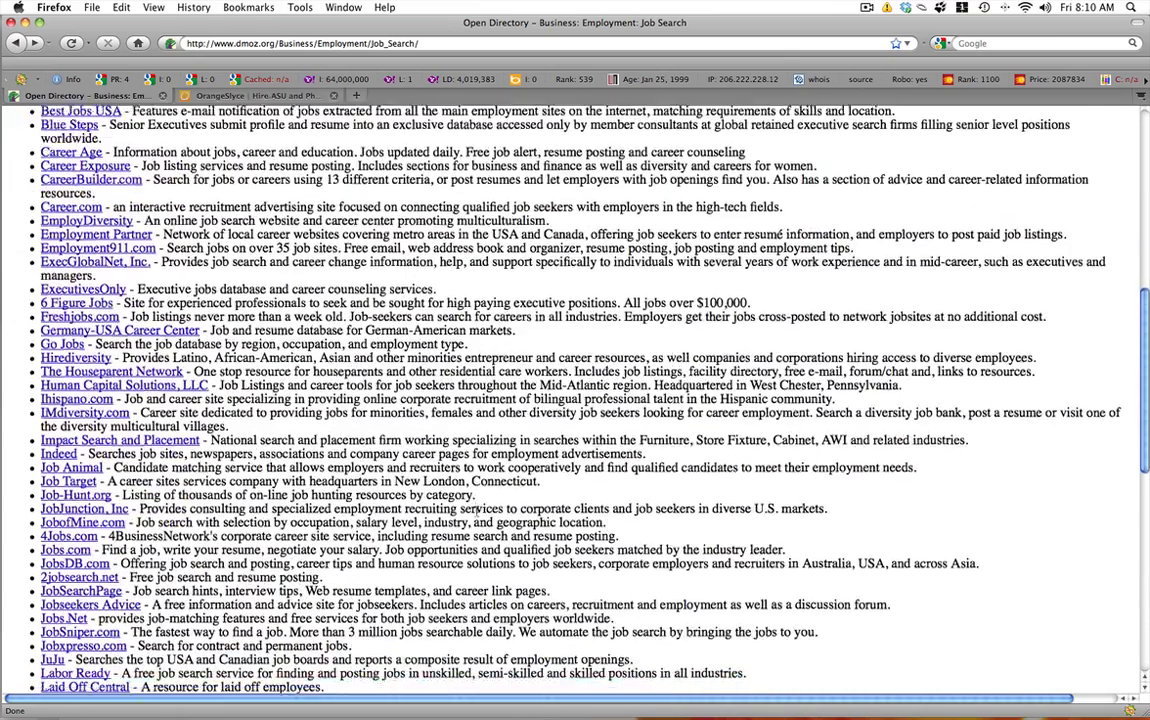
{"action": "scroll", "coordinate": [478, 508], "scroll_direction": "down", "scroll_amount": 4}
{"action": "scroll", "coordinate": [478, 508], "scroll_direction": "down", "scroll_amount": 4}
{"action": "scroll", "coordinate": [478, 508], "scroll_direction": "down", "scroll_amount": 4}
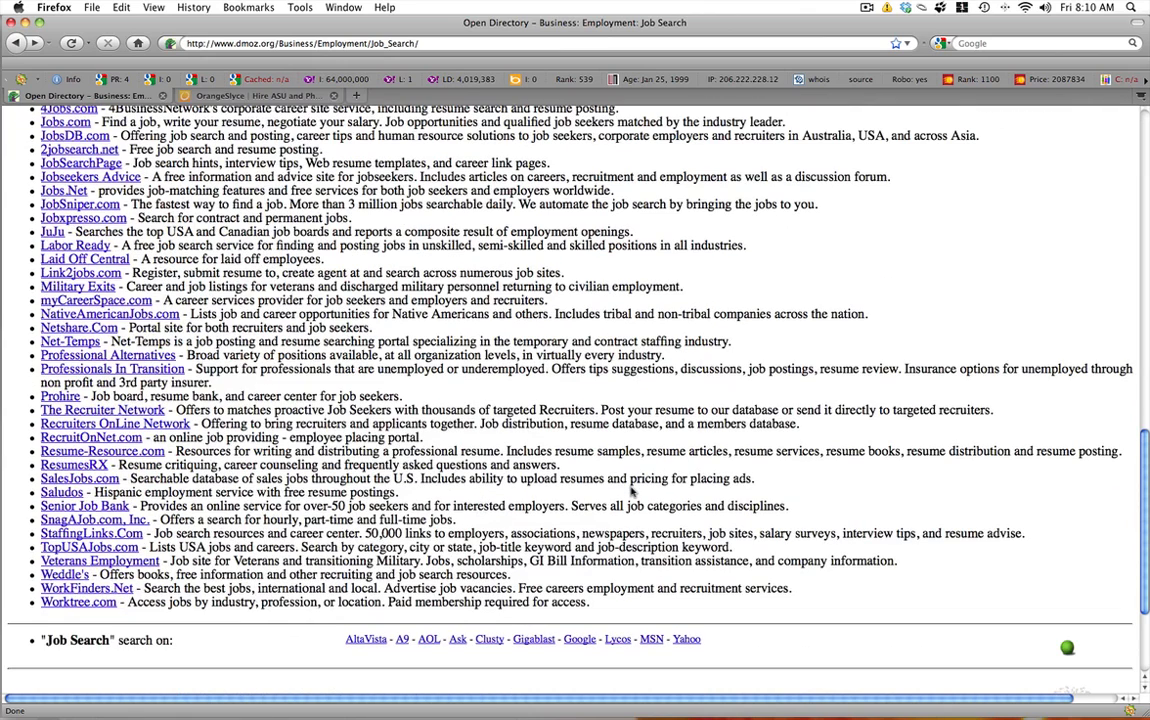
{"action": "triple_click", "coordinate": [515, 451]}
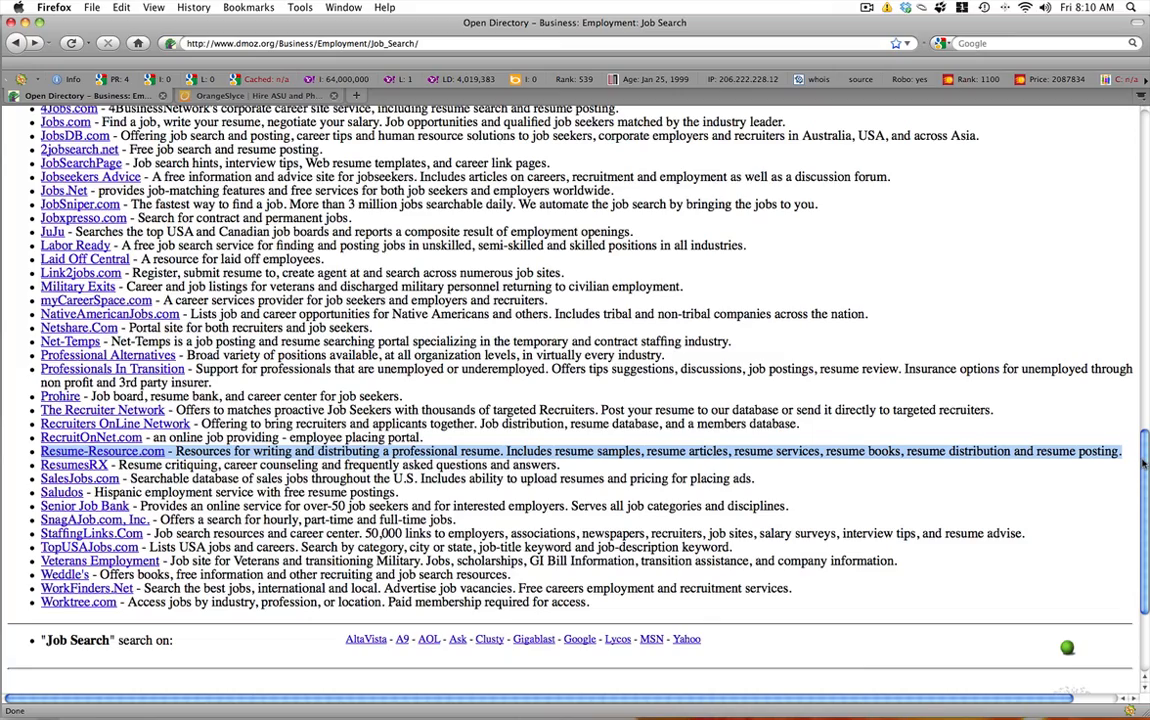
{"action": "left_click_drag", "start_coordinate": [1143, 460], "coordinate": [1143, 170]}
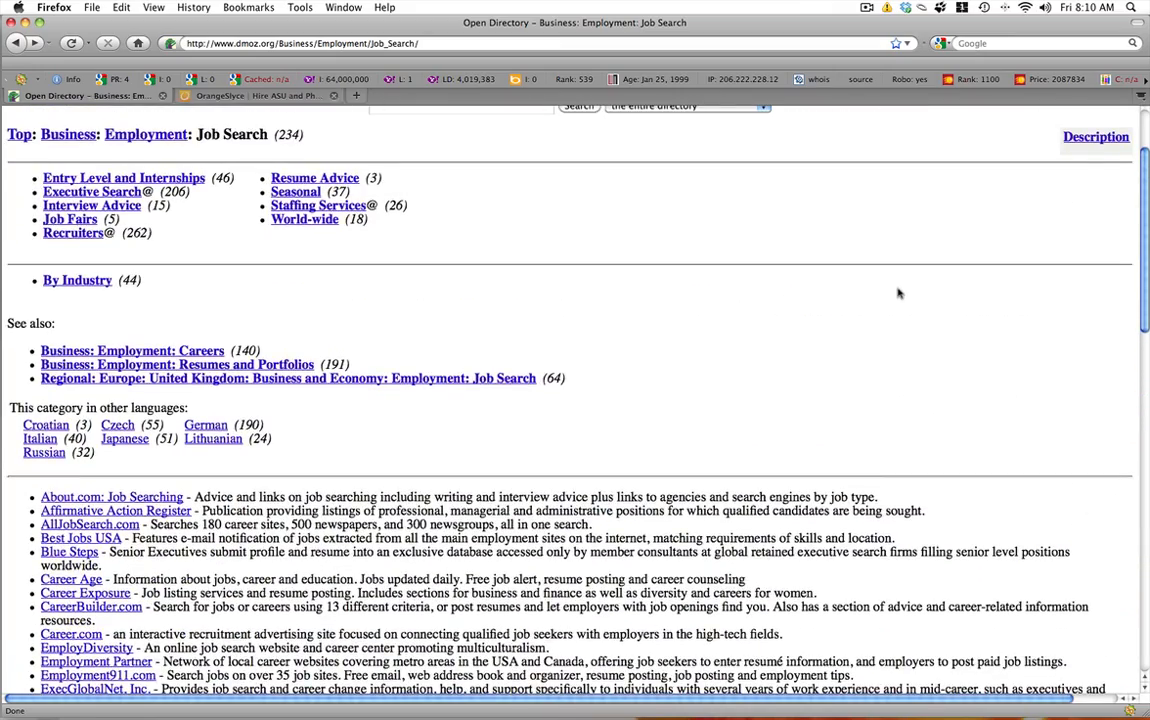
{"action": "scroll", "coordinate": [898, 292], "scroll_direction": "down", "scroll_amount": 10}
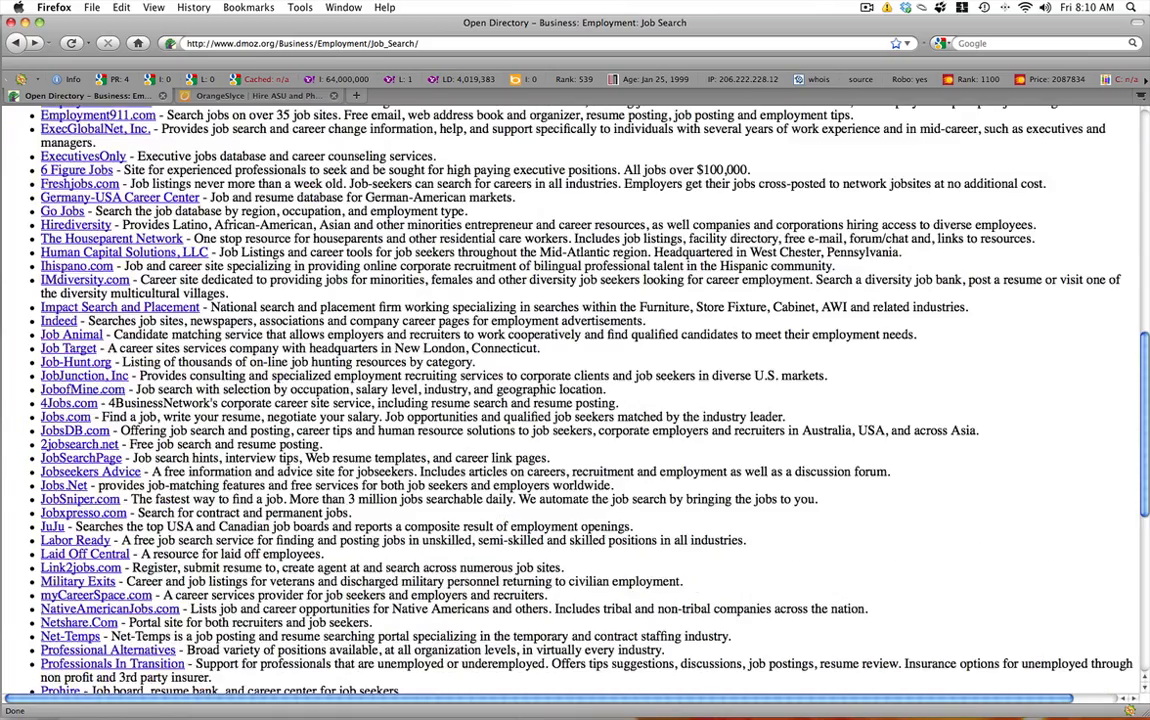
{"action": "scroll", "coordinate": [898, 292], "scroll_direction": "down", "scroll_amount": 10}
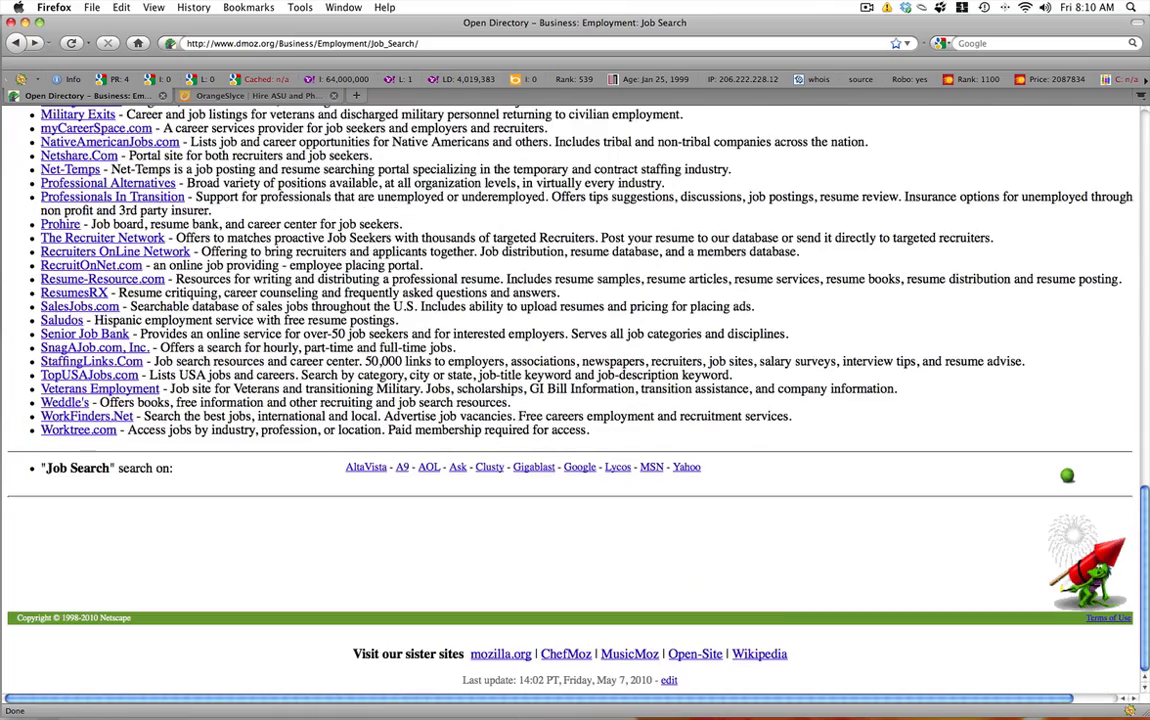
{"action": "scroll", "coordinate": [575, 360], "scroll_direction": "up", "scroll_amount": 5}
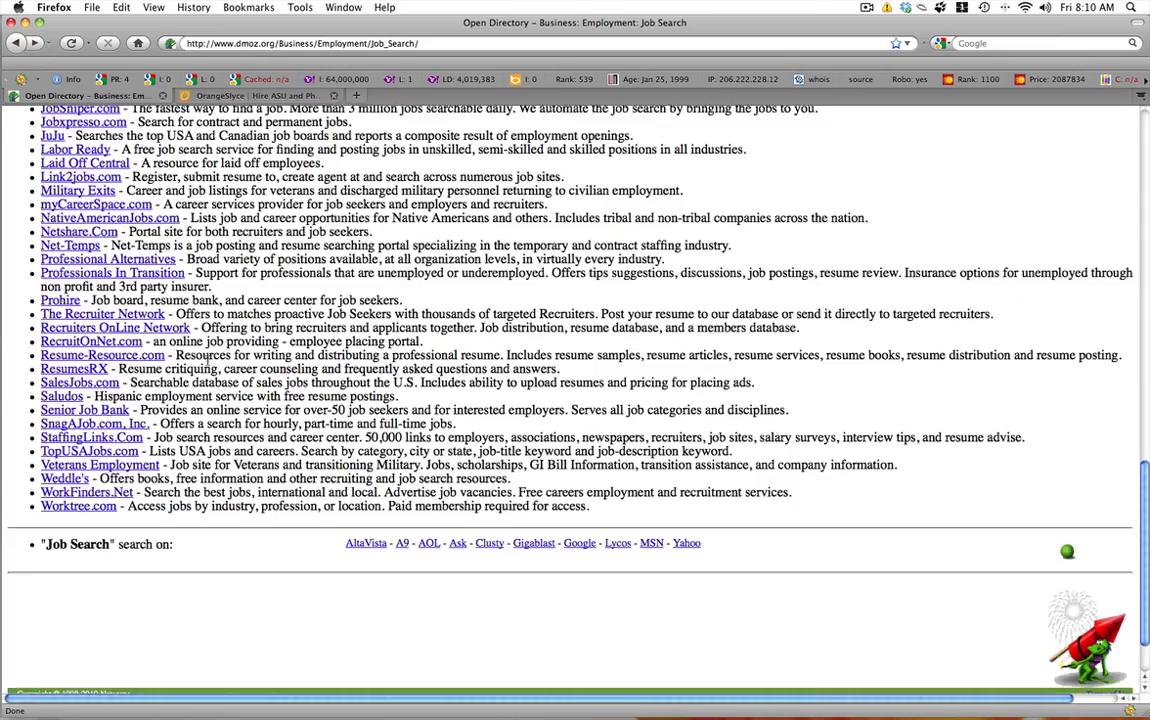
{"action": "scroll", "coordinate": [575, 360], "scroll_direction": "up", "scroll_amount": 5}
{"action": "scroll", "coordinate": [575, 360], "scroll_direction": "up", "scroll_amount": 5}
{"action": "scroll", "coordinate": [575, 360], "scroll_direction": "up", "scroll_amount": 5}
{"action": "scroll", "coordinate": [575, 360], "scroll_direction": "up", "scroll_amount": 5}
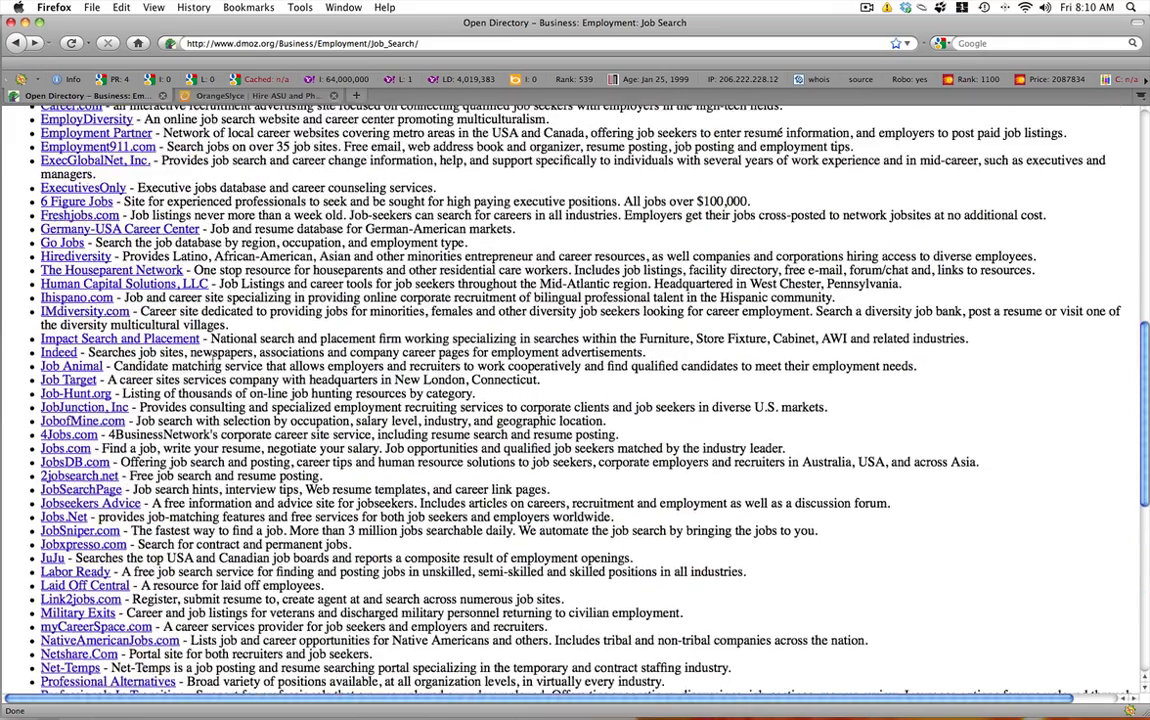
{"action": "scroll", "coordinate": [575, 360], "scroll_direction": "up", "scroll_amount": 5}
{"action": "scroll", "coordinate": [575, 360], "scroll_direction": "up", "scroll_amount": 10}
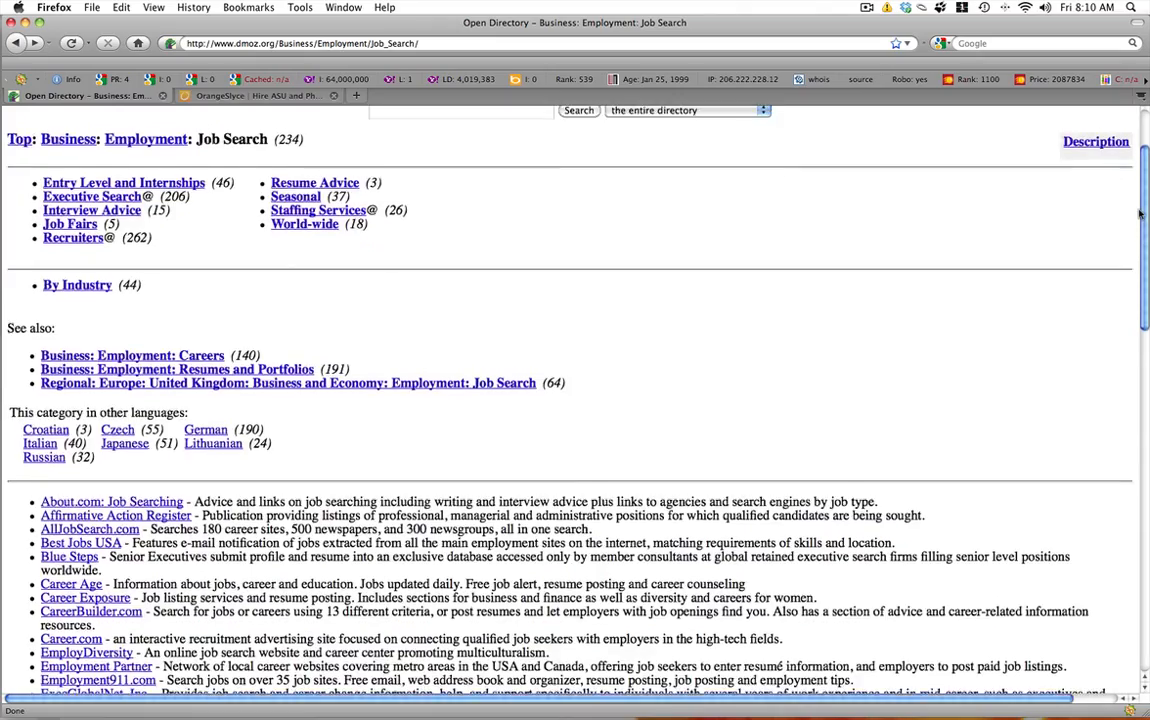
{"action": "scroll", "coordinate": [575, 360], "scroll_direction": "down", "scroll_amount": 3}
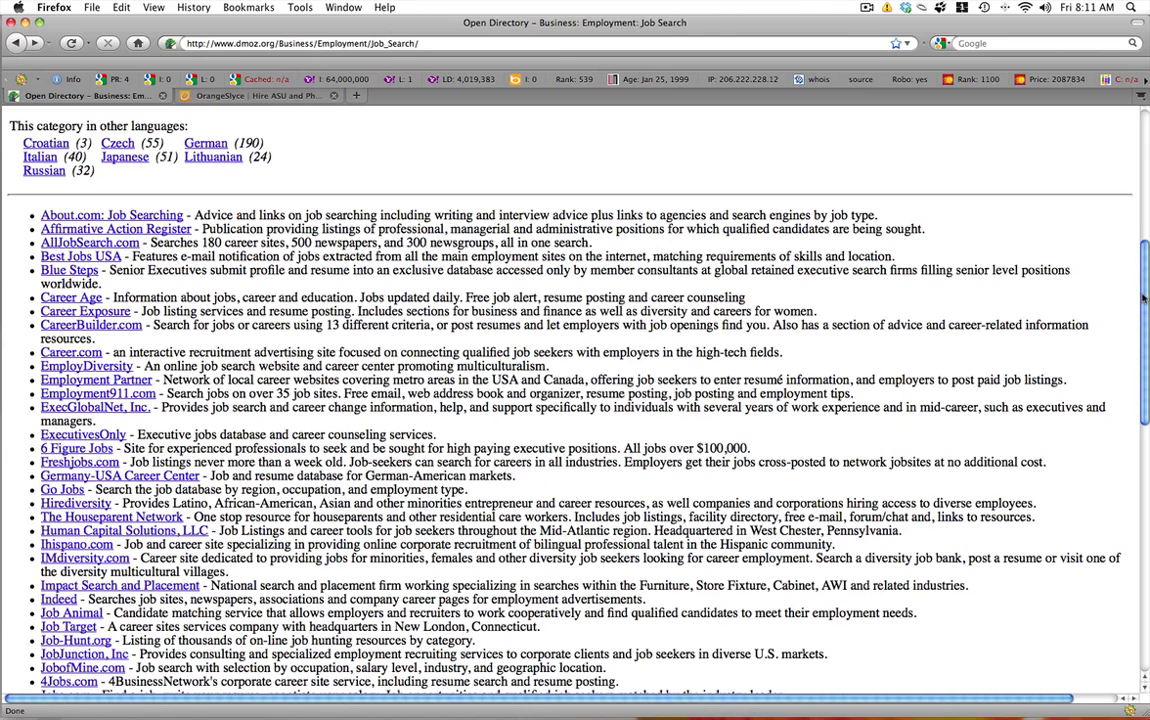
Switch between the Job Search category tab and the Submit a Site form tab
{"action": "left_click", "coordinate": [257, 95]}
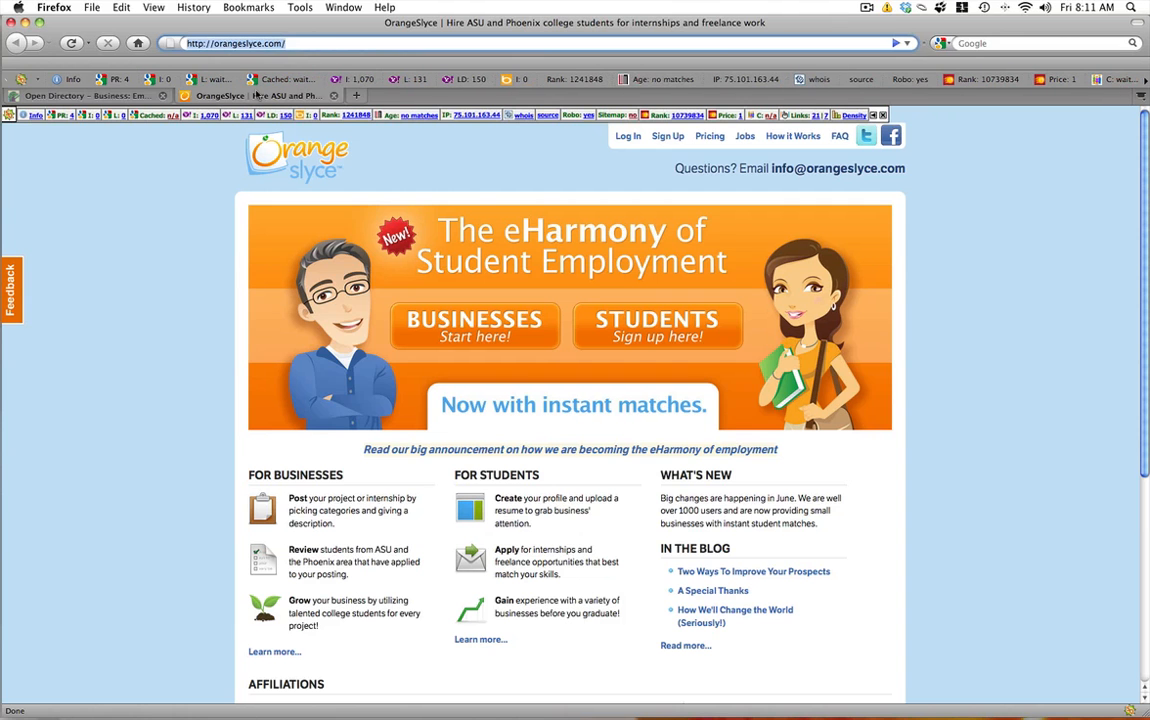
{"action": "left_click", "coordinate": [85, 95]}
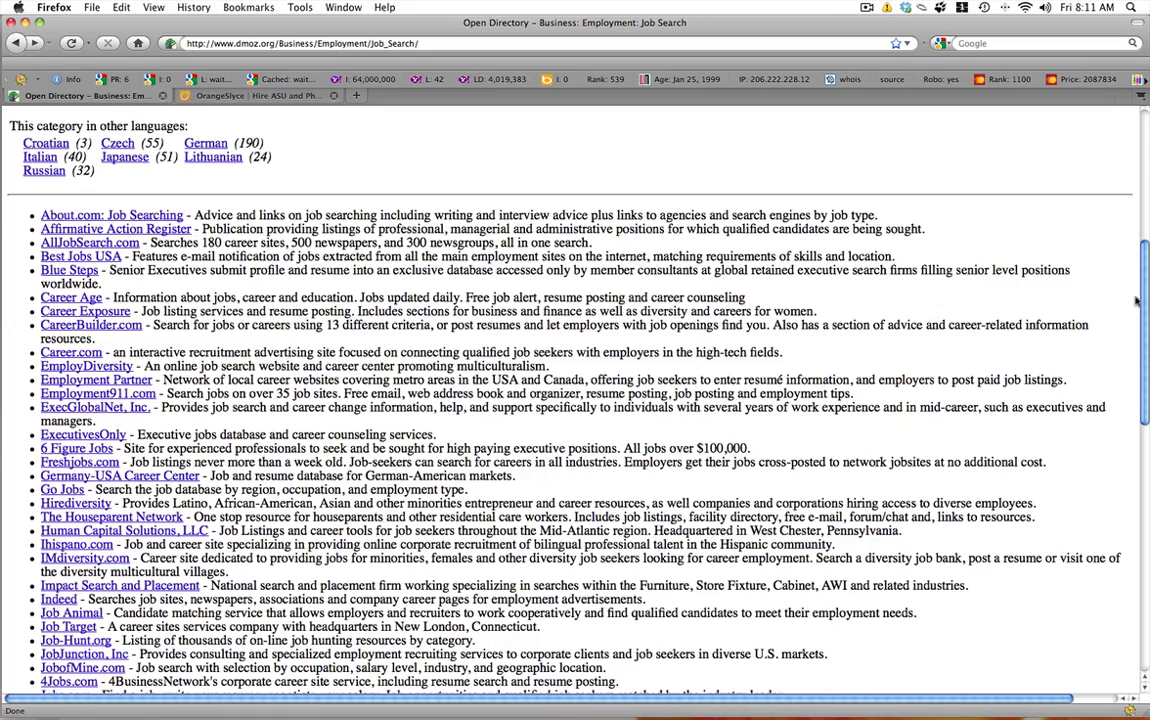
{"action": "mouse_move", "coordinate": [1143, 298]}
{"action": "left_mouse_down"}
{"action": "mouse_move", "coordinate": [1143, 283]}
{"action": "mouse_move", "coordinate": [1143, 550]}
{"action": "left_mouse_up"}
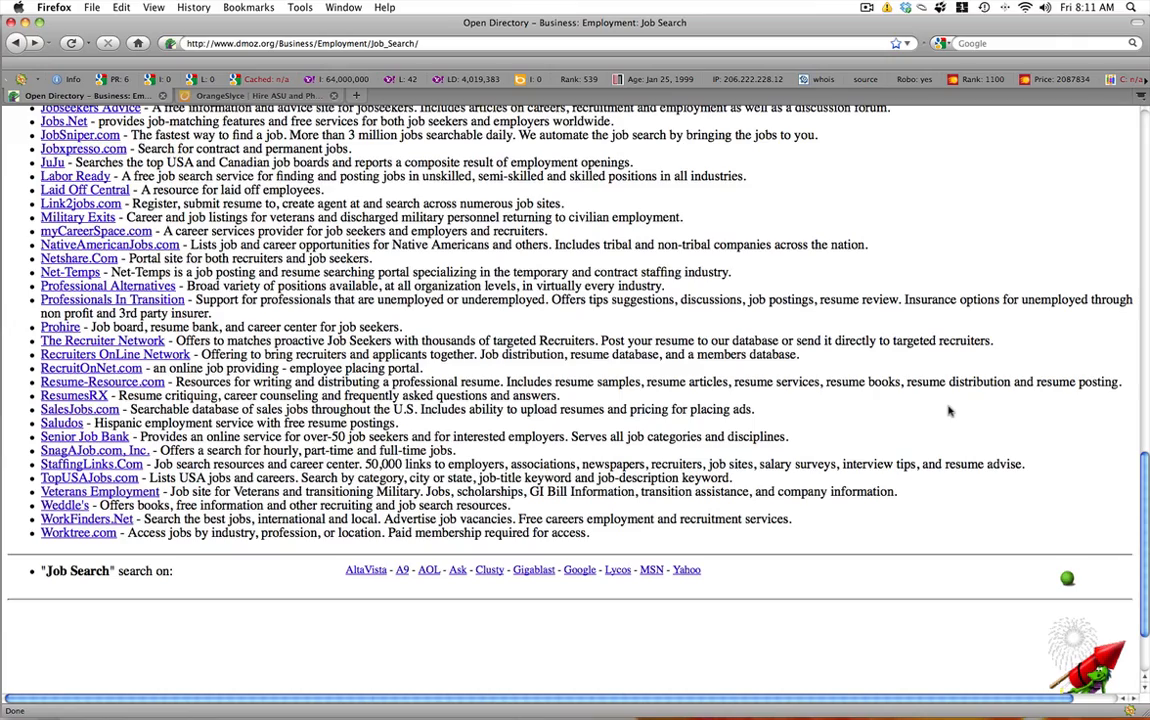
{"action": "left_click_drag", "start_coordinate": [1143, 500], "coordinate": [1132, 343]}
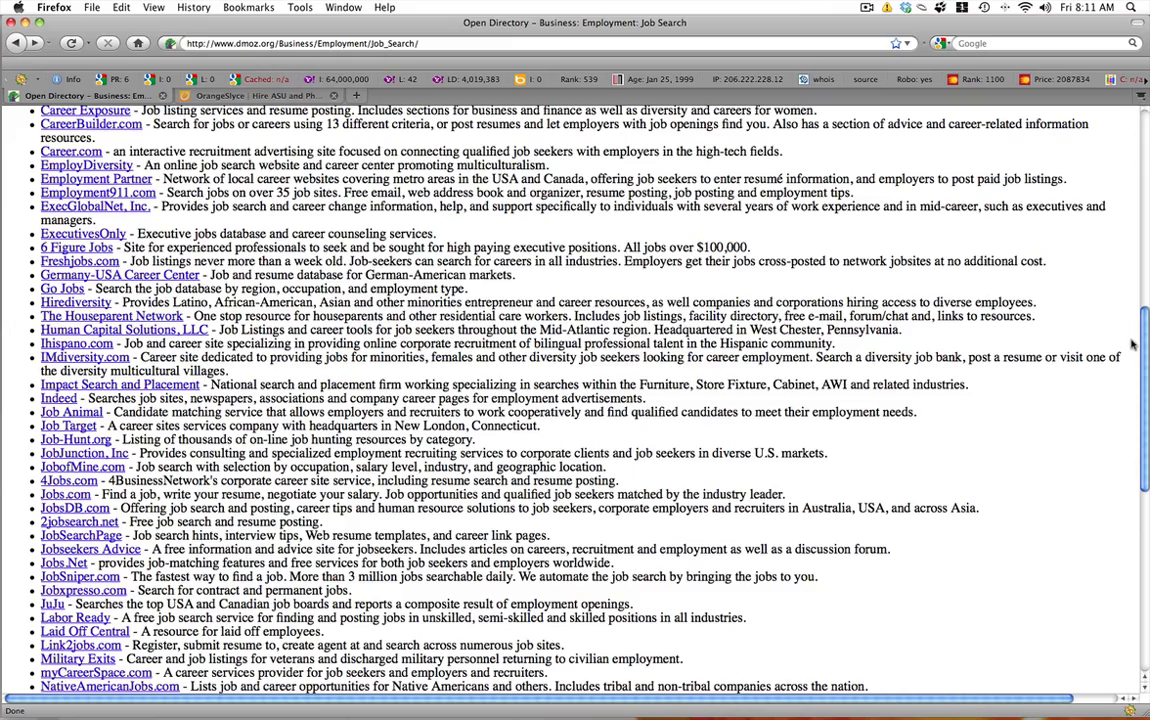
{"action": "scroll", "coordinate": [1025, 310], "scroll_direction": "up", "scroll_amount": 10}
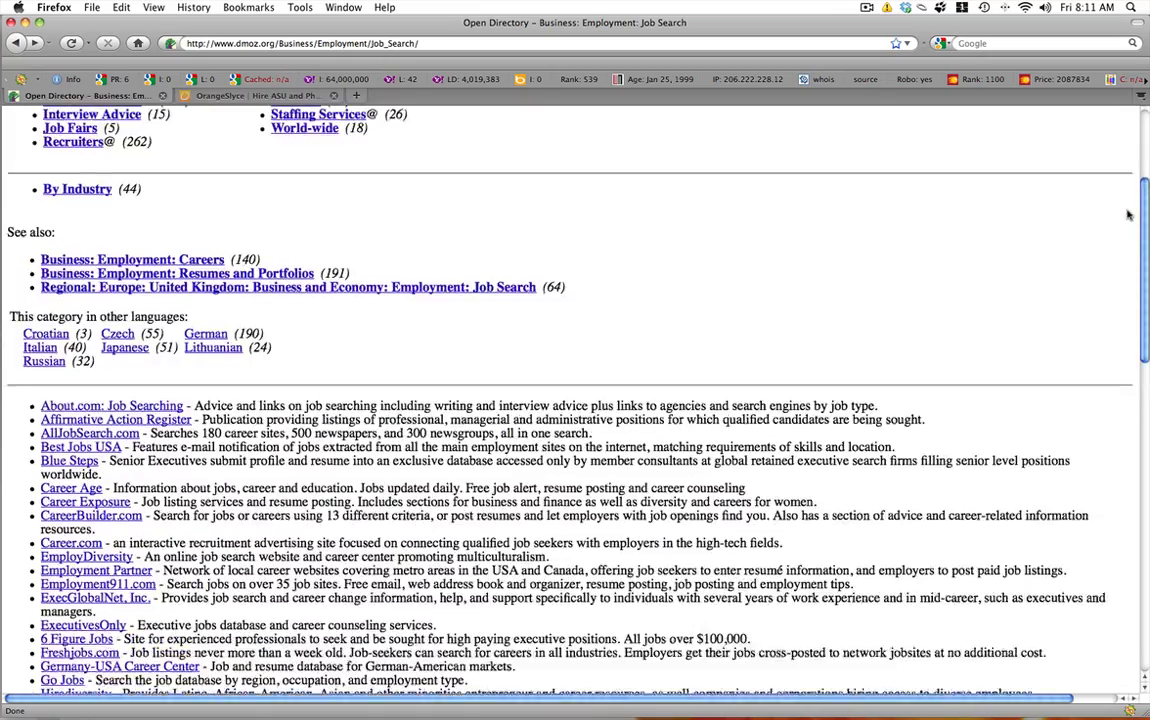
{"action": "scroll", "coordinate": [900, 250], "scroll_direction": "up", "scroll_amount": 5}
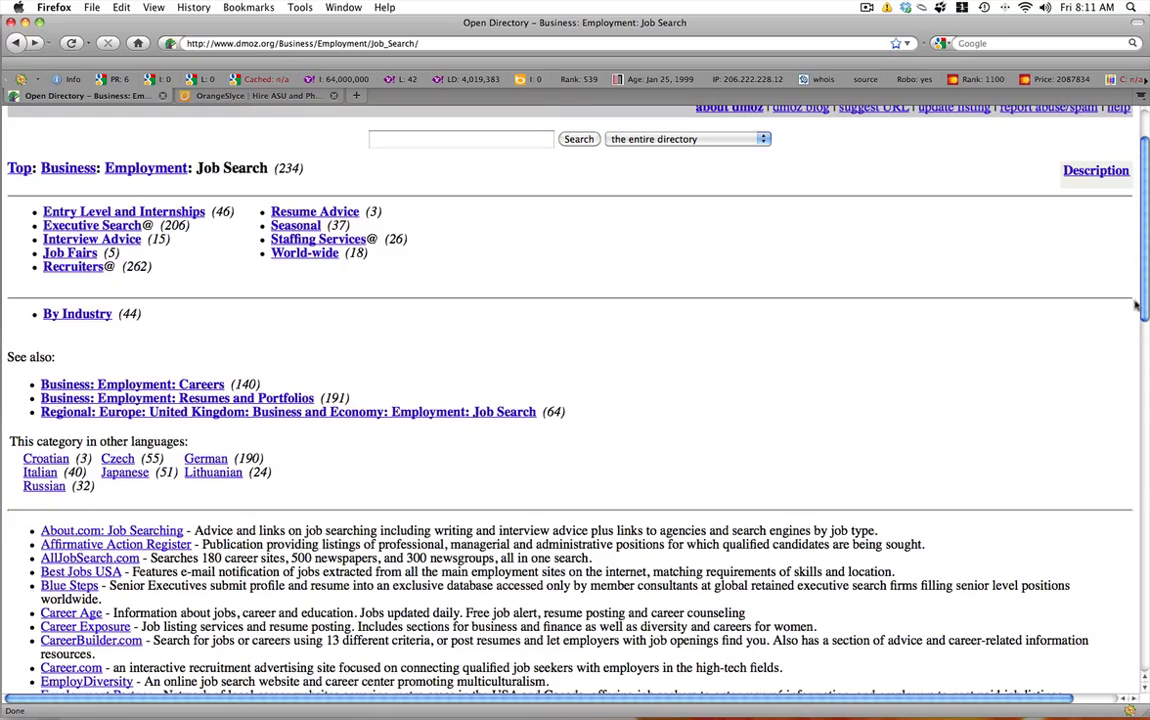
{"action": "left_click_drag", "start_coordinate": [1145, 290], "coordinate": [1143, 570]}
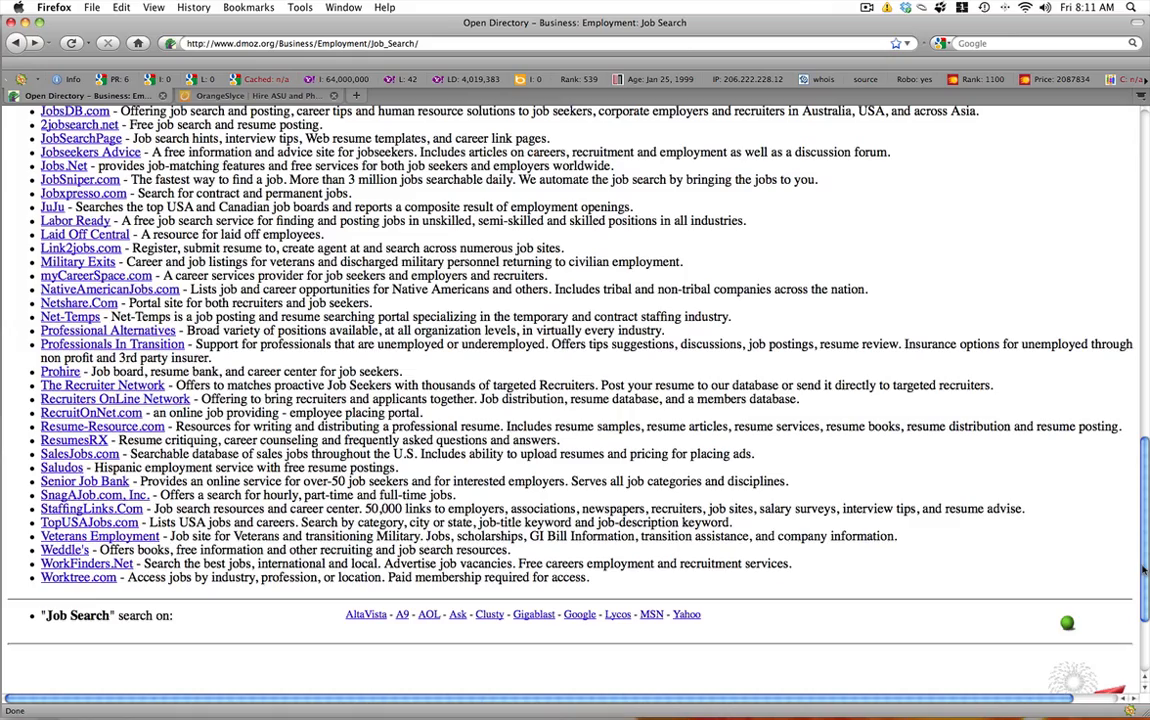
{"action": "left_click_drag", "start_coordinate": [1143, 570], "coordinate": [1140, 160]}
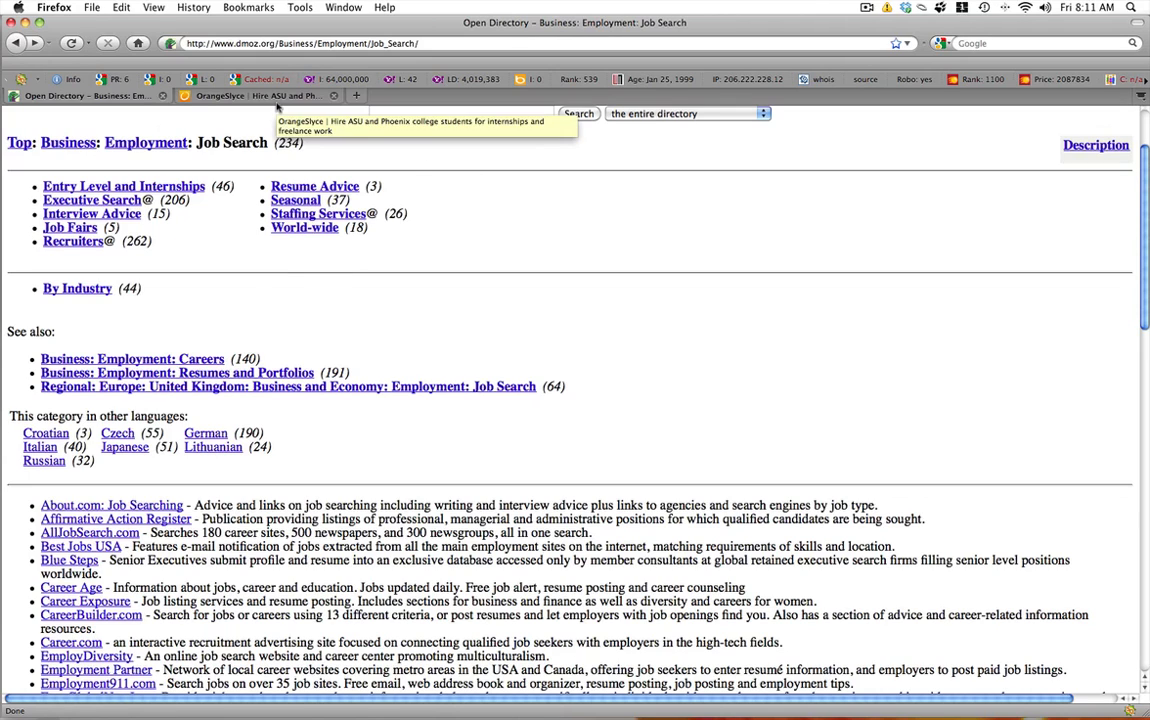
Return to the Submit a Site form, focus the E-mail field and review the verification section
{"action": "key", "text": "alt+Left"}
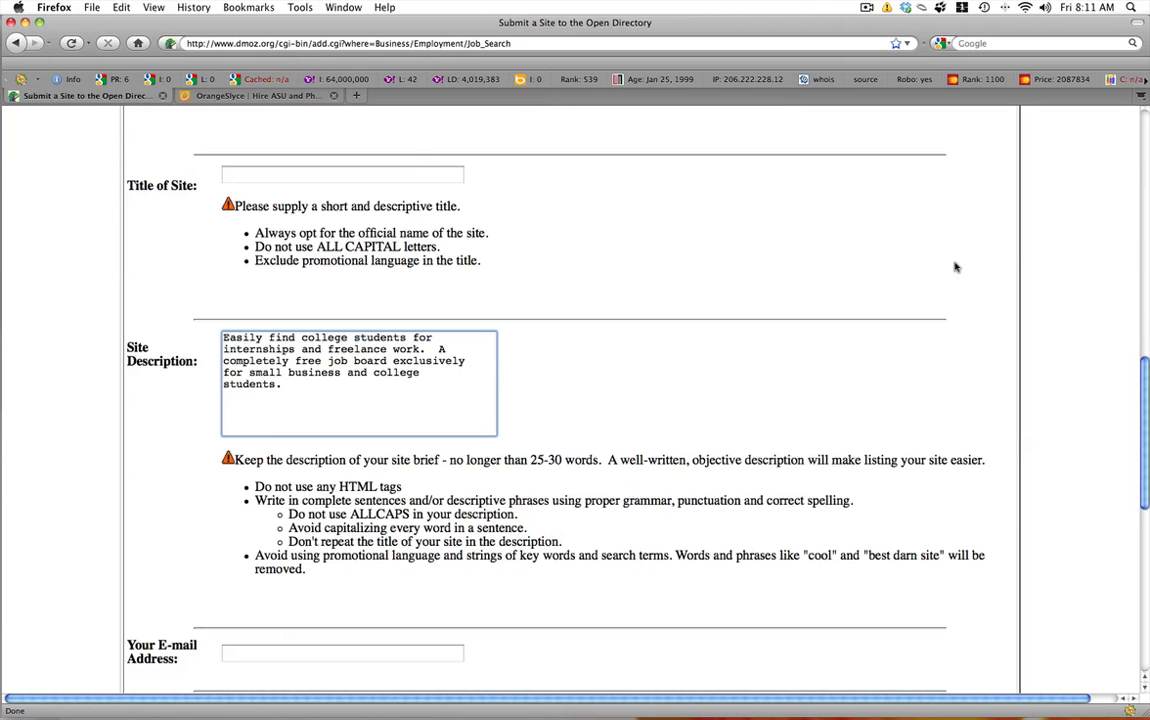
{"action": "left_click_drag", "start_coordinate": [1144, 372], "coordinate": [1144, 455]}
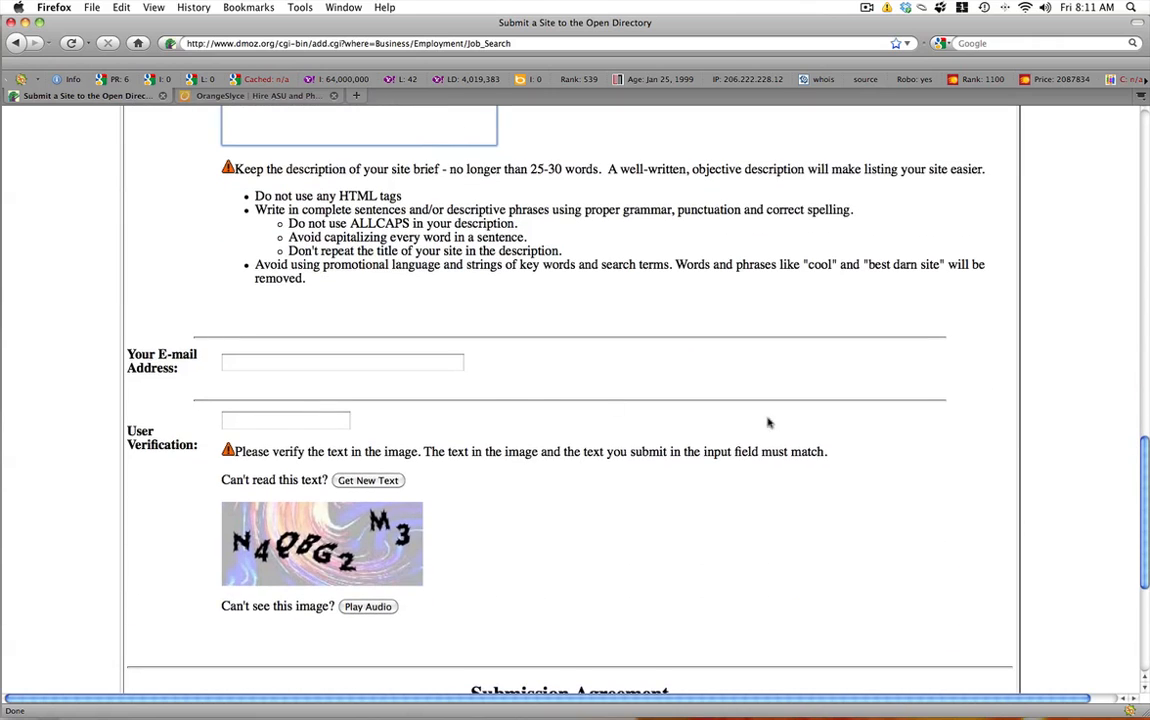
{"action": "left_click", "coordinate": [230, 362]}
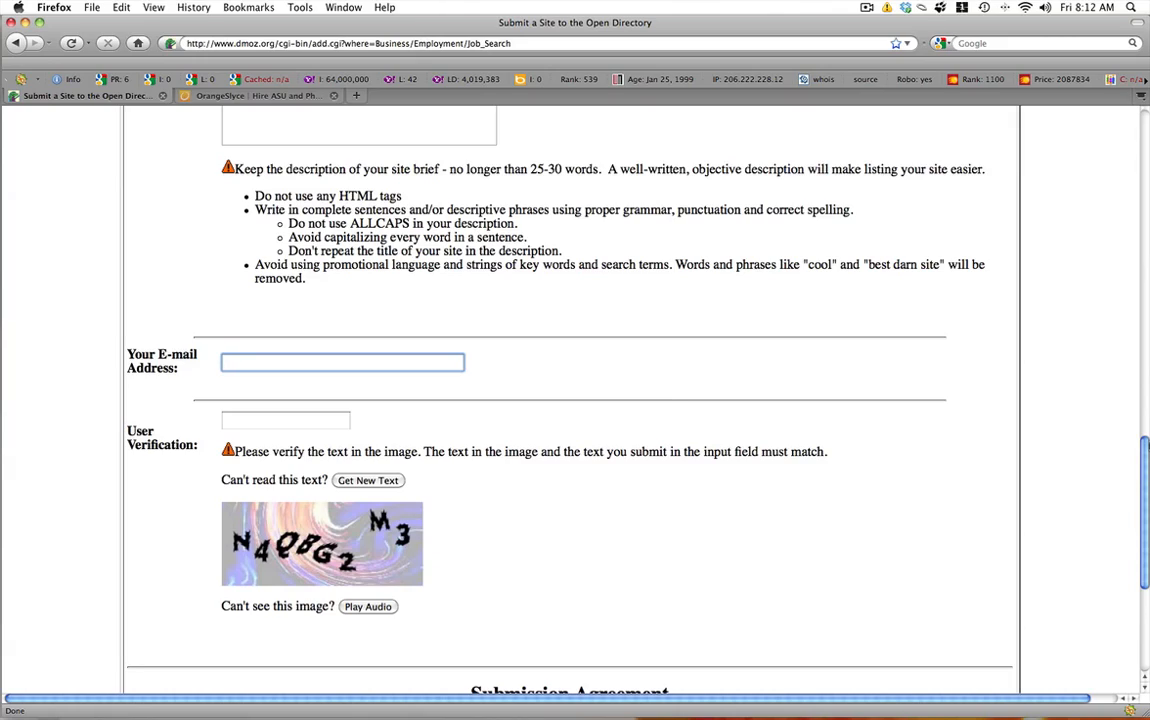
{"action": "mouse_move", "coordinate": [1143, 470]}
{"action": "left_mouse_down"}
{"action": "mouse_move", "coordinate": [1138, 172]}
{"action": "mouse_move", "coordinate": [1143, 400]}
{"action": "left_mouse_up"}
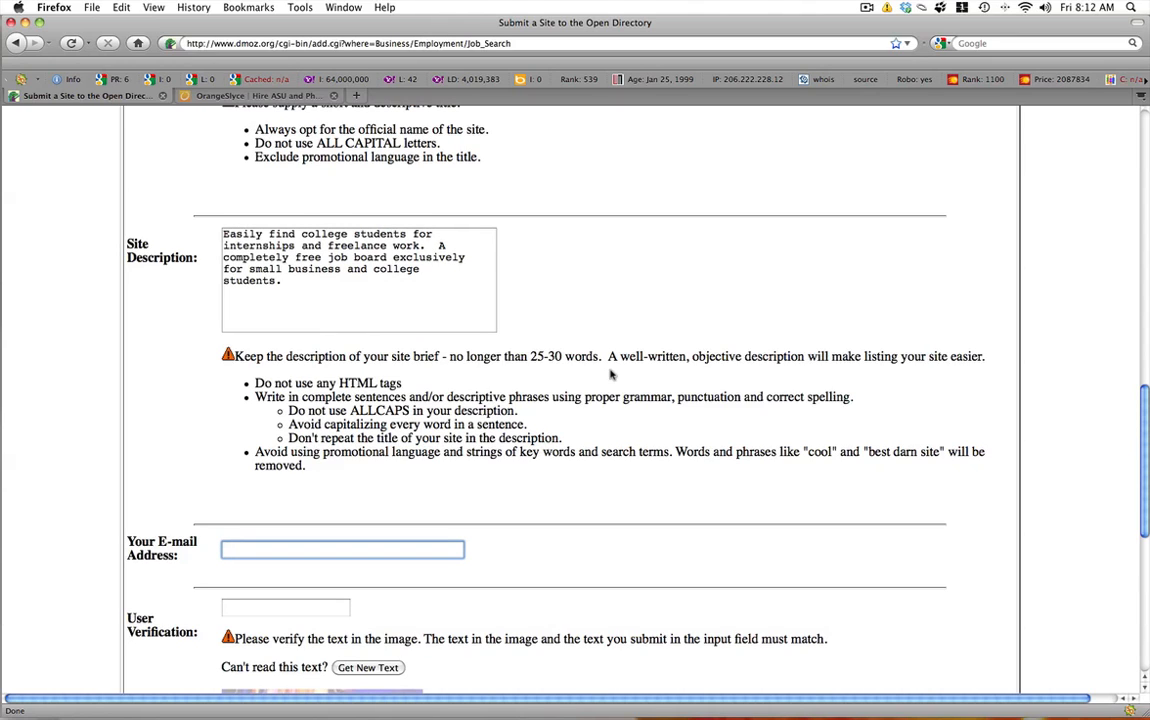
{"action": "scroll", "coordinate": [615, 300], "scroll_direction": "down", "scroll_amount": 3}
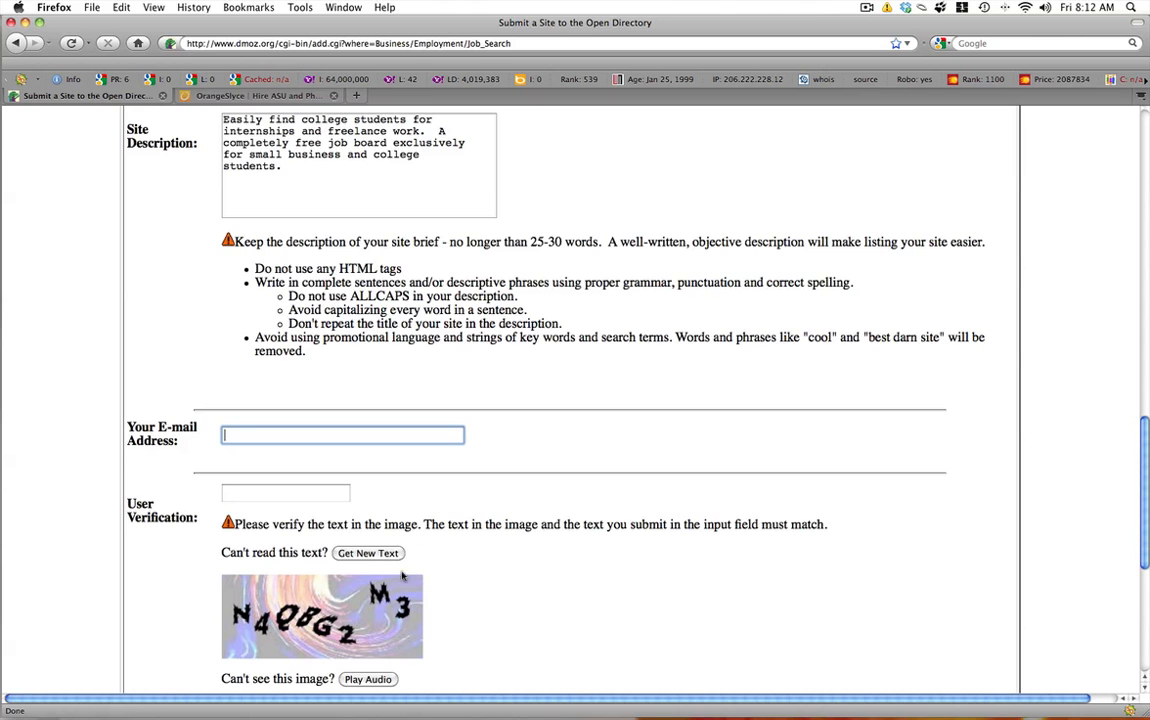
{"action": "scroll", "coordinate": [360, 520], "scroll_direction": "down", "scroll_amount": 2}
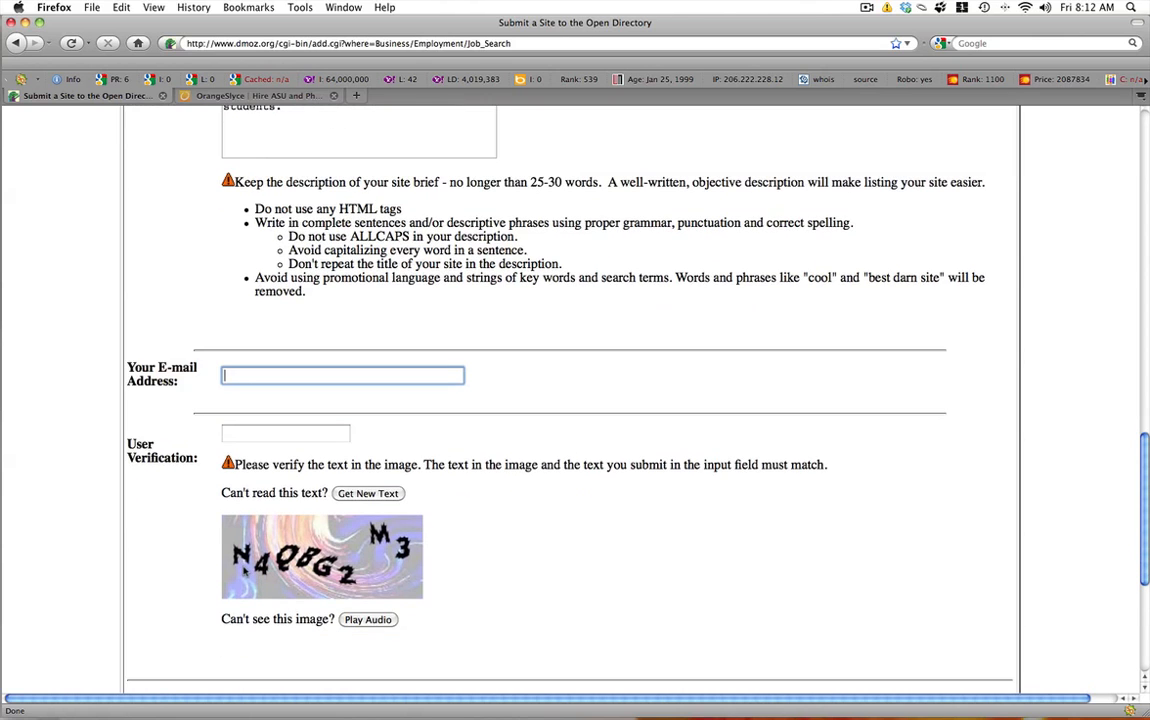
{"action": "left_click_drag", "start_coordinate": [277, 572], "coordinate": [558, 569]}
{"action": "scroll", "coordinate": [558, 569], "scroll_direction": "down", "scroll_amount": 3}
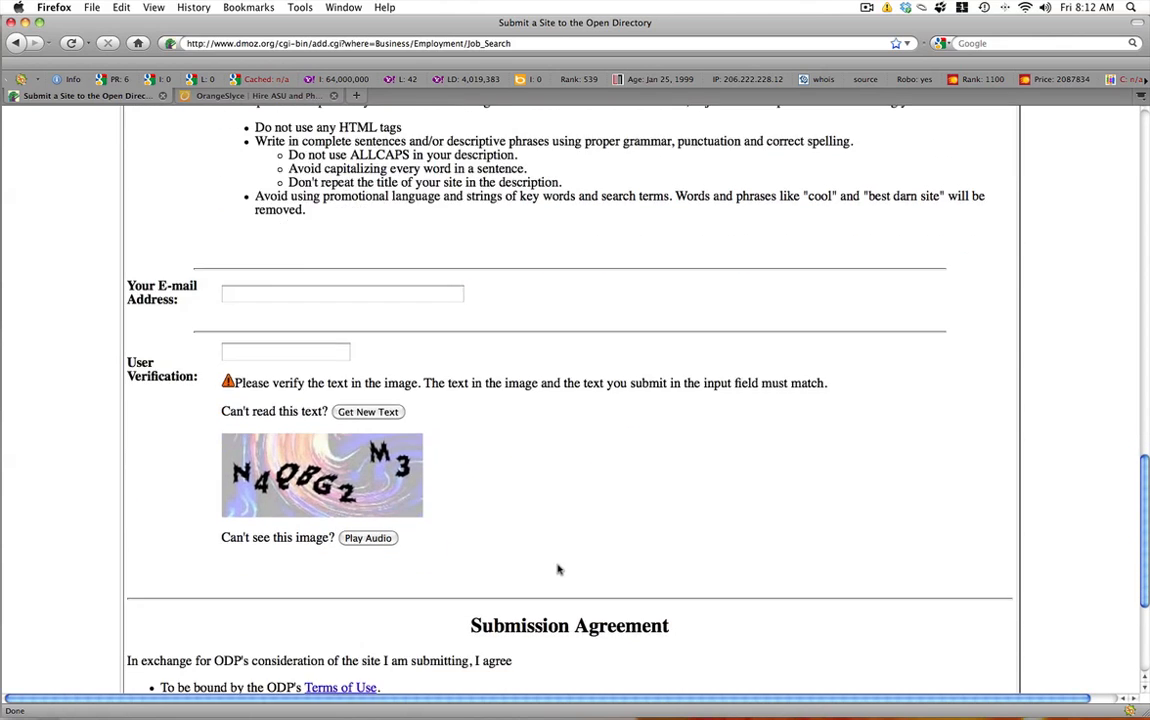
{"action": "scroll", "coordinate": [558, 569], "scroll_direction": "down", "scroll_amount": 2}
{"action": "scroll", "coordinate": [600, 565], "scroll_direction": "down", "scroll_amount": 2}
{"action": "scroll", "coordinate": [663, 565], "scroll_direction": "down", "scroll_amount": 2}
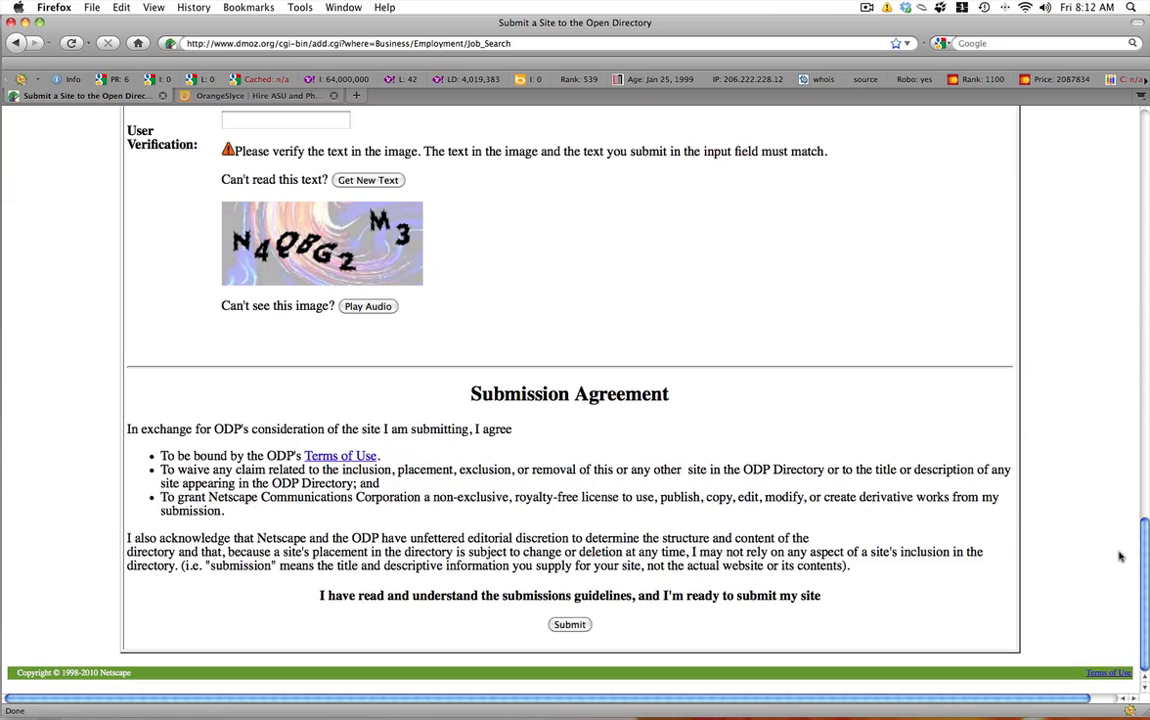
{"action": "left_click_drag", "start_coordinate": [1143, 545], "coordinate": [1130, 130]}
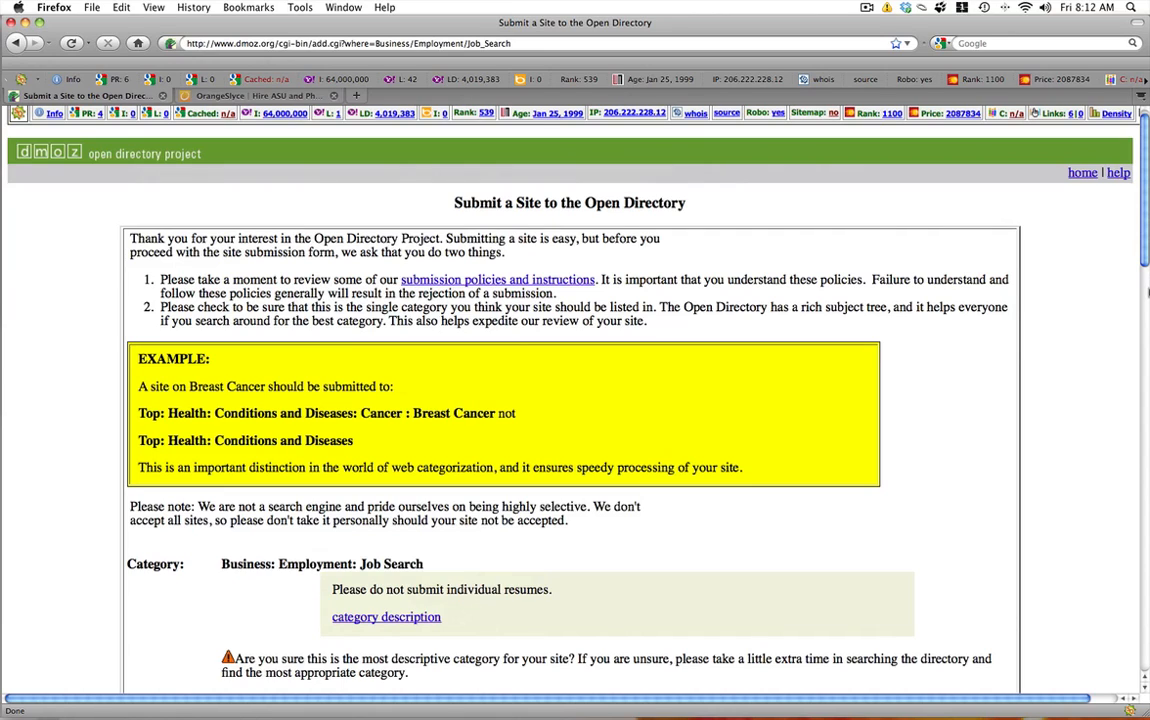
{"action": "mouse_move", "coordinate": [1143, 180]}
{"action": "left_mouse_down"}
{"action": "mouse_move", "coordinate": [1144, 628]}
{"action": "mouse_move", "coordinate": [1141, 294]}
{"action": "left_mouse_up"}
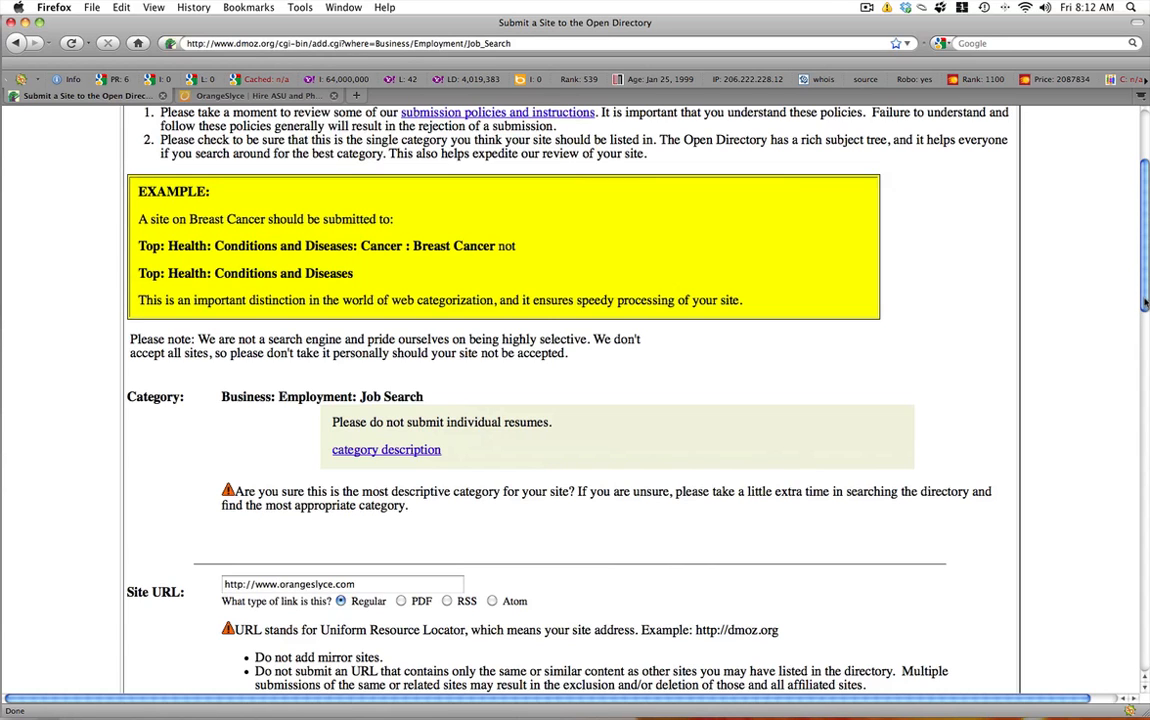
{"action": "left_click_drag", "start_coordinate": [1144, 300], "coordinate": [1144, 245]}
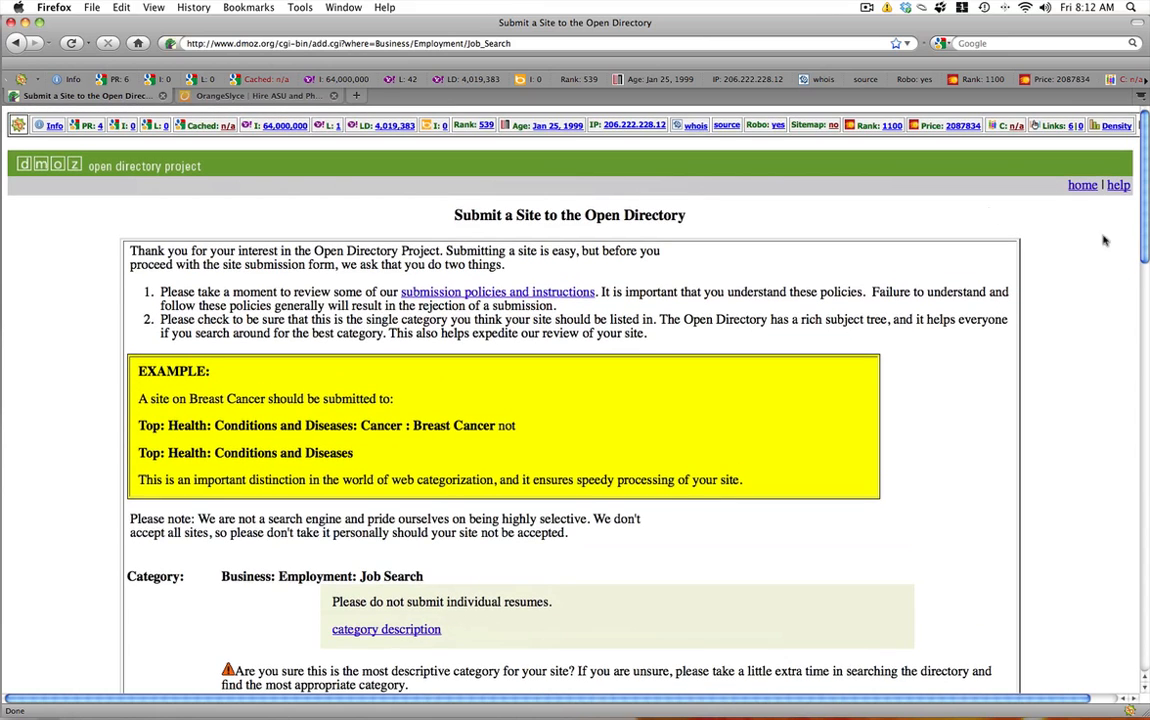
Compare the OrangeSlyce homepage with the dmoz submission form, ending on the OrangeSlyce tab
{"action": "left_click", "coordinate": [260, 95]}
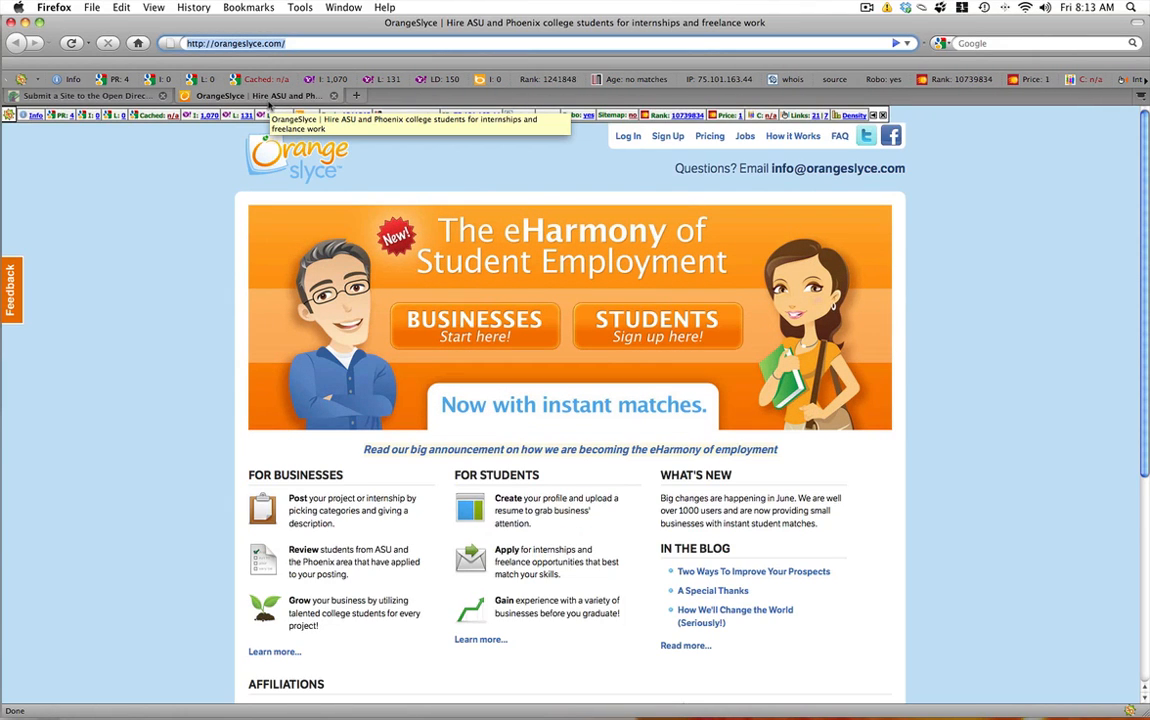
{"action": "left_click", "coordinate": [100, 95]}
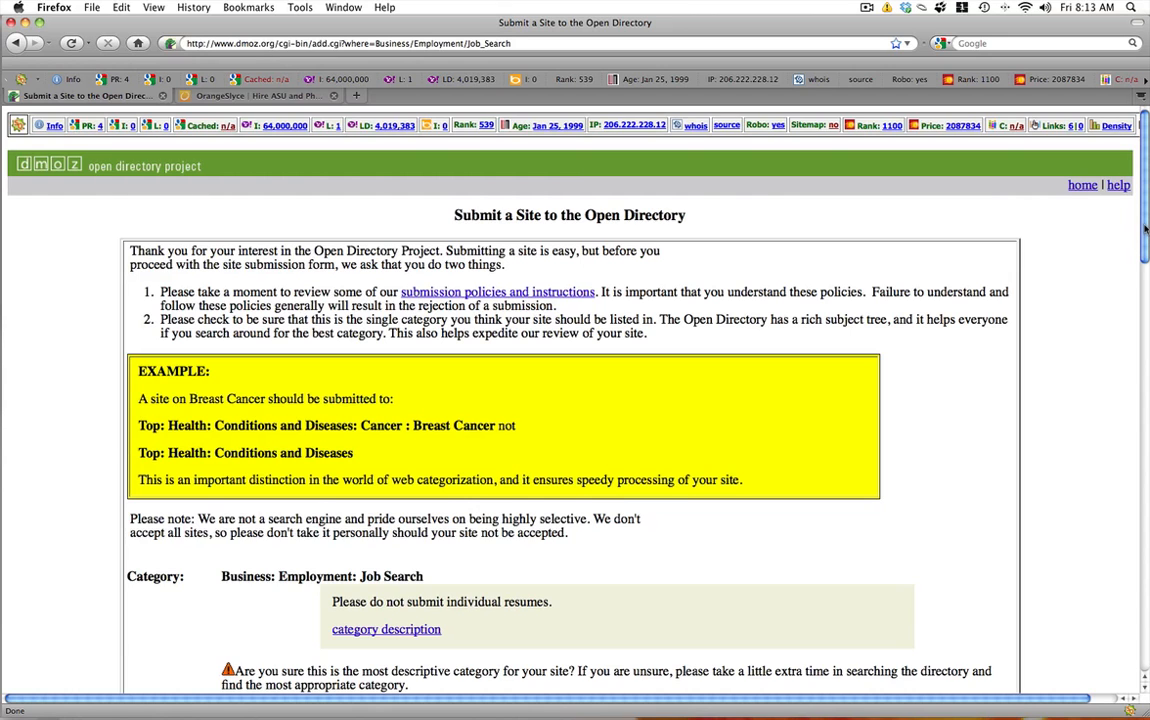
{"action": "left_click_drag", "start_coordinate": [1145, 228], "coordinate": [1136, 140]}
{"action": "left_click", "coordinate": [240, 95]}
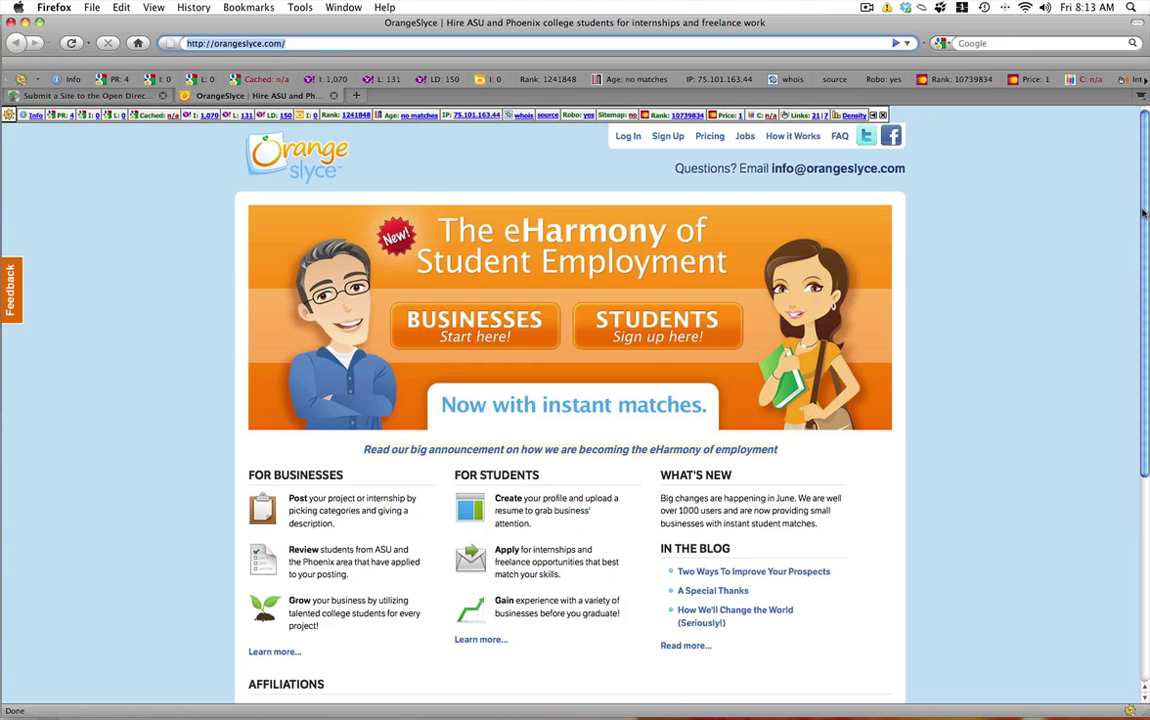
Minimize Firefox, close the directory info document and bring the submission-step sticky notes forward
{"action": "left_click", "coordinate": [31, 23]}
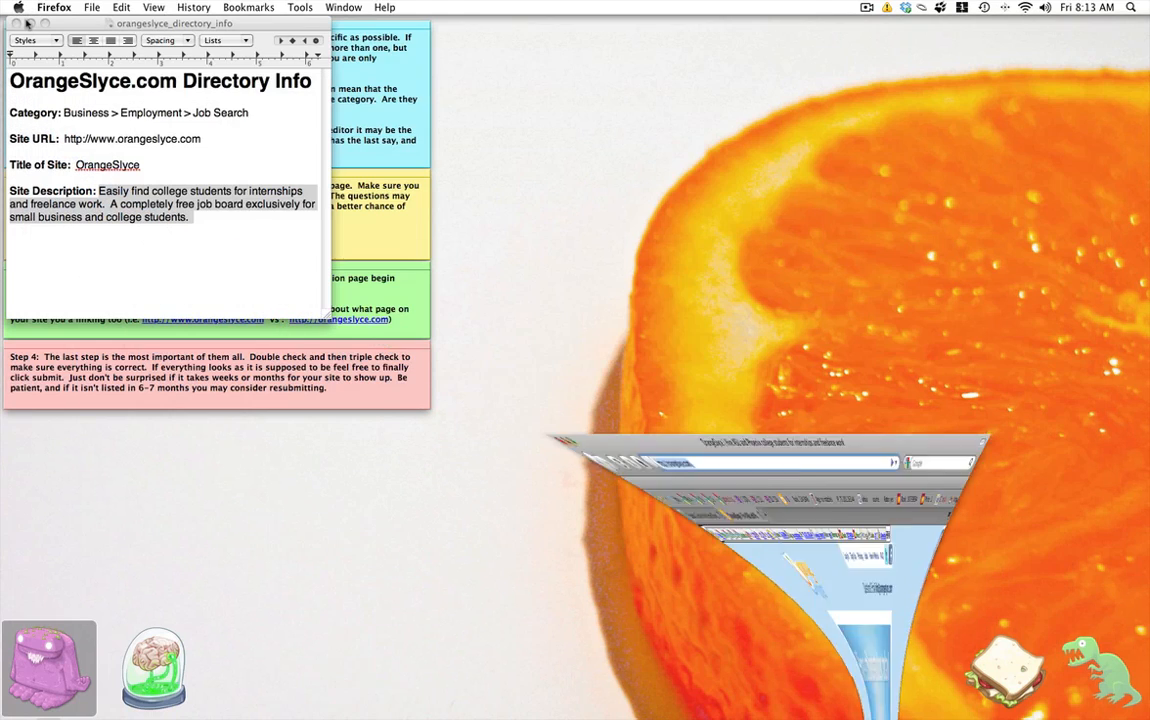
{"action": "left_click", "coordinate": [16, 23]}
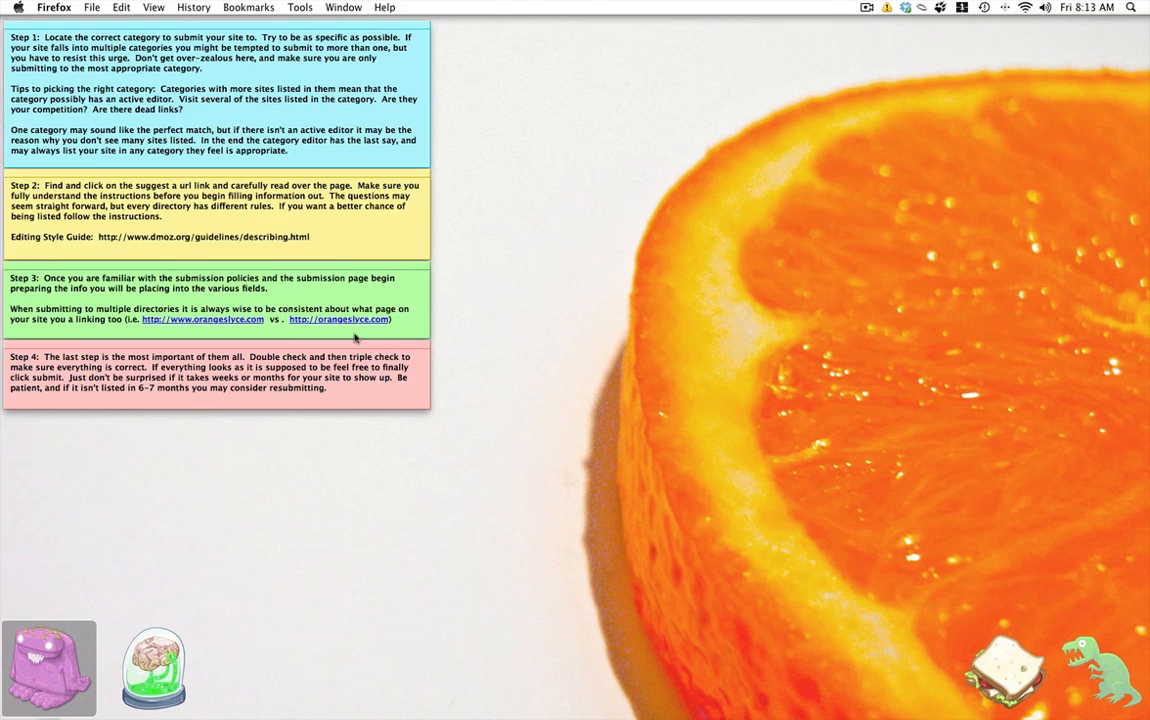
{"action": "left_click", "coordinate": [333, 394]}
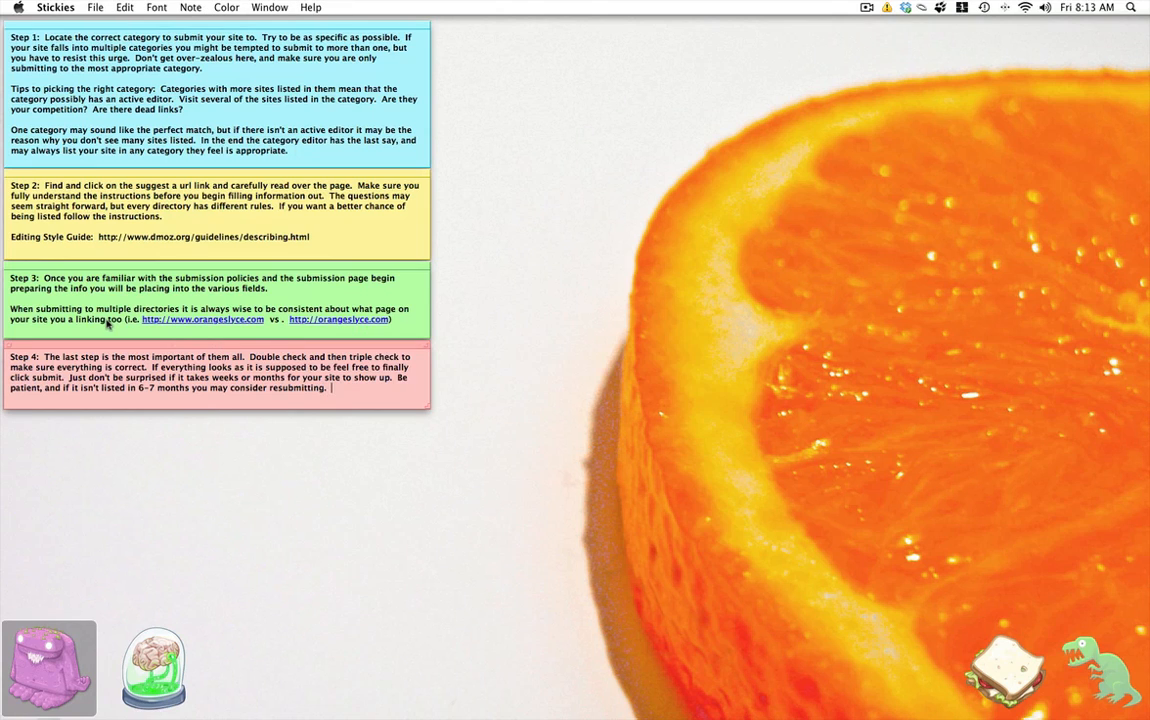